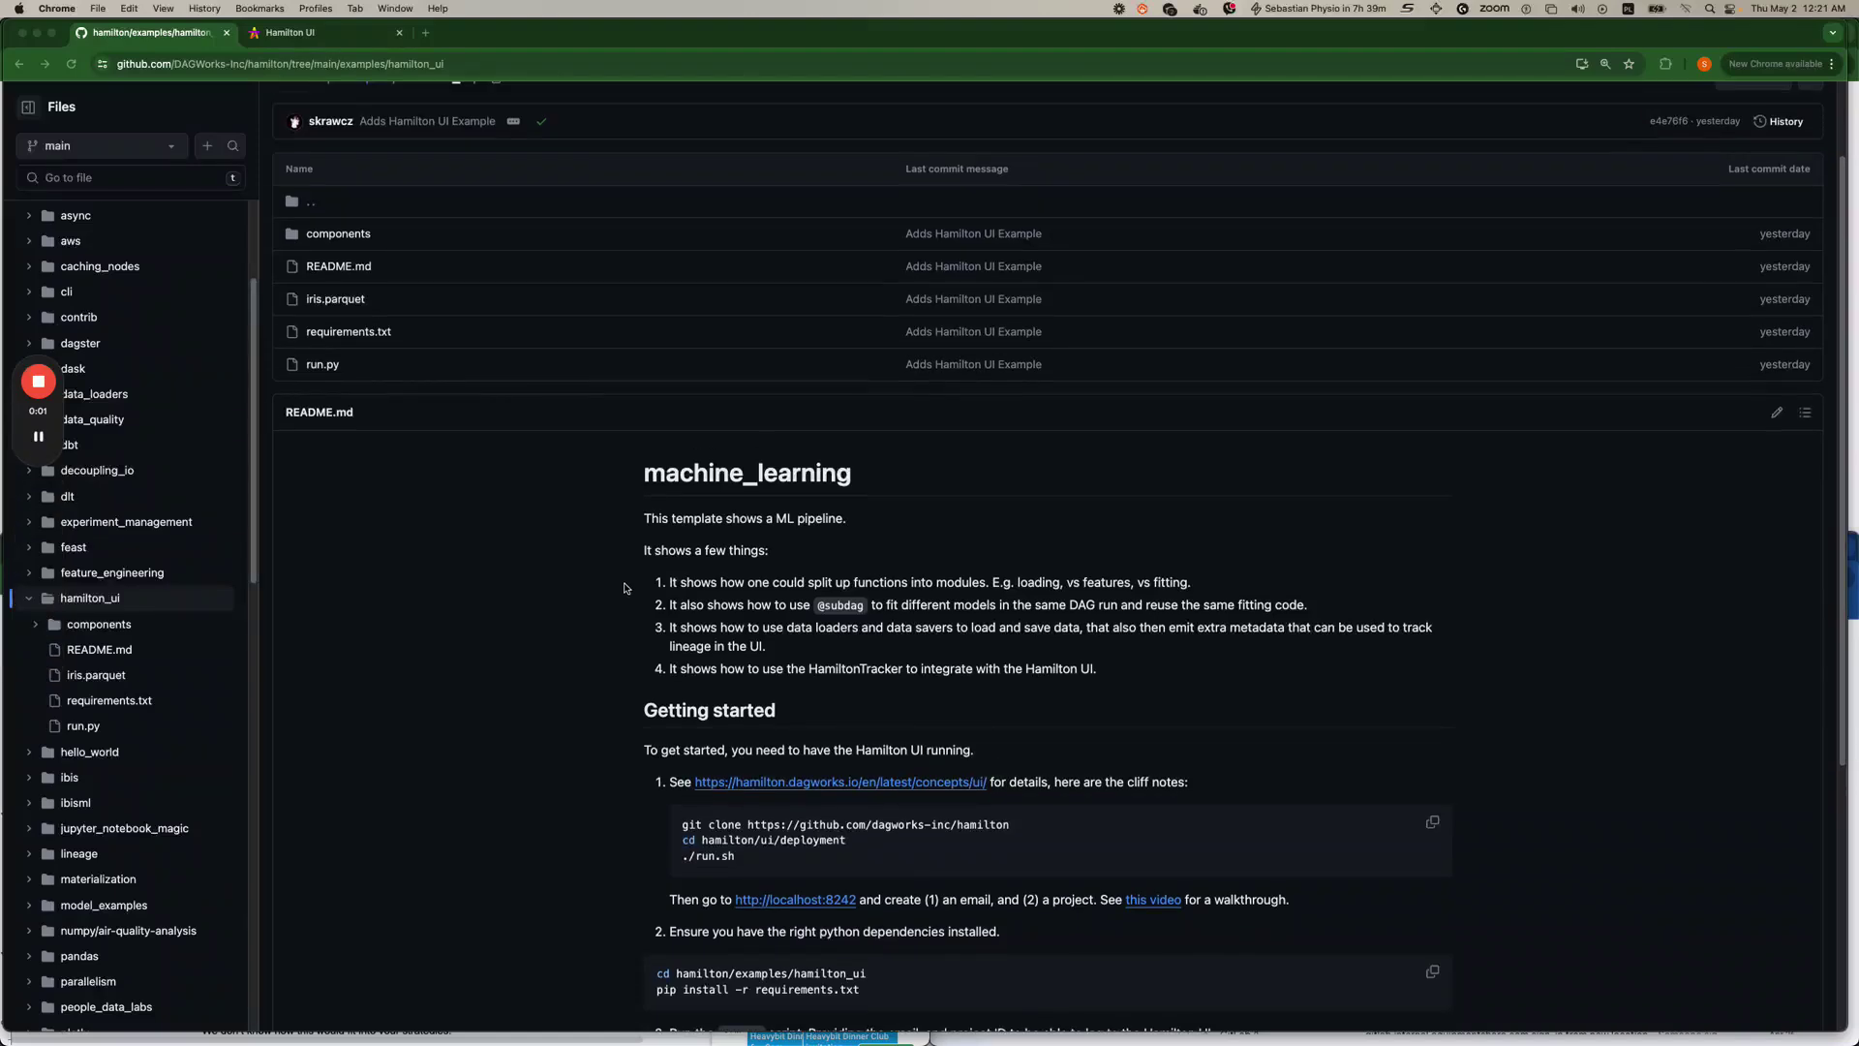
Open the components folder of the hamilton_ui example in the GitHub repository to see its Python modules.
{"action": "scroll", "coordinate": [625, 588], "scroll_direction": "up", "scroll_amount": 1}
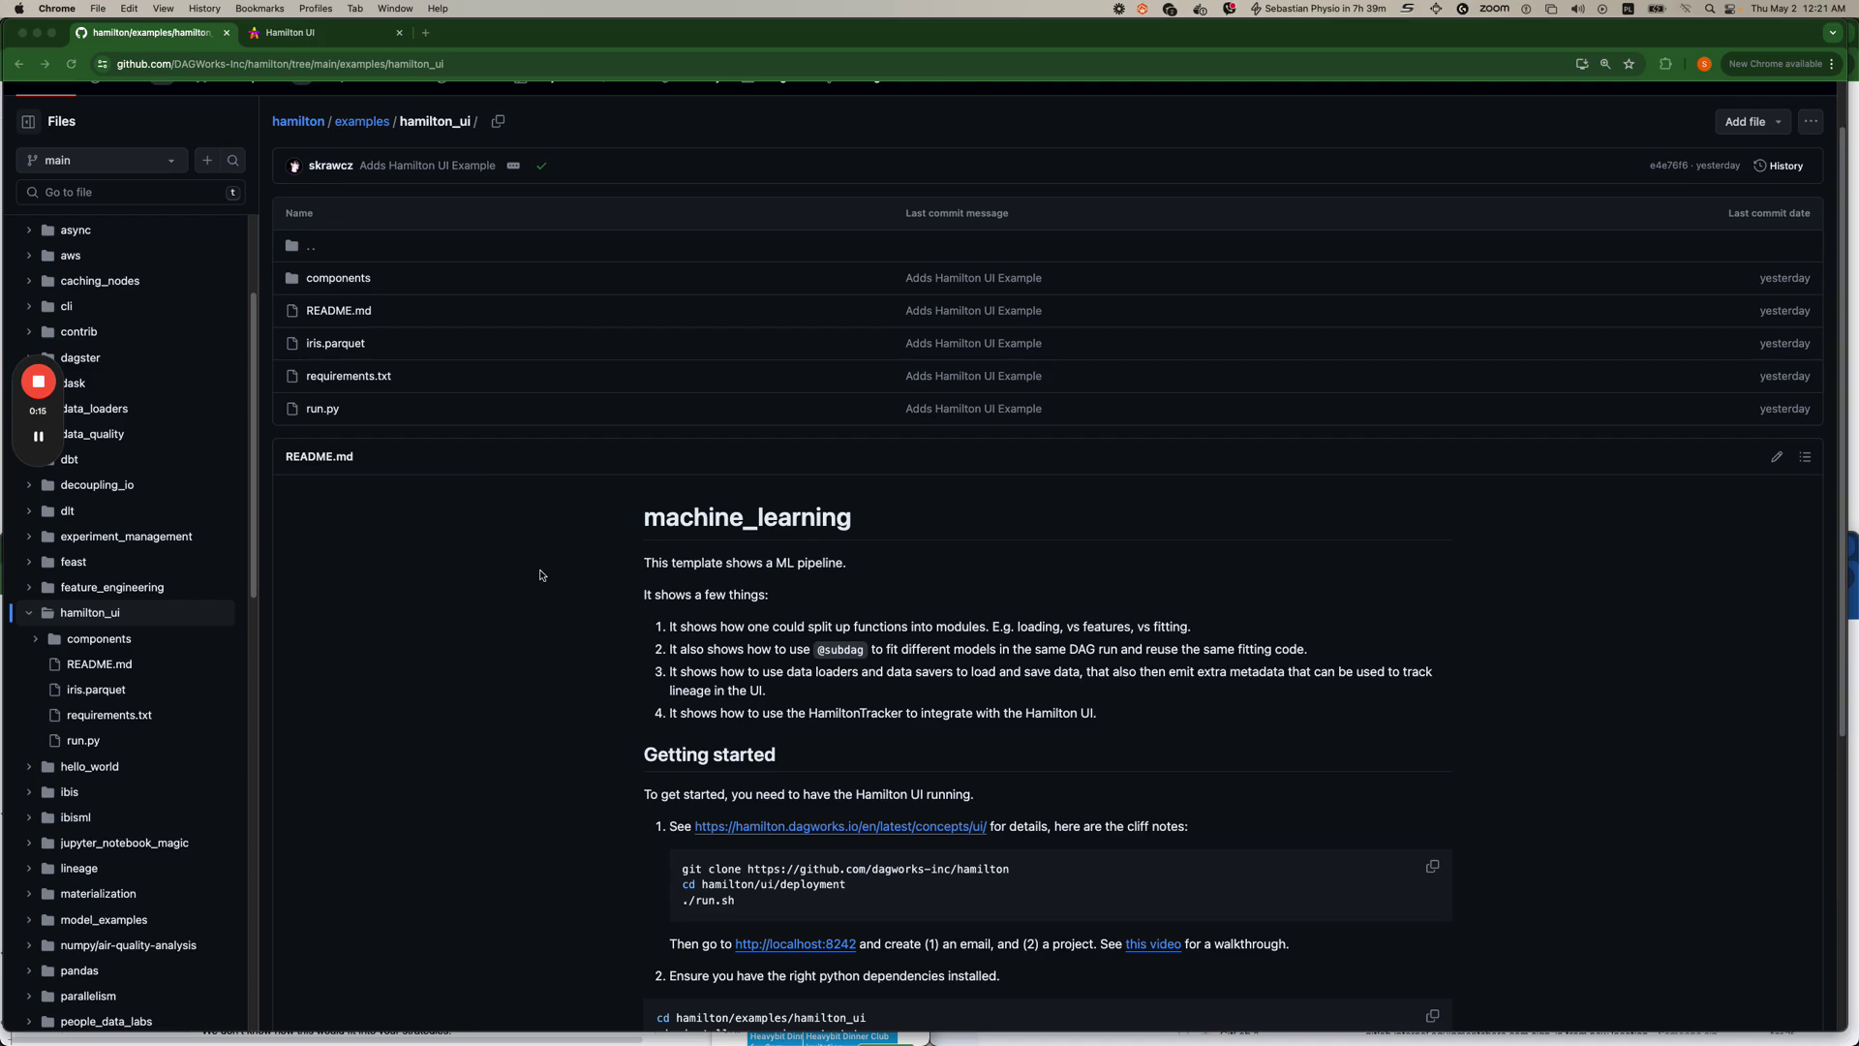
{"action": "left_click", "coordinate": [338, 279]}
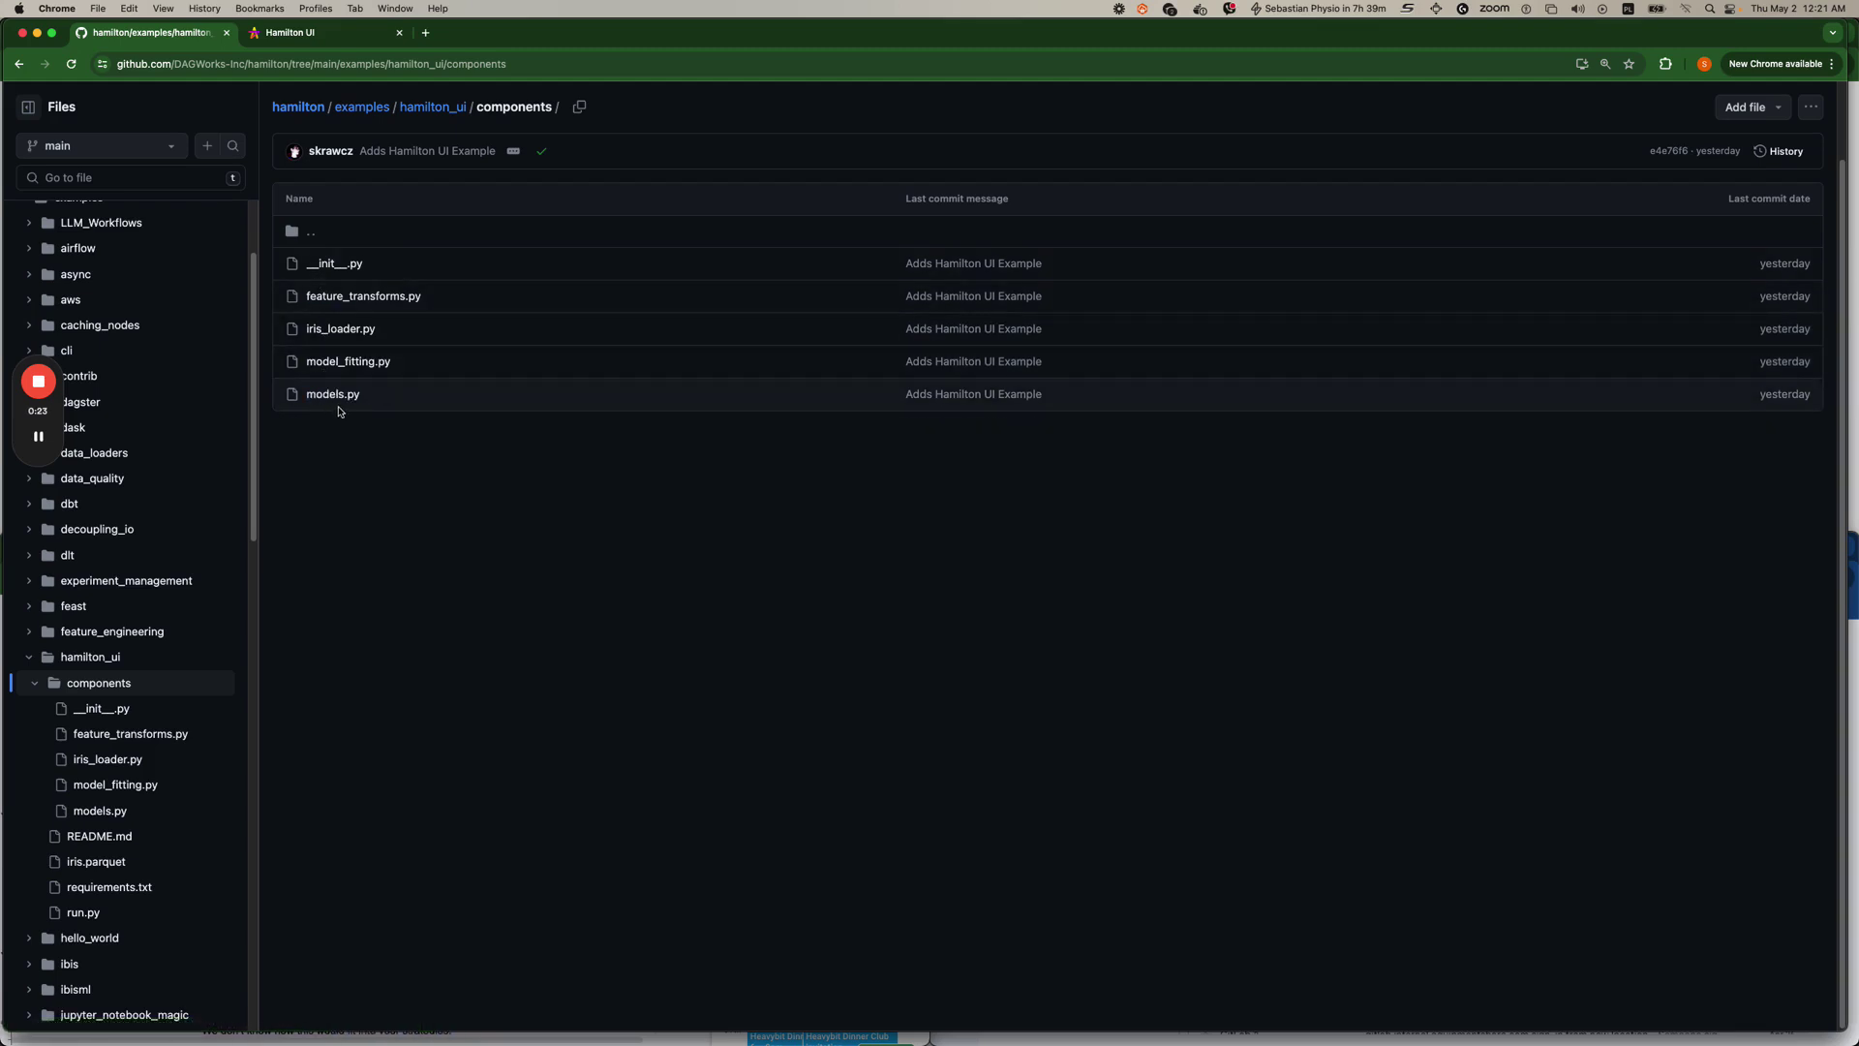
Switch to the Hamilton UI and name the new project "Iris example project".
{"action": "left_click", "coordinate": [310, 30]}
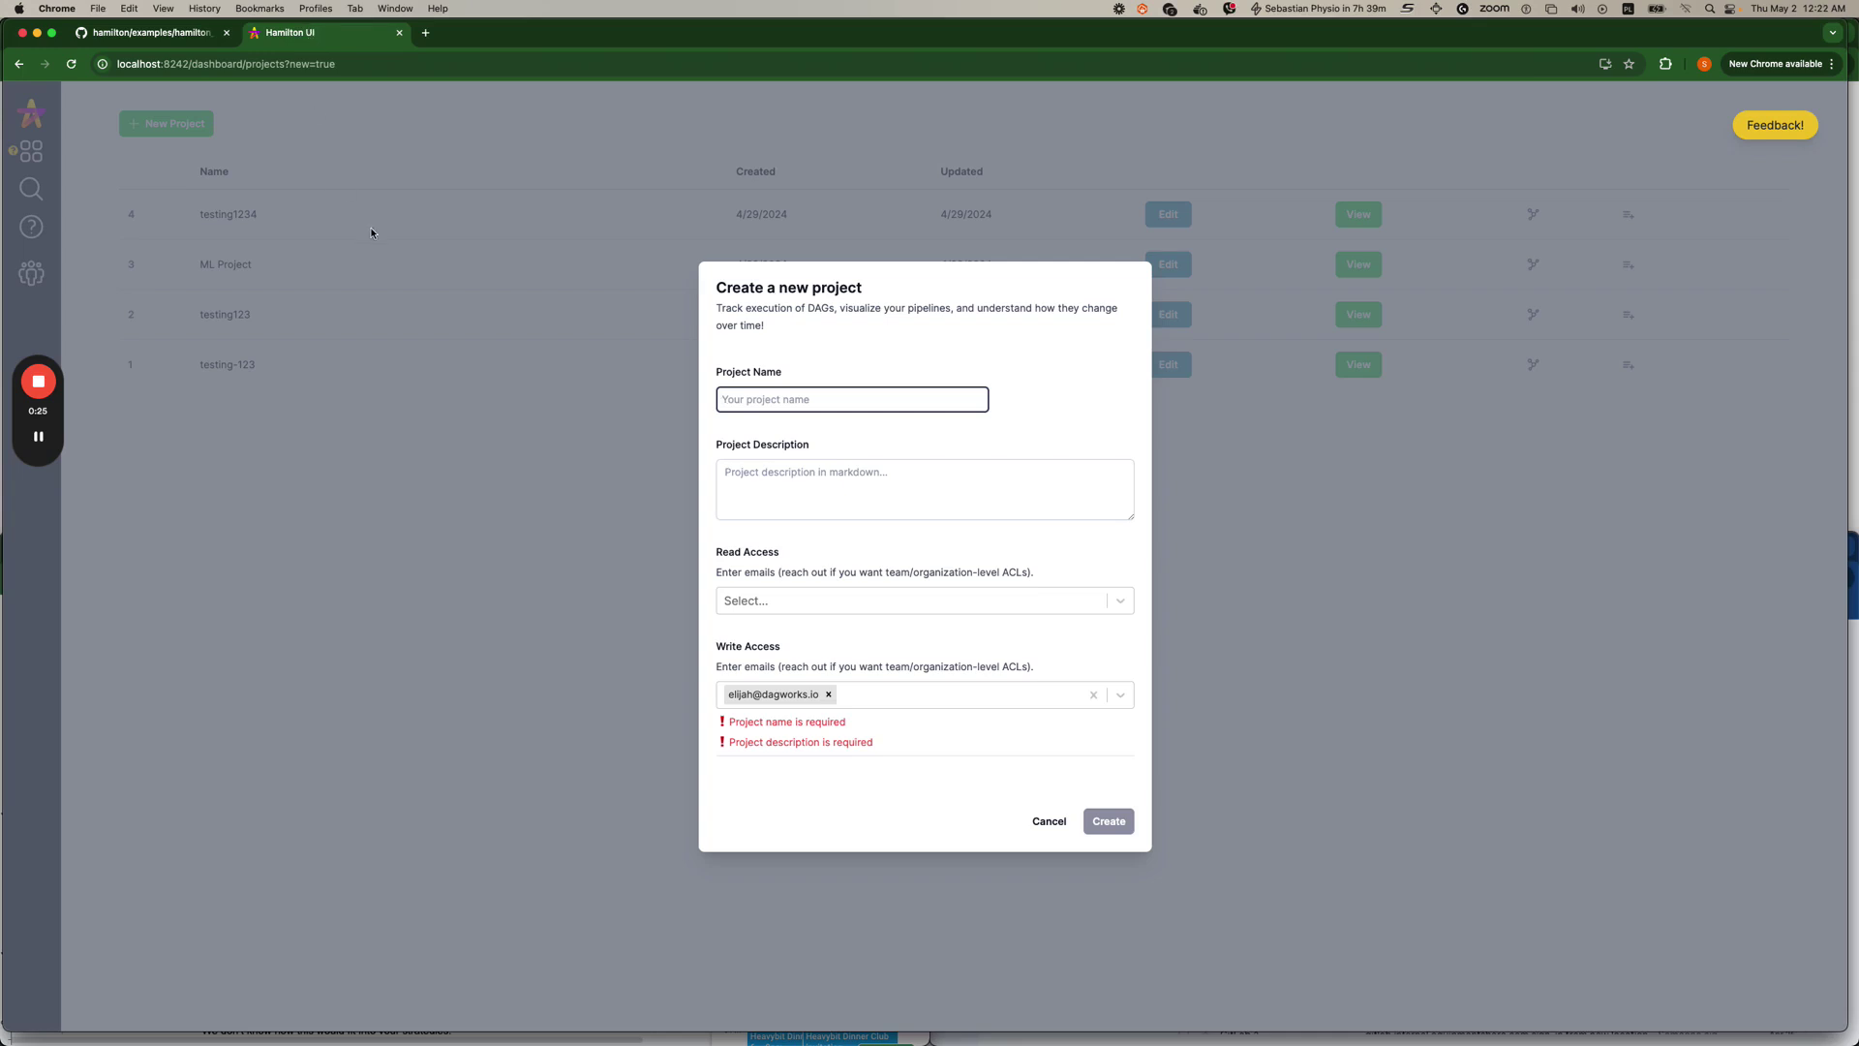
{"action": "left_click", "coordinate": [187, 65]}
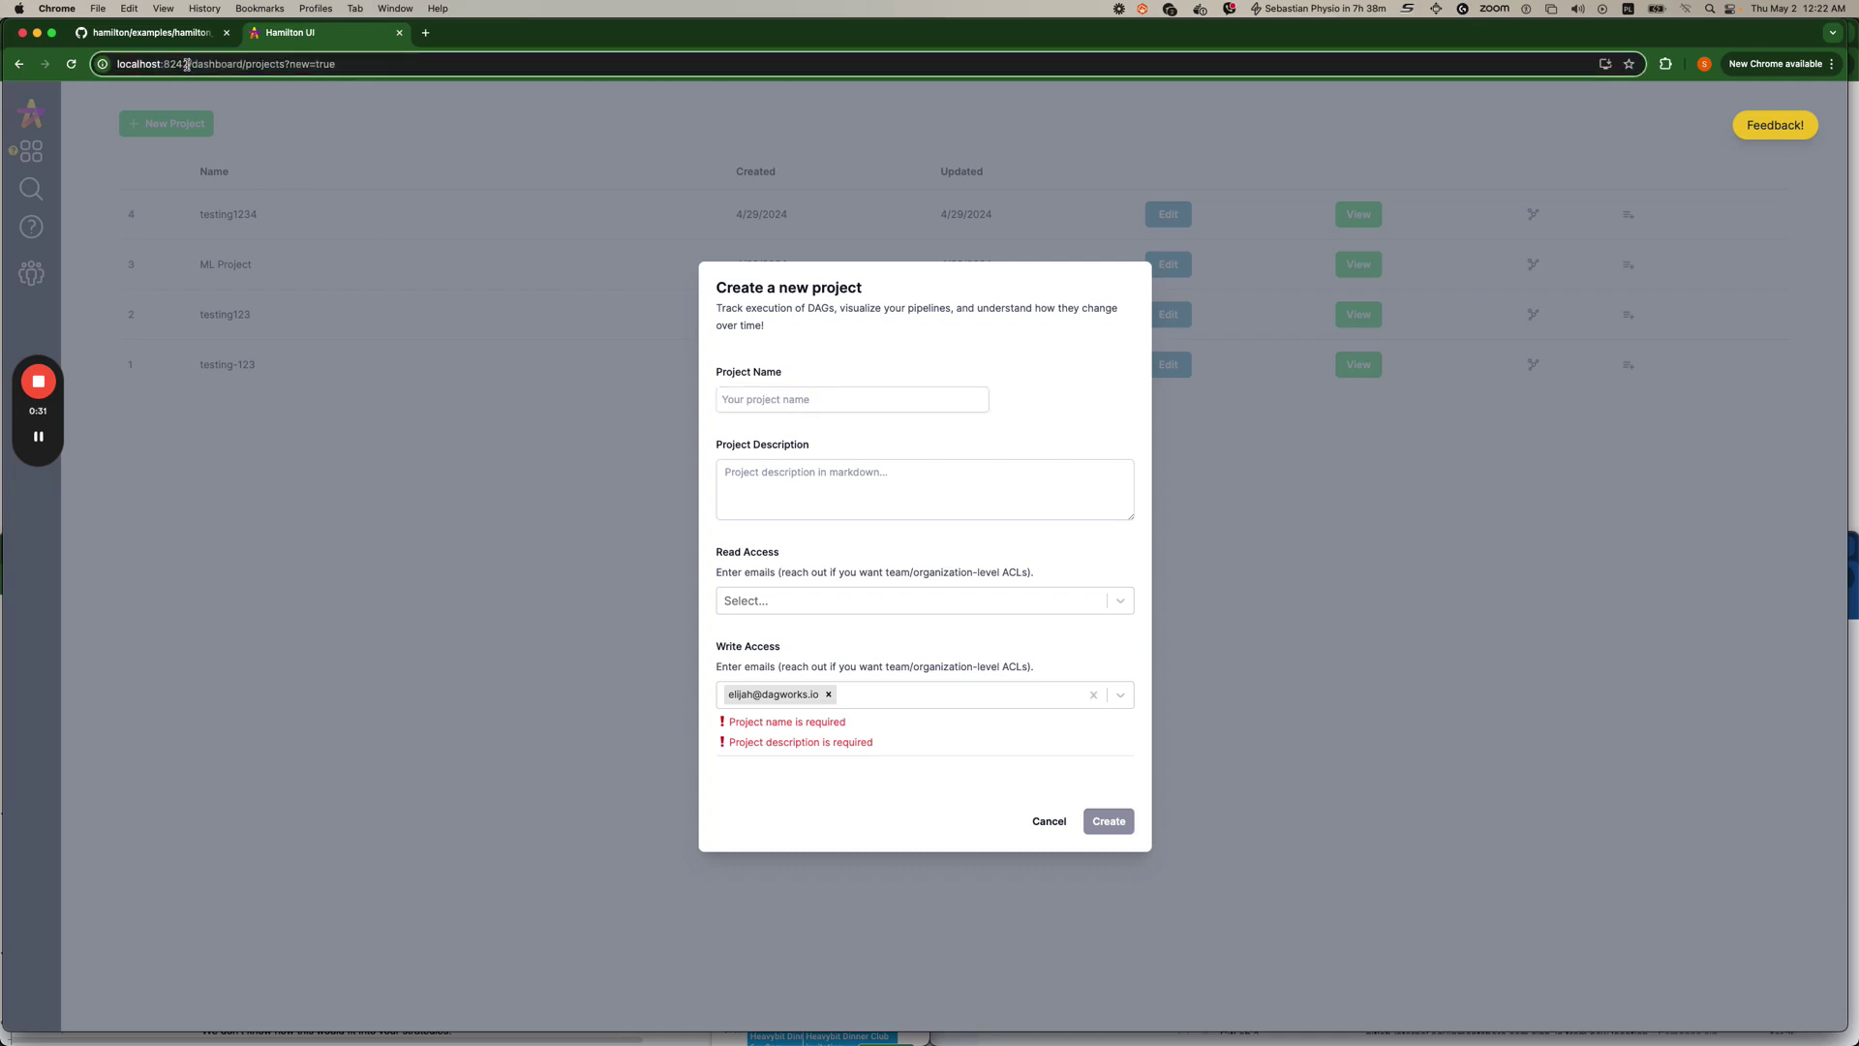
{"action": "left_click", "coordinate": [785, 401]}
{"action": "type", "text": "l"}
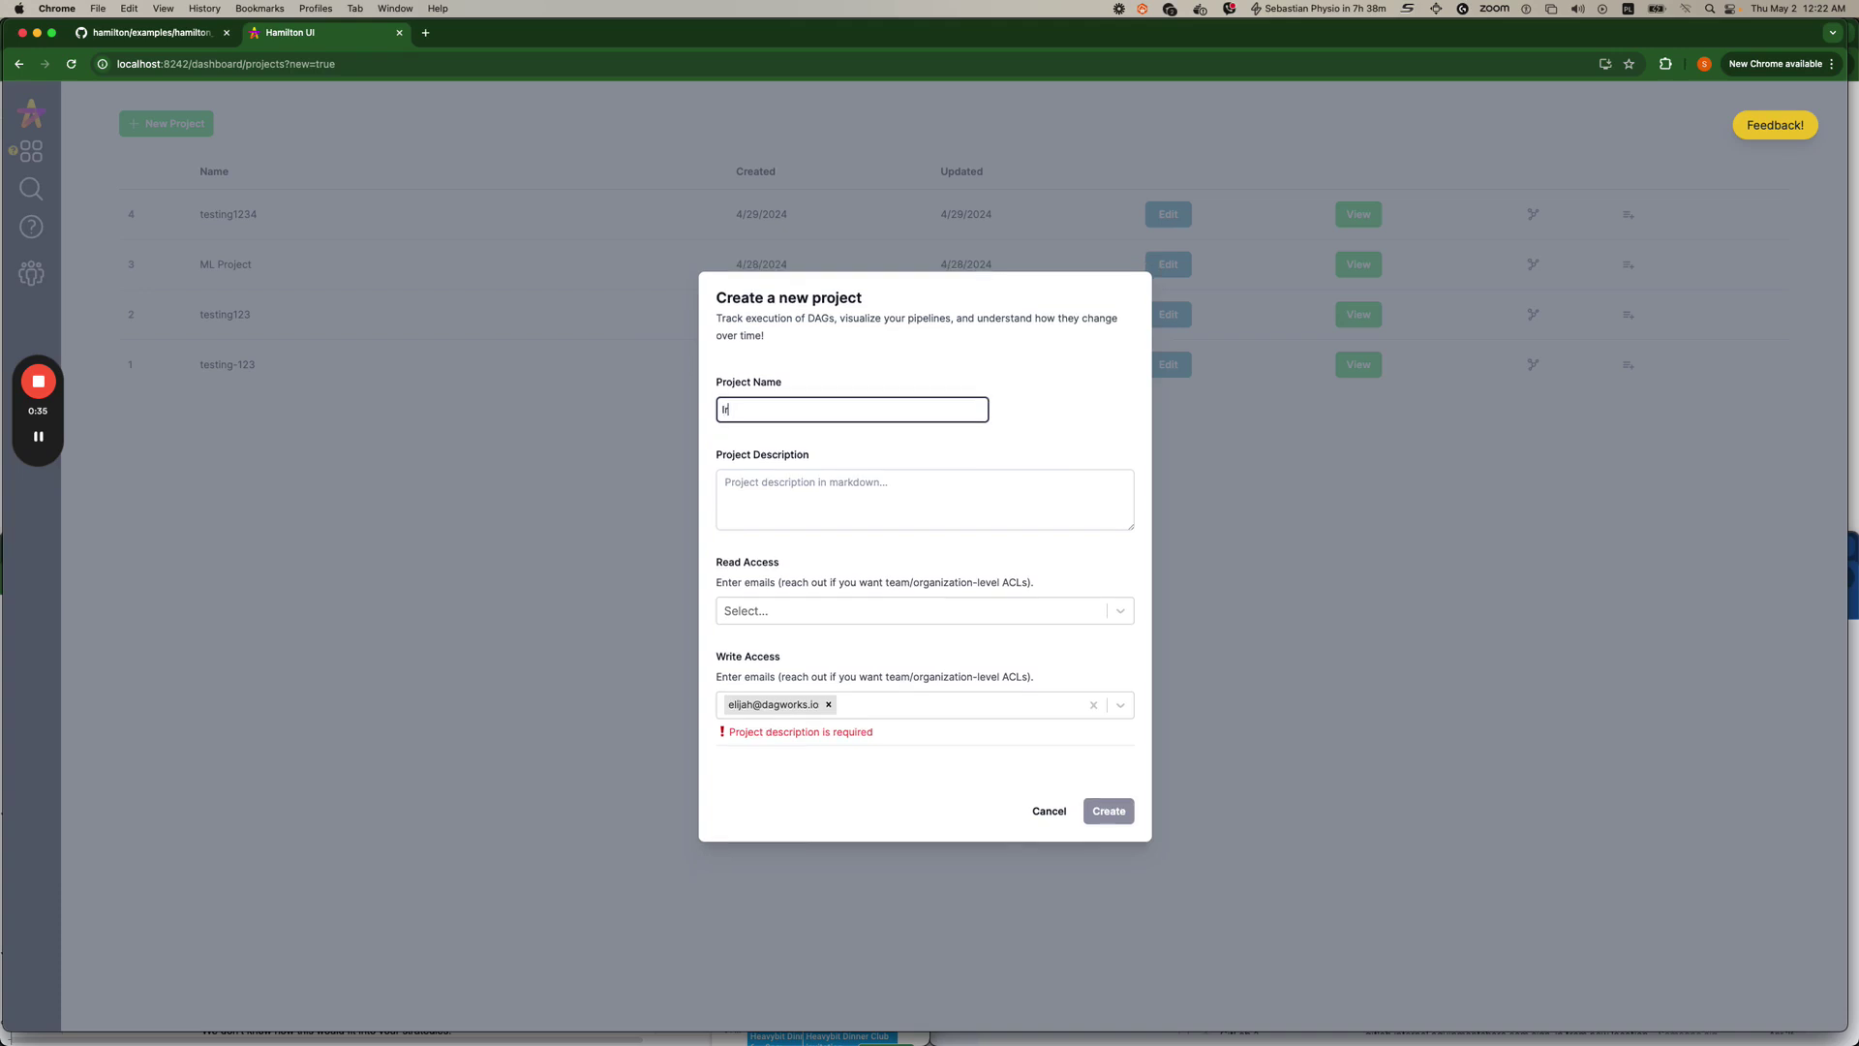
{"action": "type", "text": "ris exampl pr"}
{"action": "type", "text": "ect"}
Describe the project as "a demo for the masses" and create it.
{"action": "left_click", "coordinate": [831, 501]}
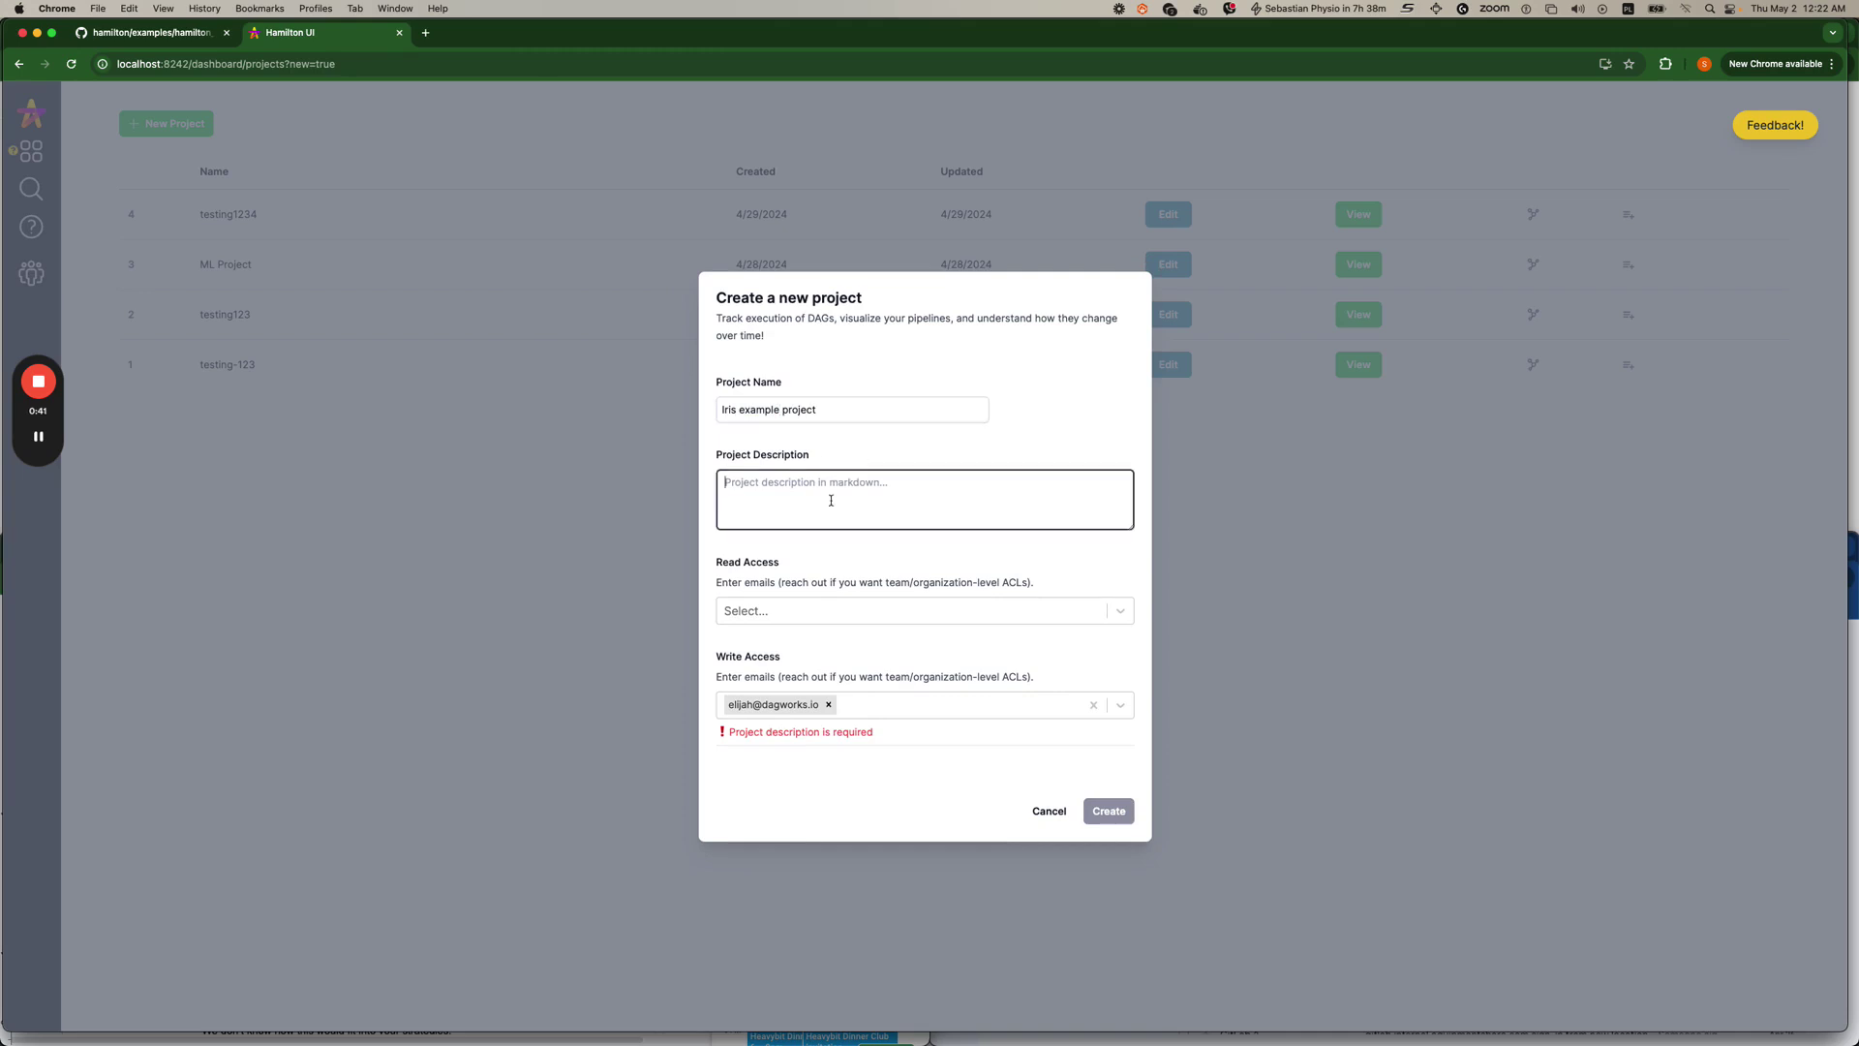
{"action": "type", "text": "a demo for the "}
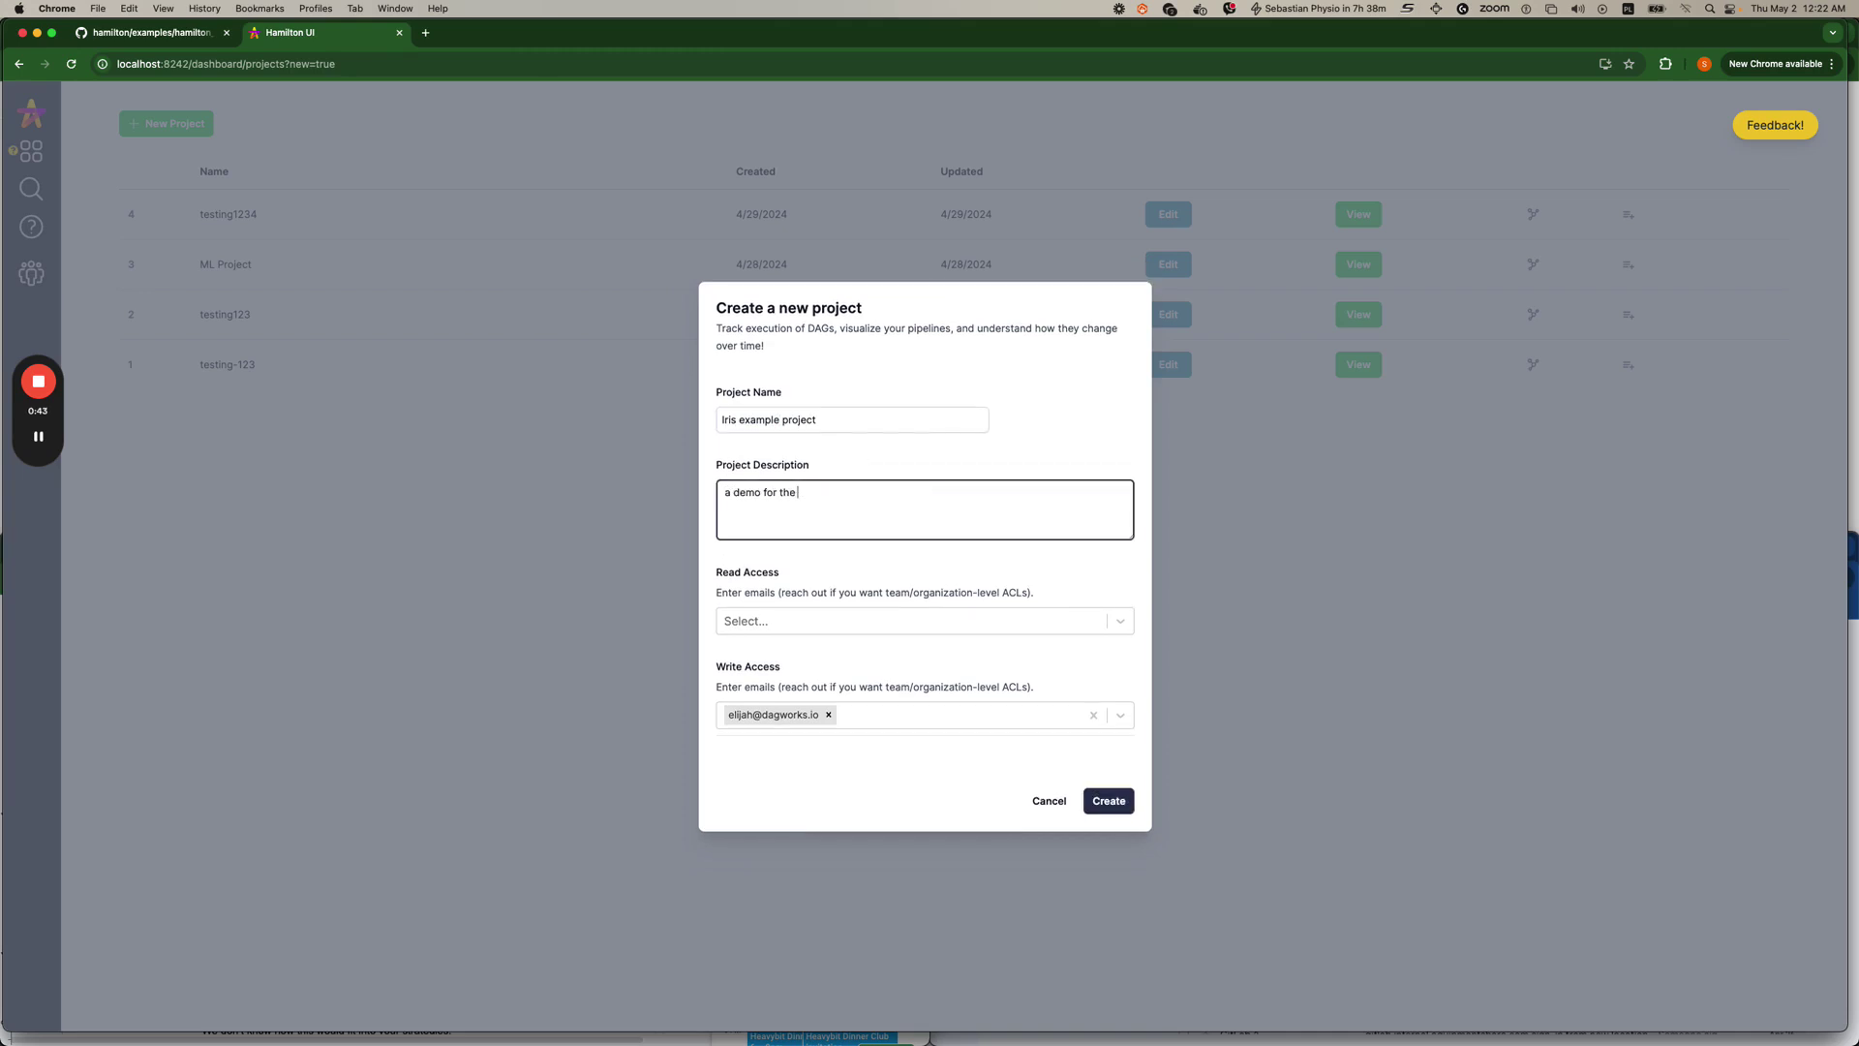
{"action": "type", "text": "masses"}
{"action": "left_click", "coordinate": [1109, 801]}
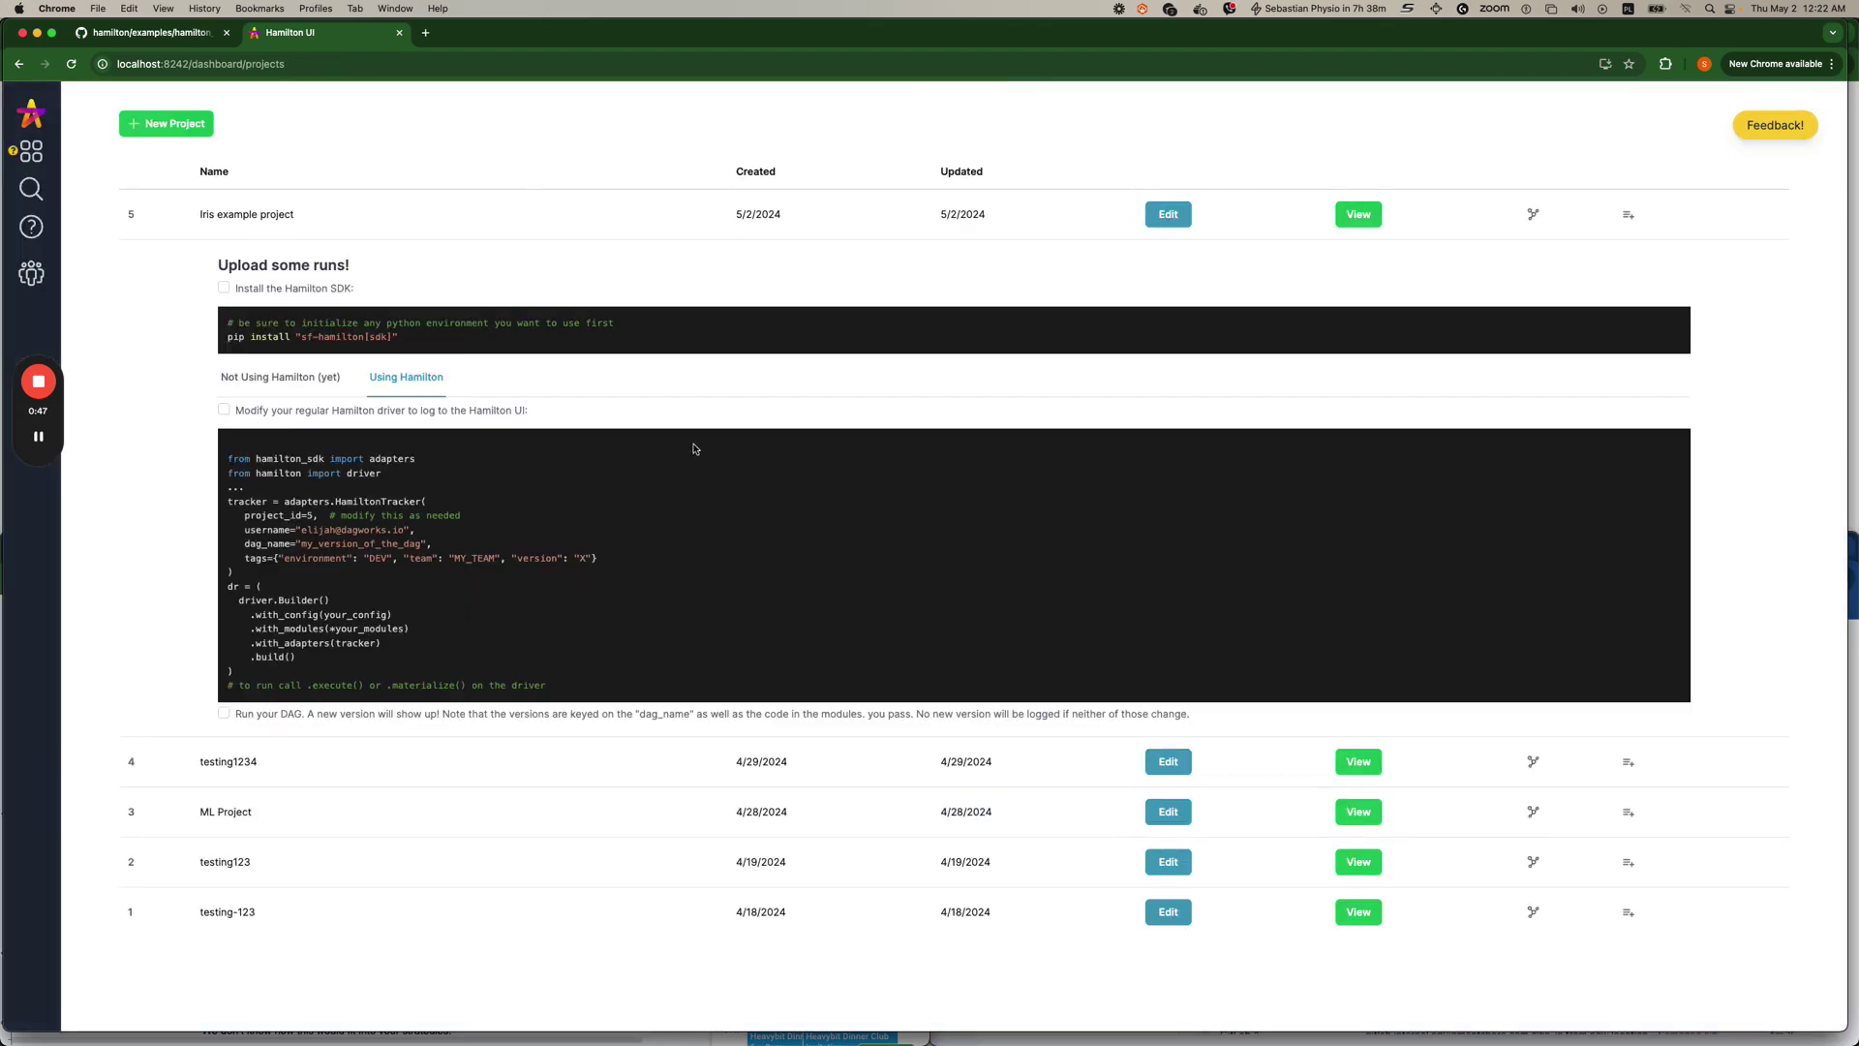
Highlight the Iris example project's ID and the HamiltonTracker and driver code in its upload instructions.
{"action": "left_click_drag", "start_coordinate": [129, 214], "coordinate": [144, 219]}
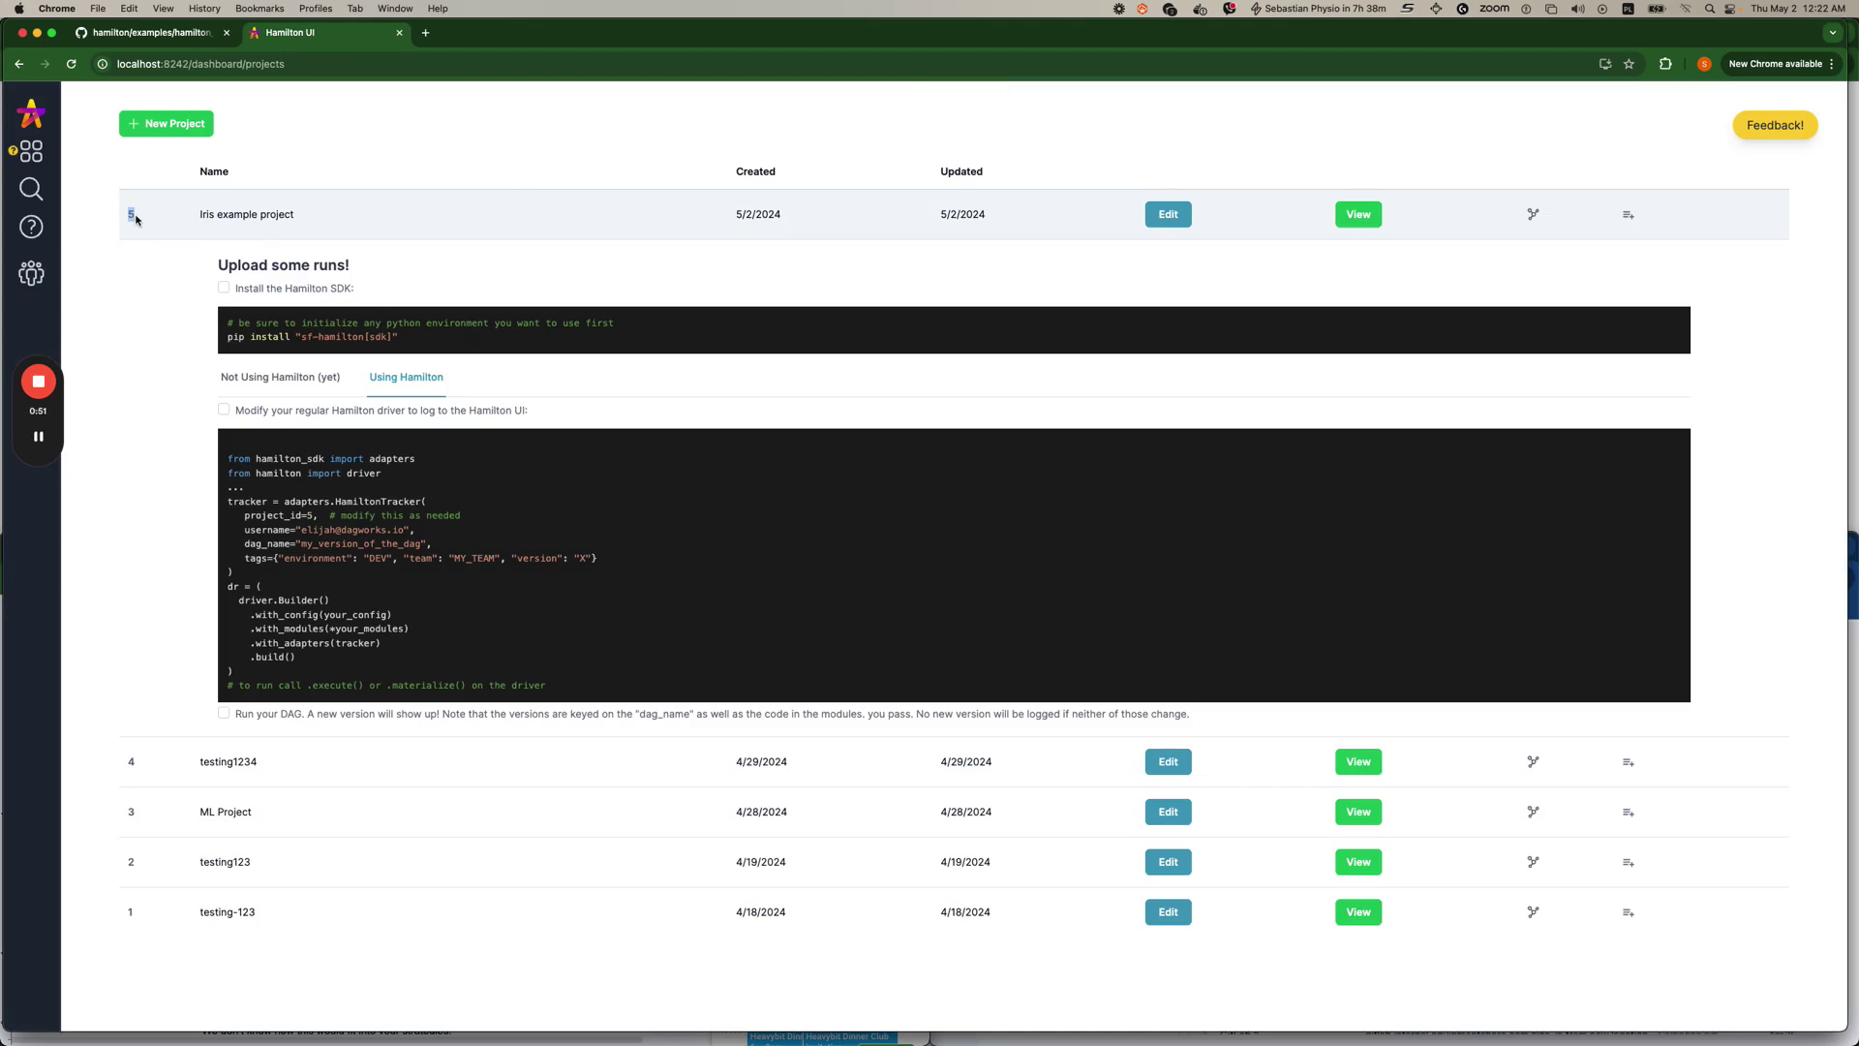
{"action": "left_click", "coordinate": [267, 506]}
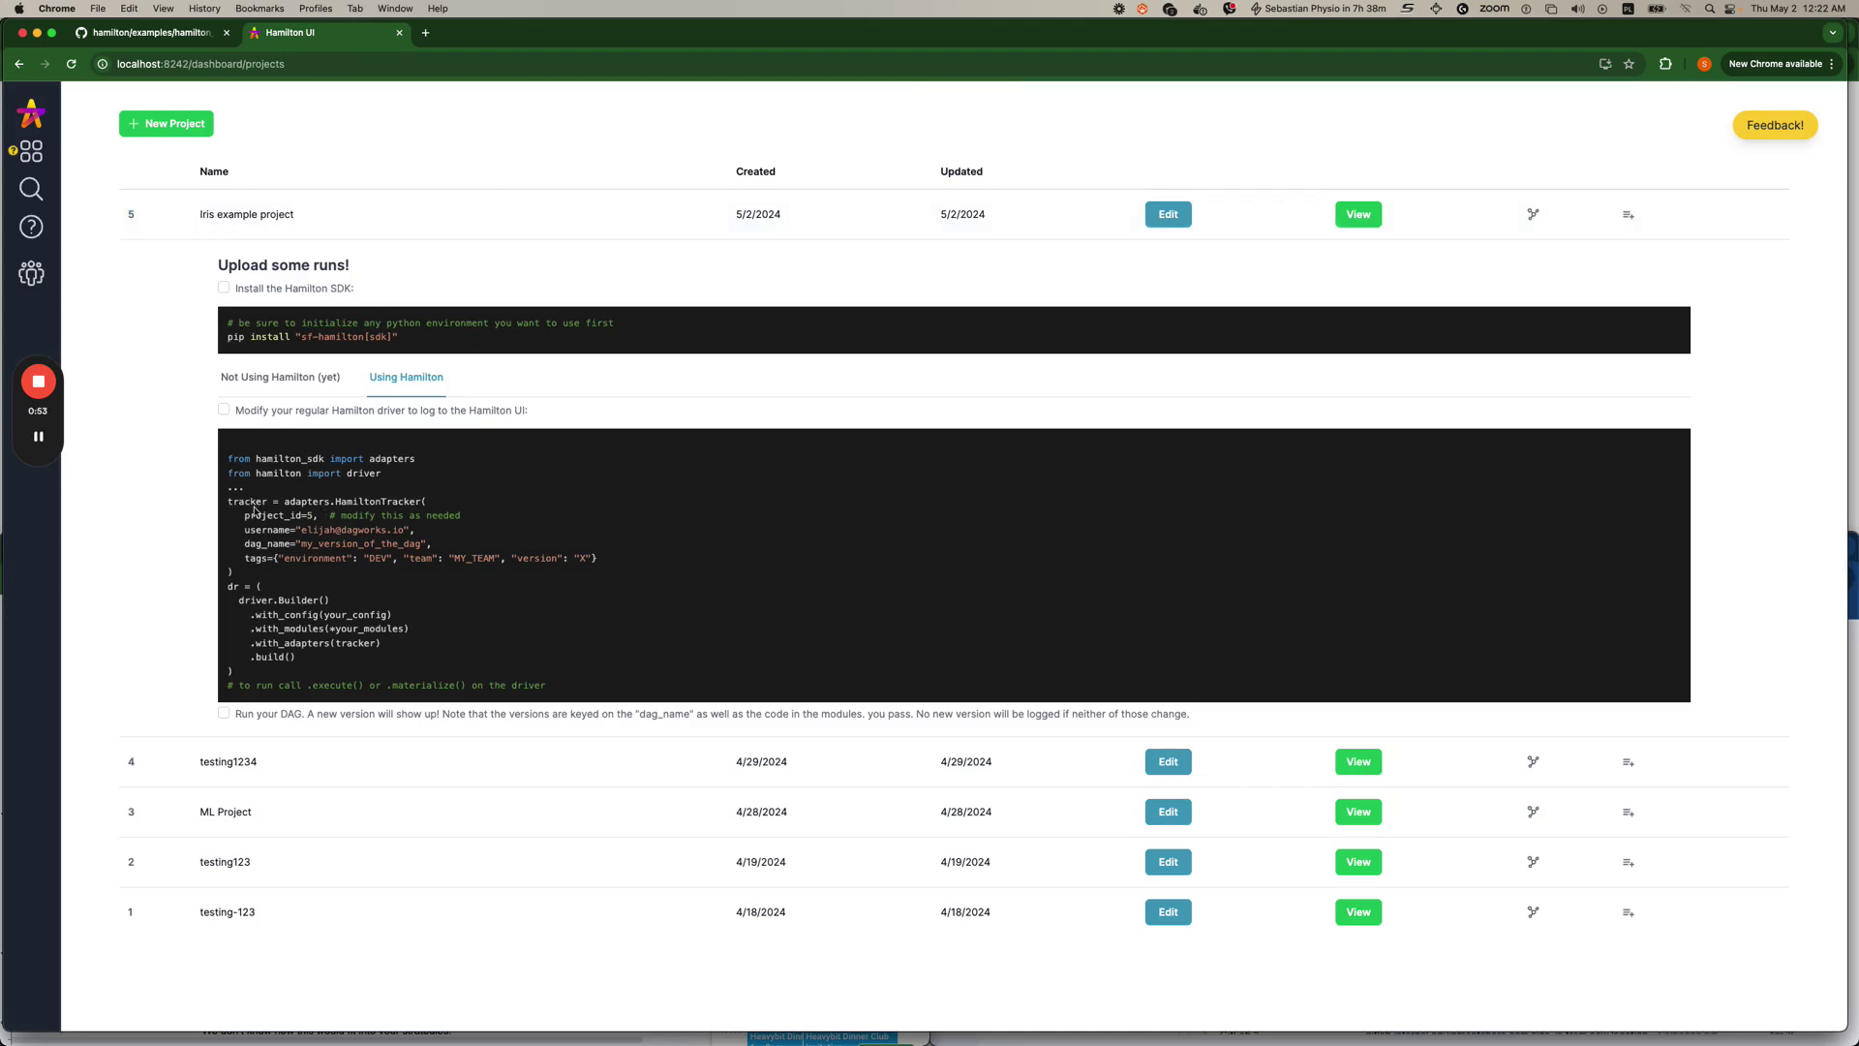
{"action": "left_click_drag", "start_coordinate": [229, 502], "coordinate": [323, 671]}
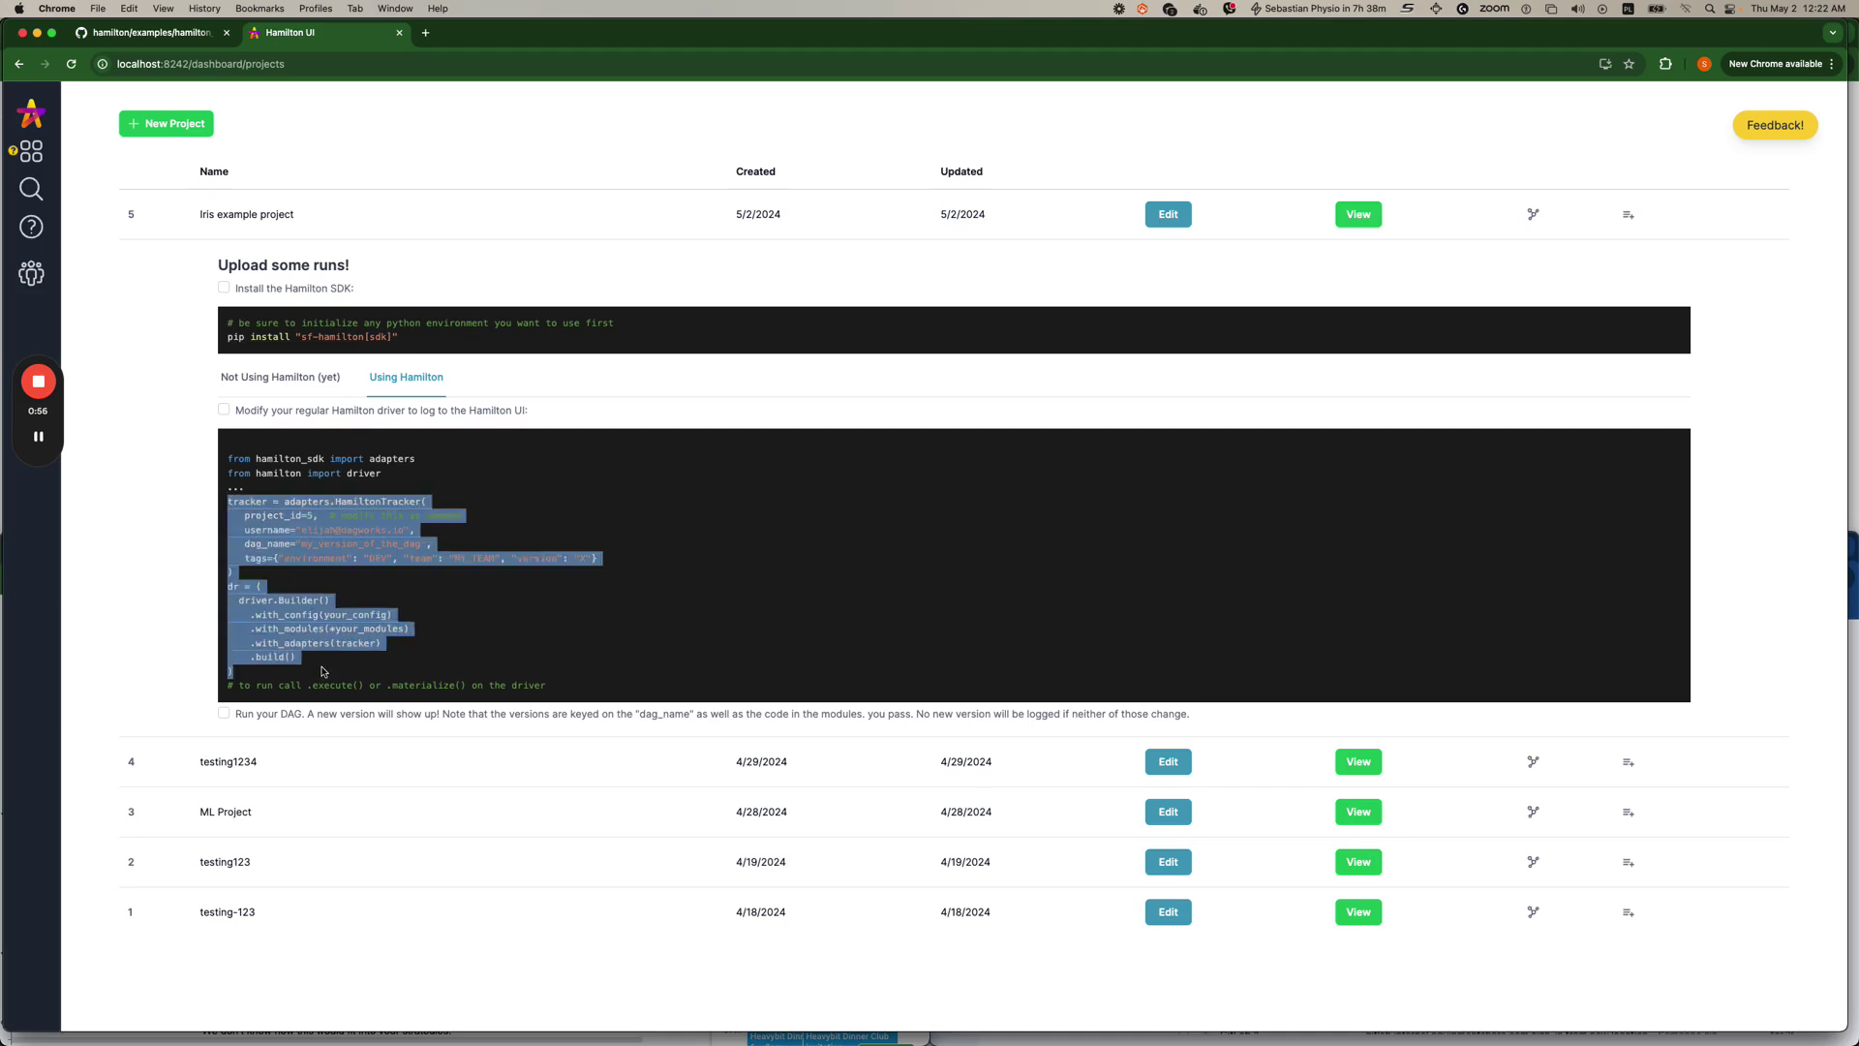
Return to the hamilton_ui README on GitHub and highlight the dependency installation commands and the first run.py command.
{"action": "left_click", "coordinate": [174, 38]}
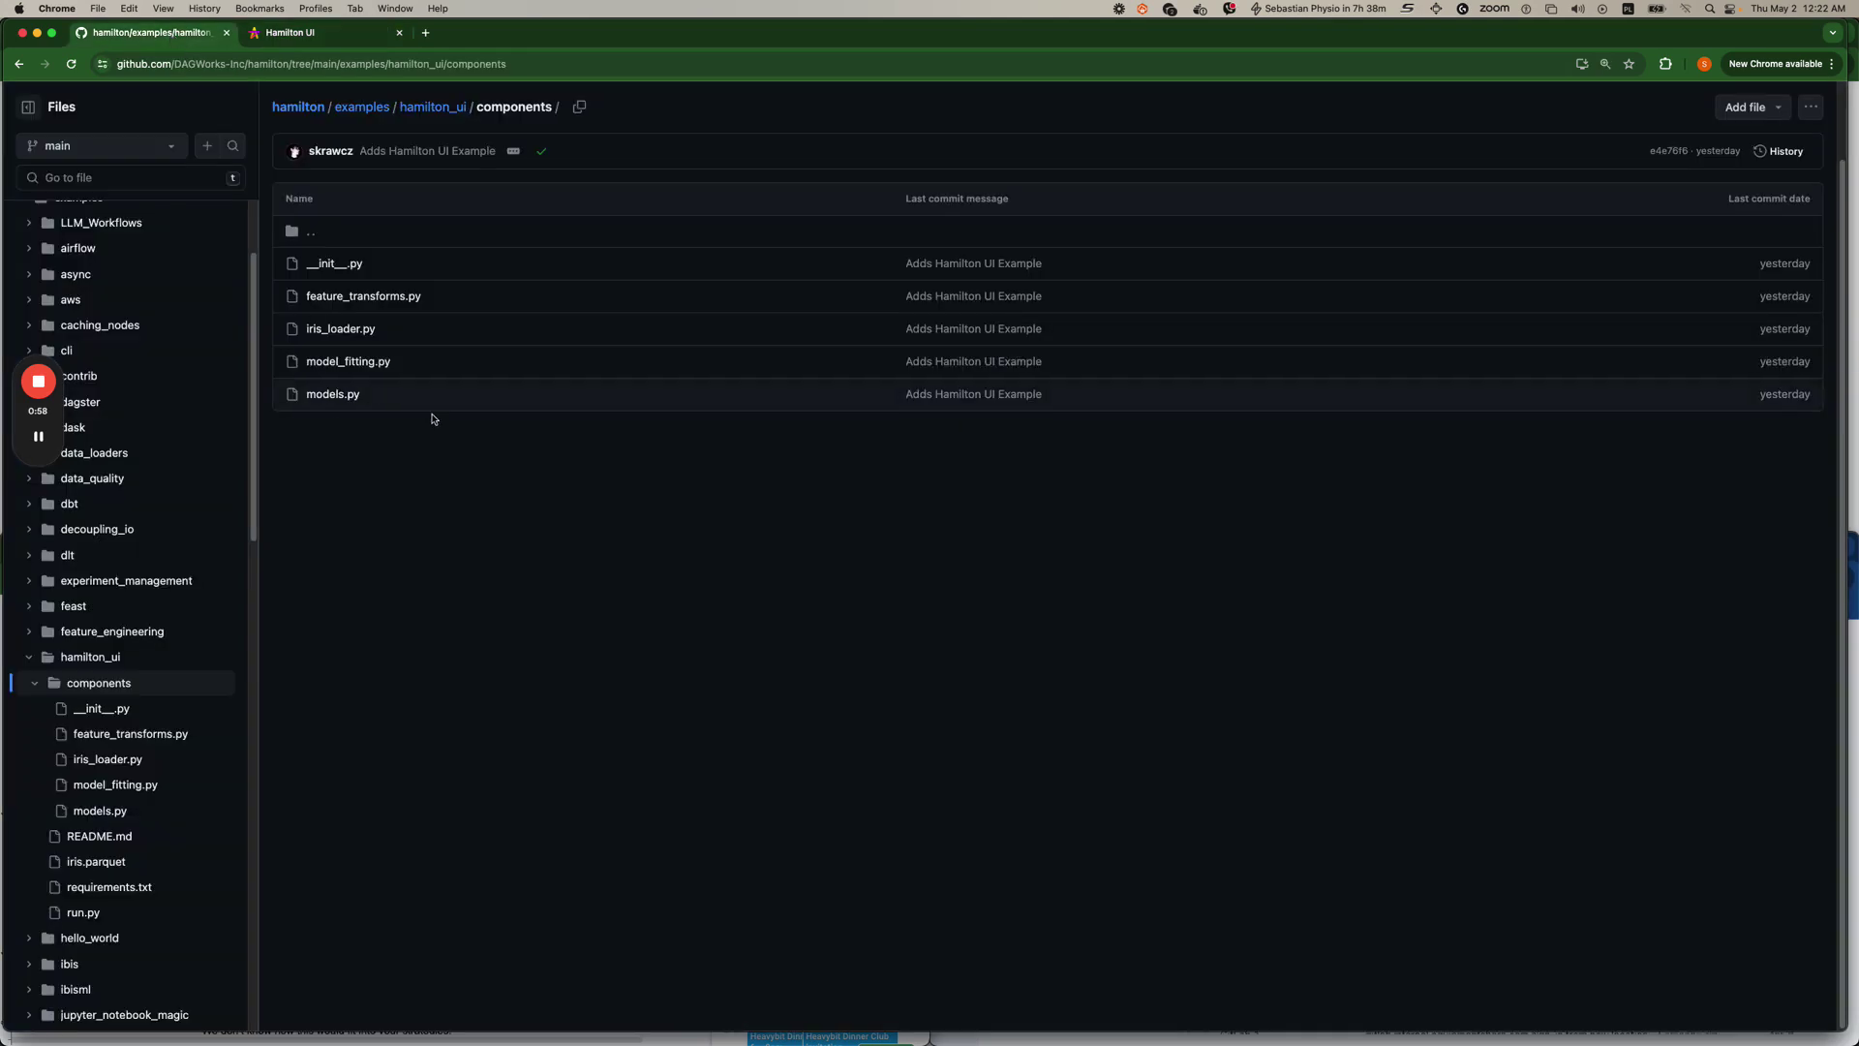
{"action": "left_click", "coordinate": [435, 109]}
{"action": "scroll", "coordinate": [581, 601], "scroll_direction": "down", "scroll_amount": 10}
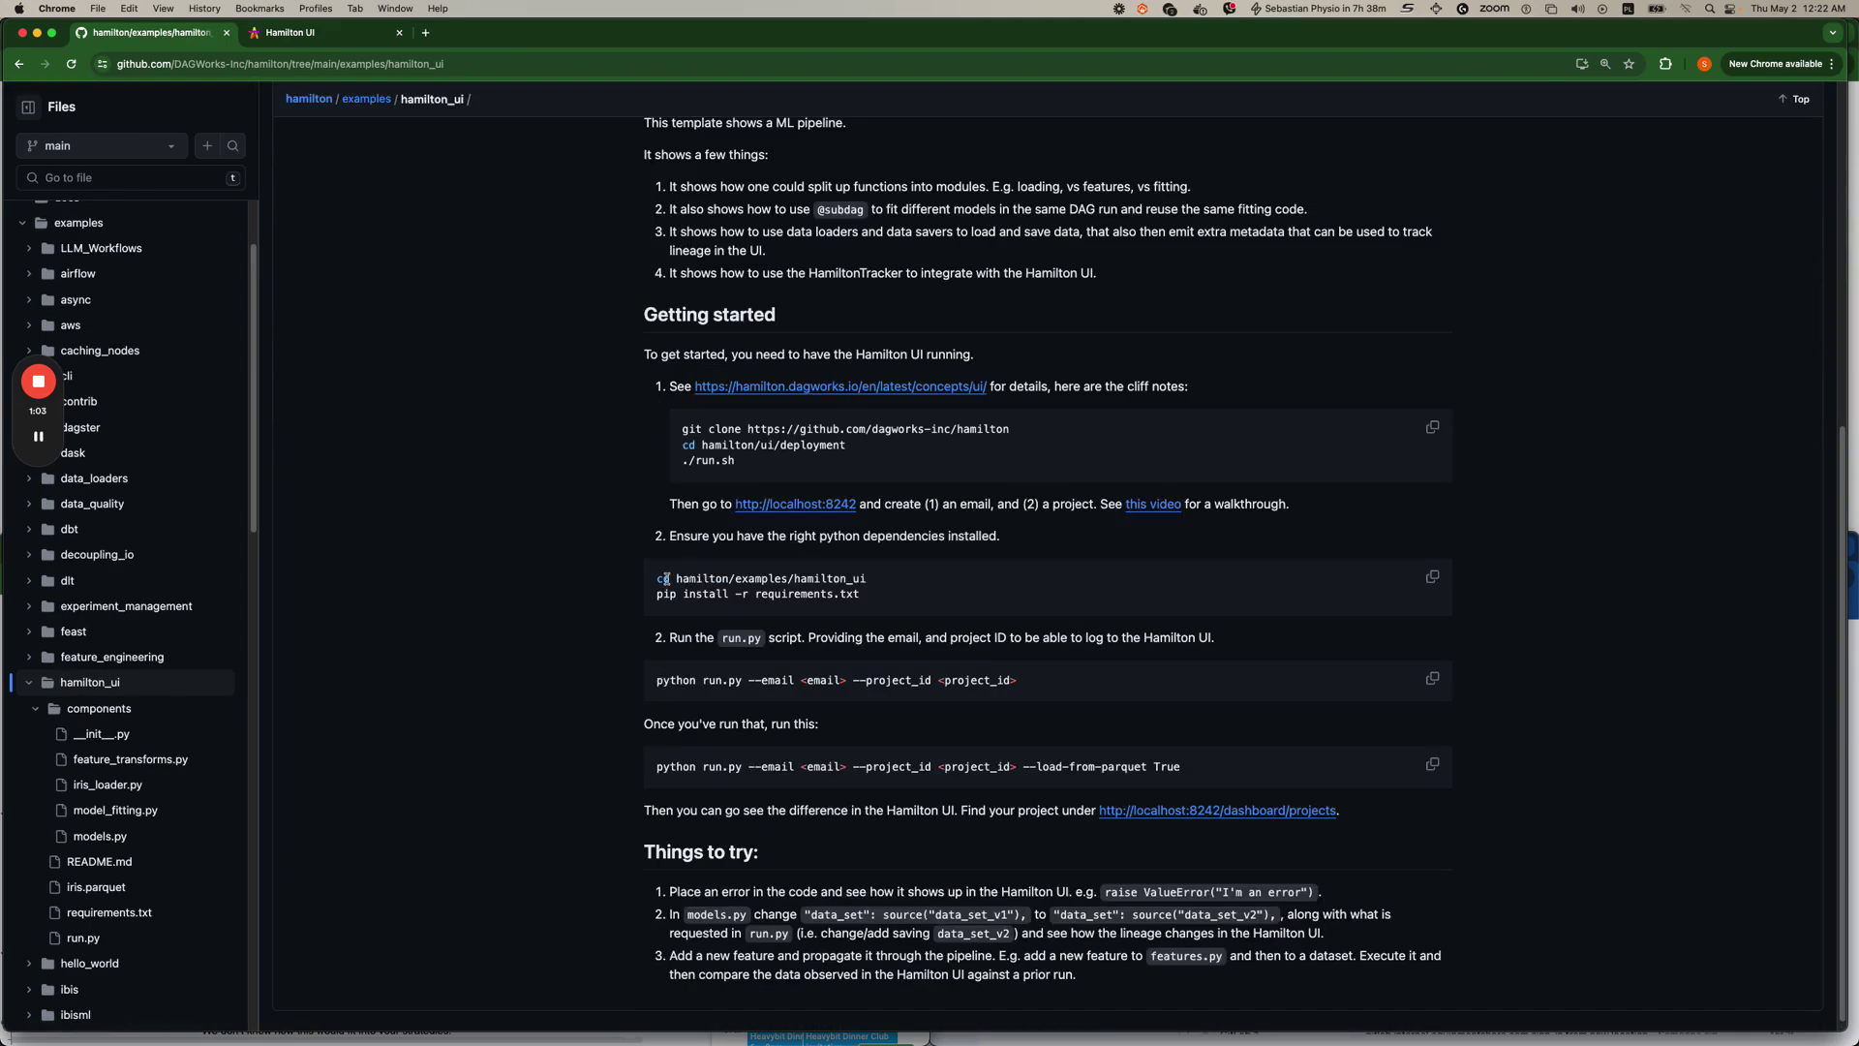
{"action": "left_click_drag", "start_coordinate": [658, 579], "coordinate": [890, 580]}
{"action": "left_click_drag", "start_coordinate": [658, 594], "coordinate": [887, 597]}
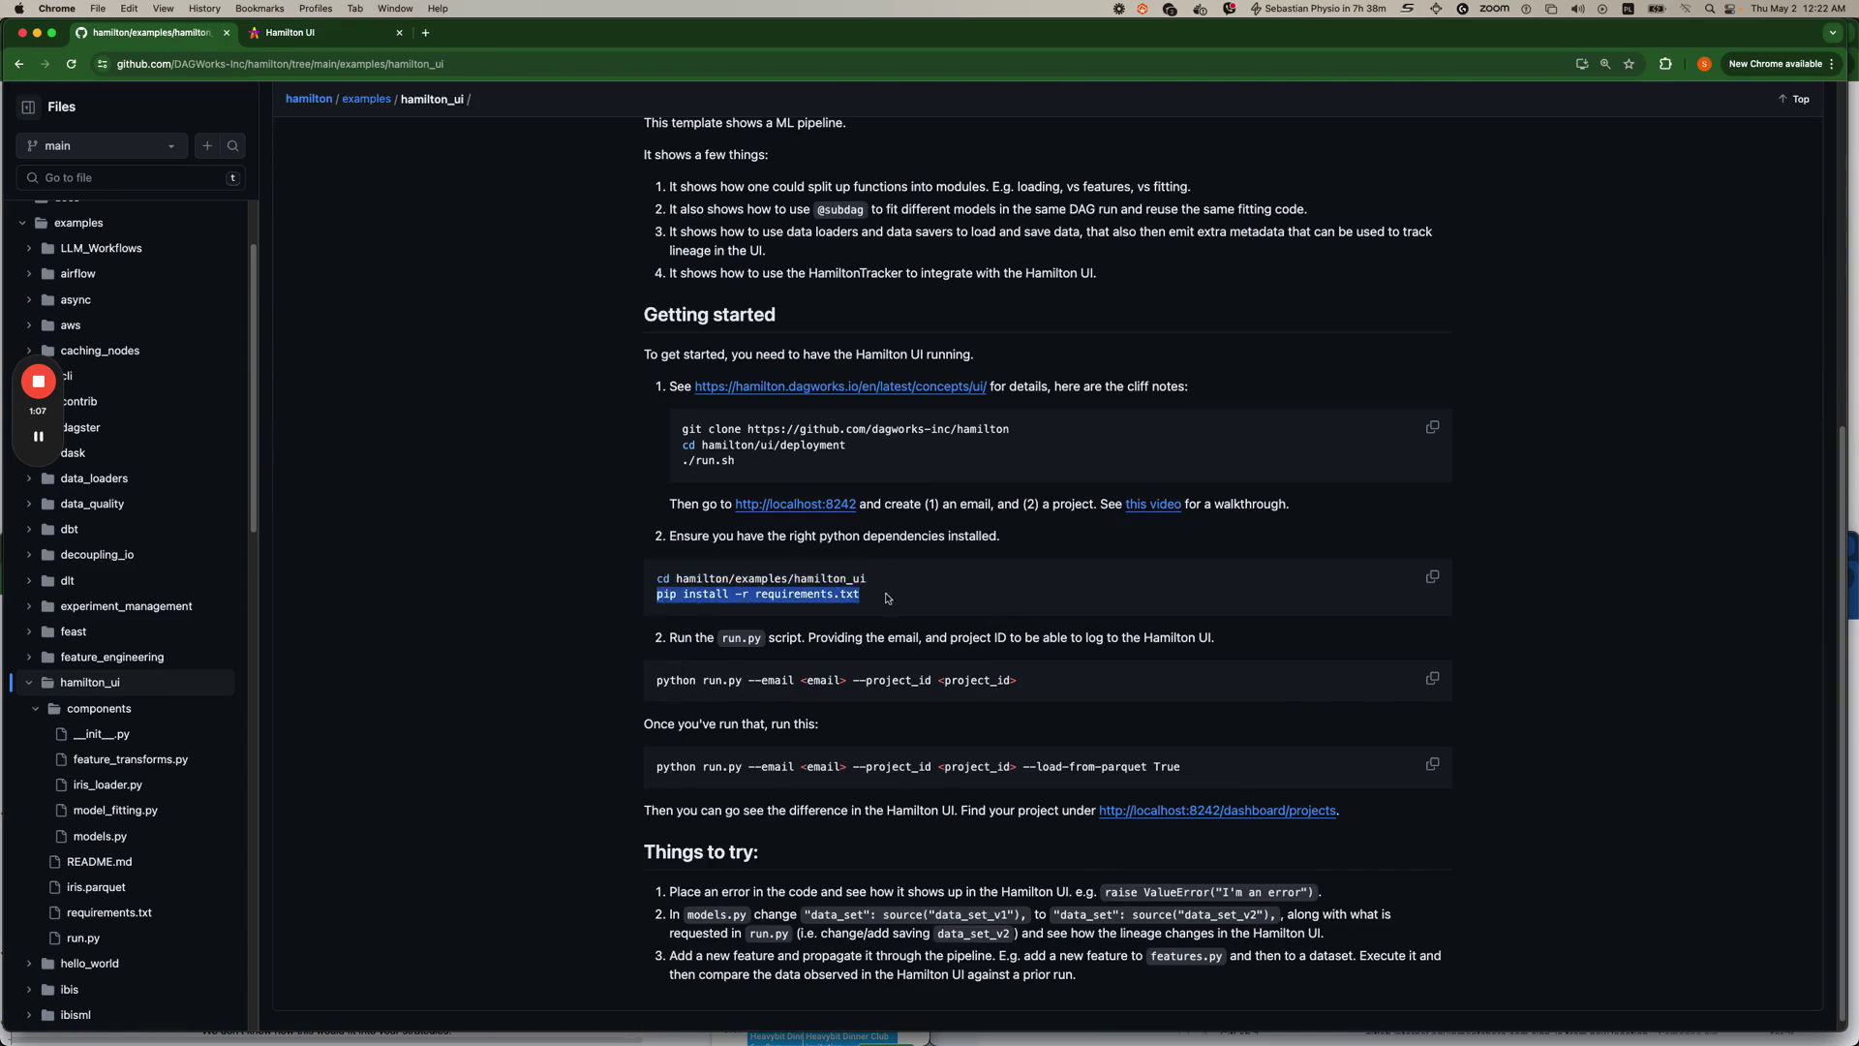
{"action": "left_click_drag", "start_coordinate": [660, 684], "coordinate": [1060, 689]}
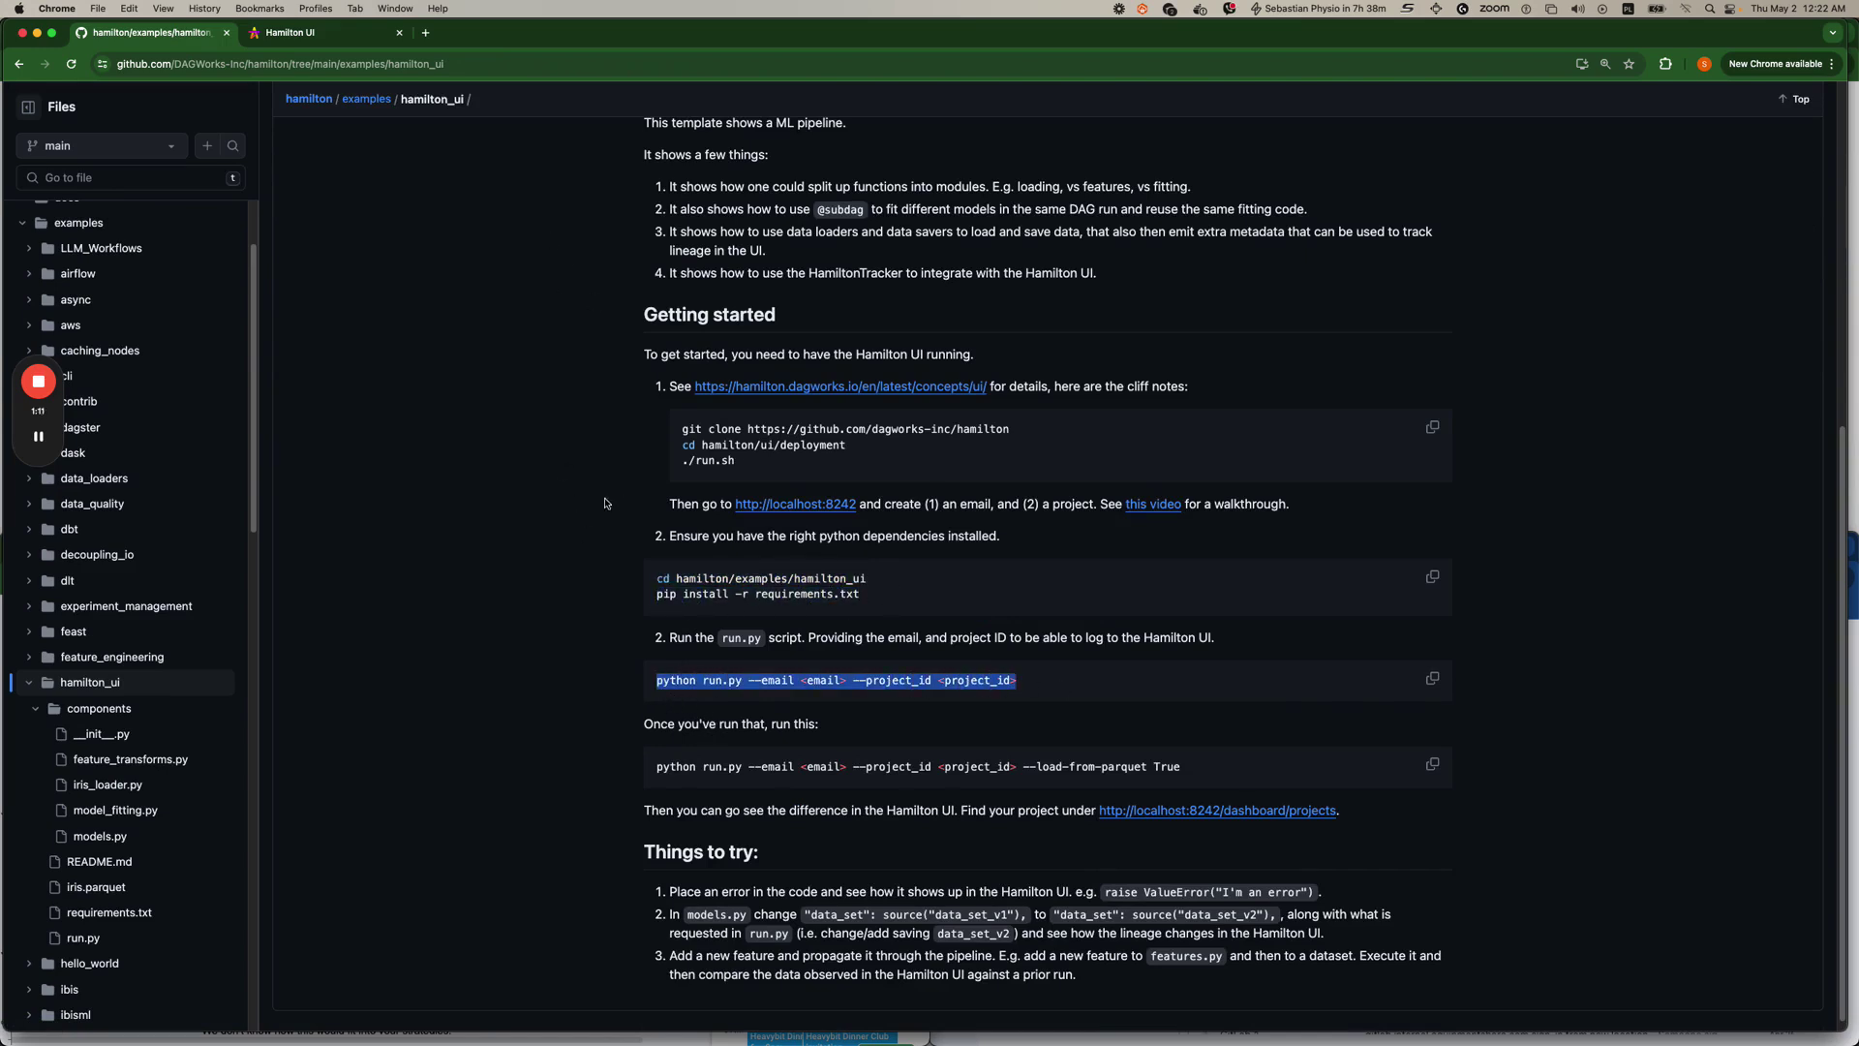
Switch to PyCharm, clear the terminal and recall the previous run.py command, changing its project ID to 5.
{"action": "key", "text": "super+Tab"}
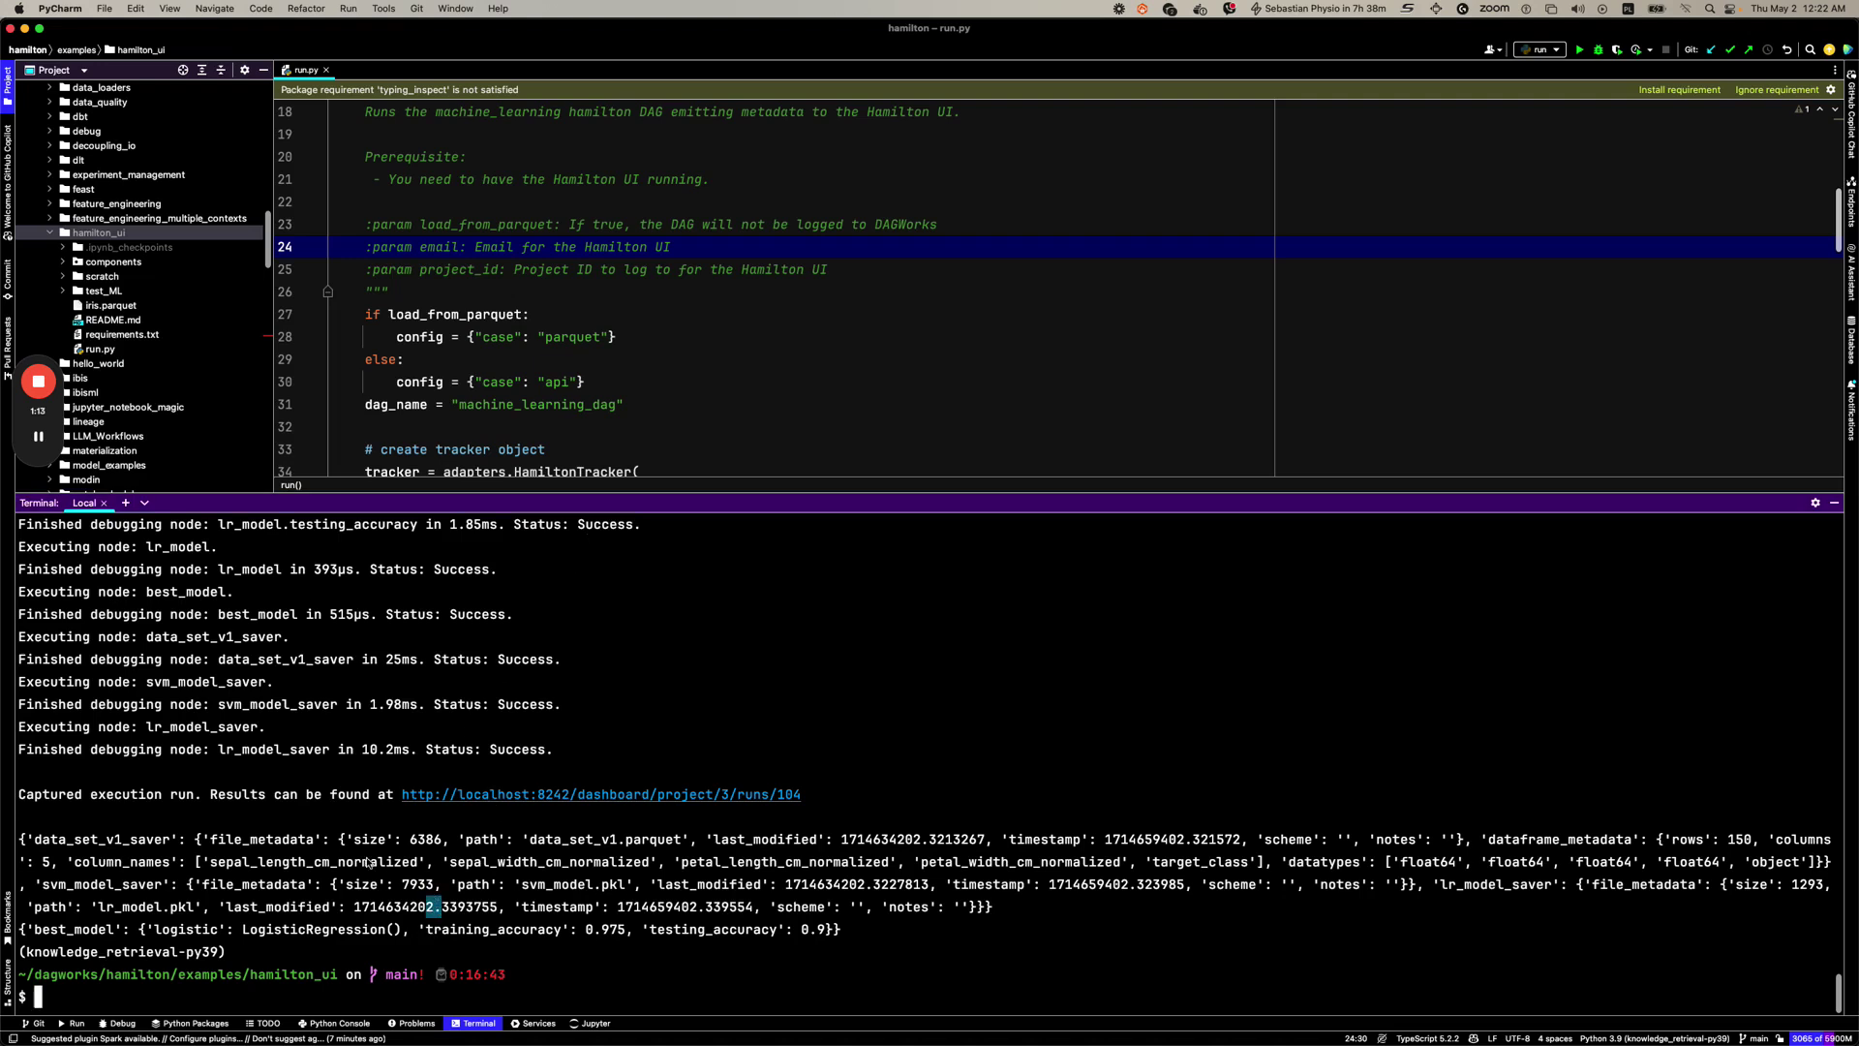
{"action": "key", "text": "super+k"}
{"action": "key", "text": "Up"}
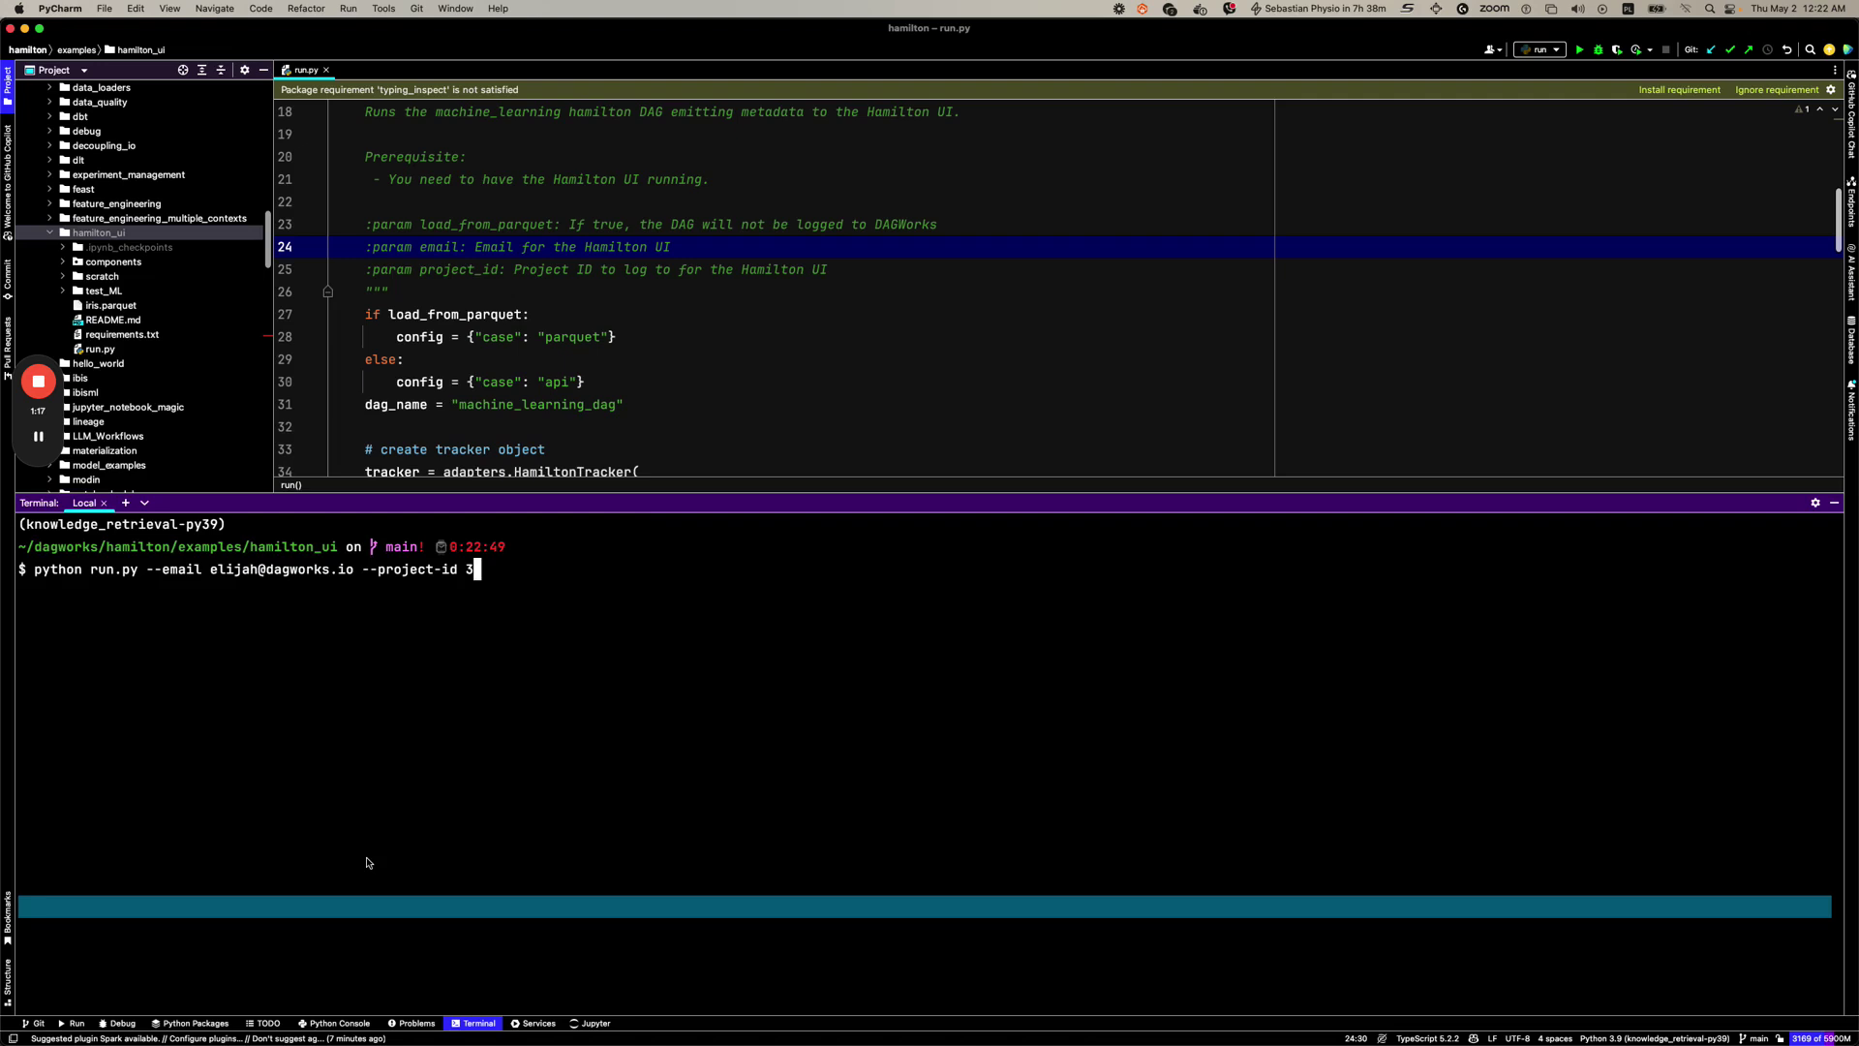
{"action": "key", "text": "BackSpace"}
{"action": "type", "text": "5"}
Go back to the Hamilton UI project page and check the username in the HamiltonTracker code.
{"action": "key", "text": "super+Tab"}
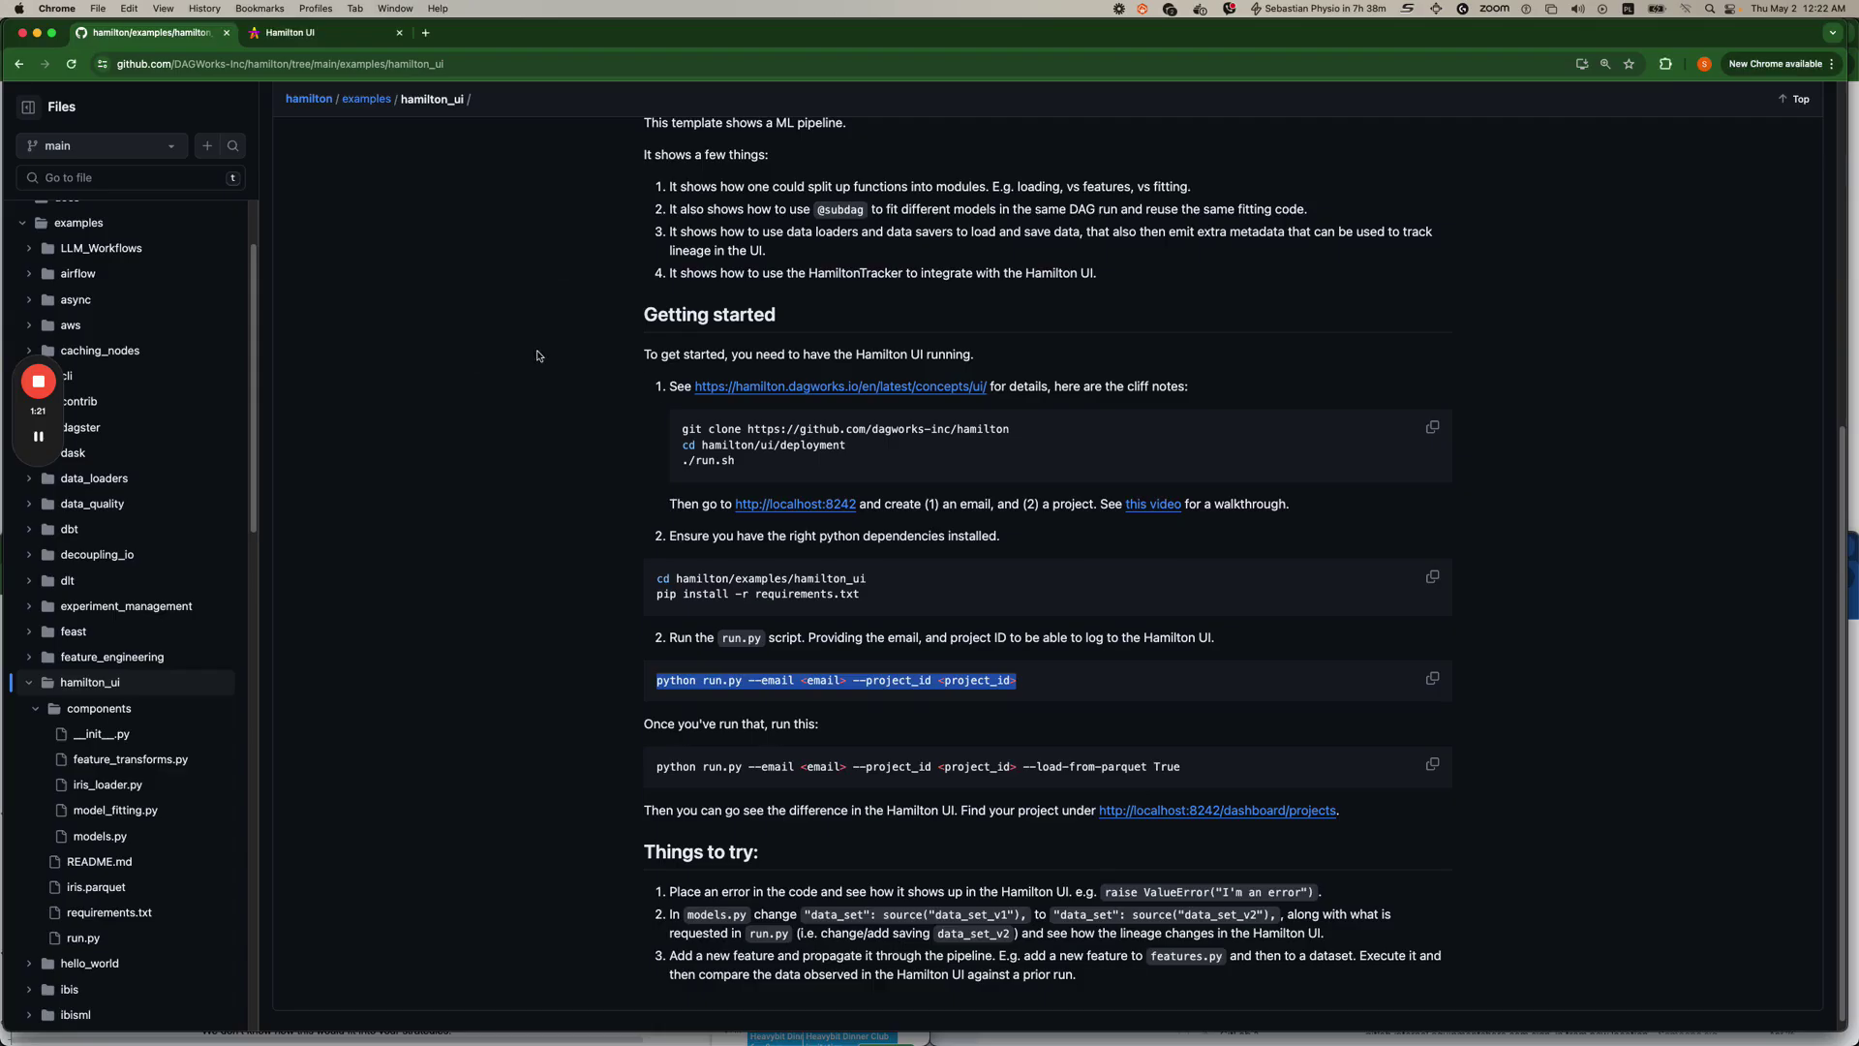
{"action": "left_click", "coordinate": [312, 35]}
{"action": "left_click", "coordinate": [429, 580]}
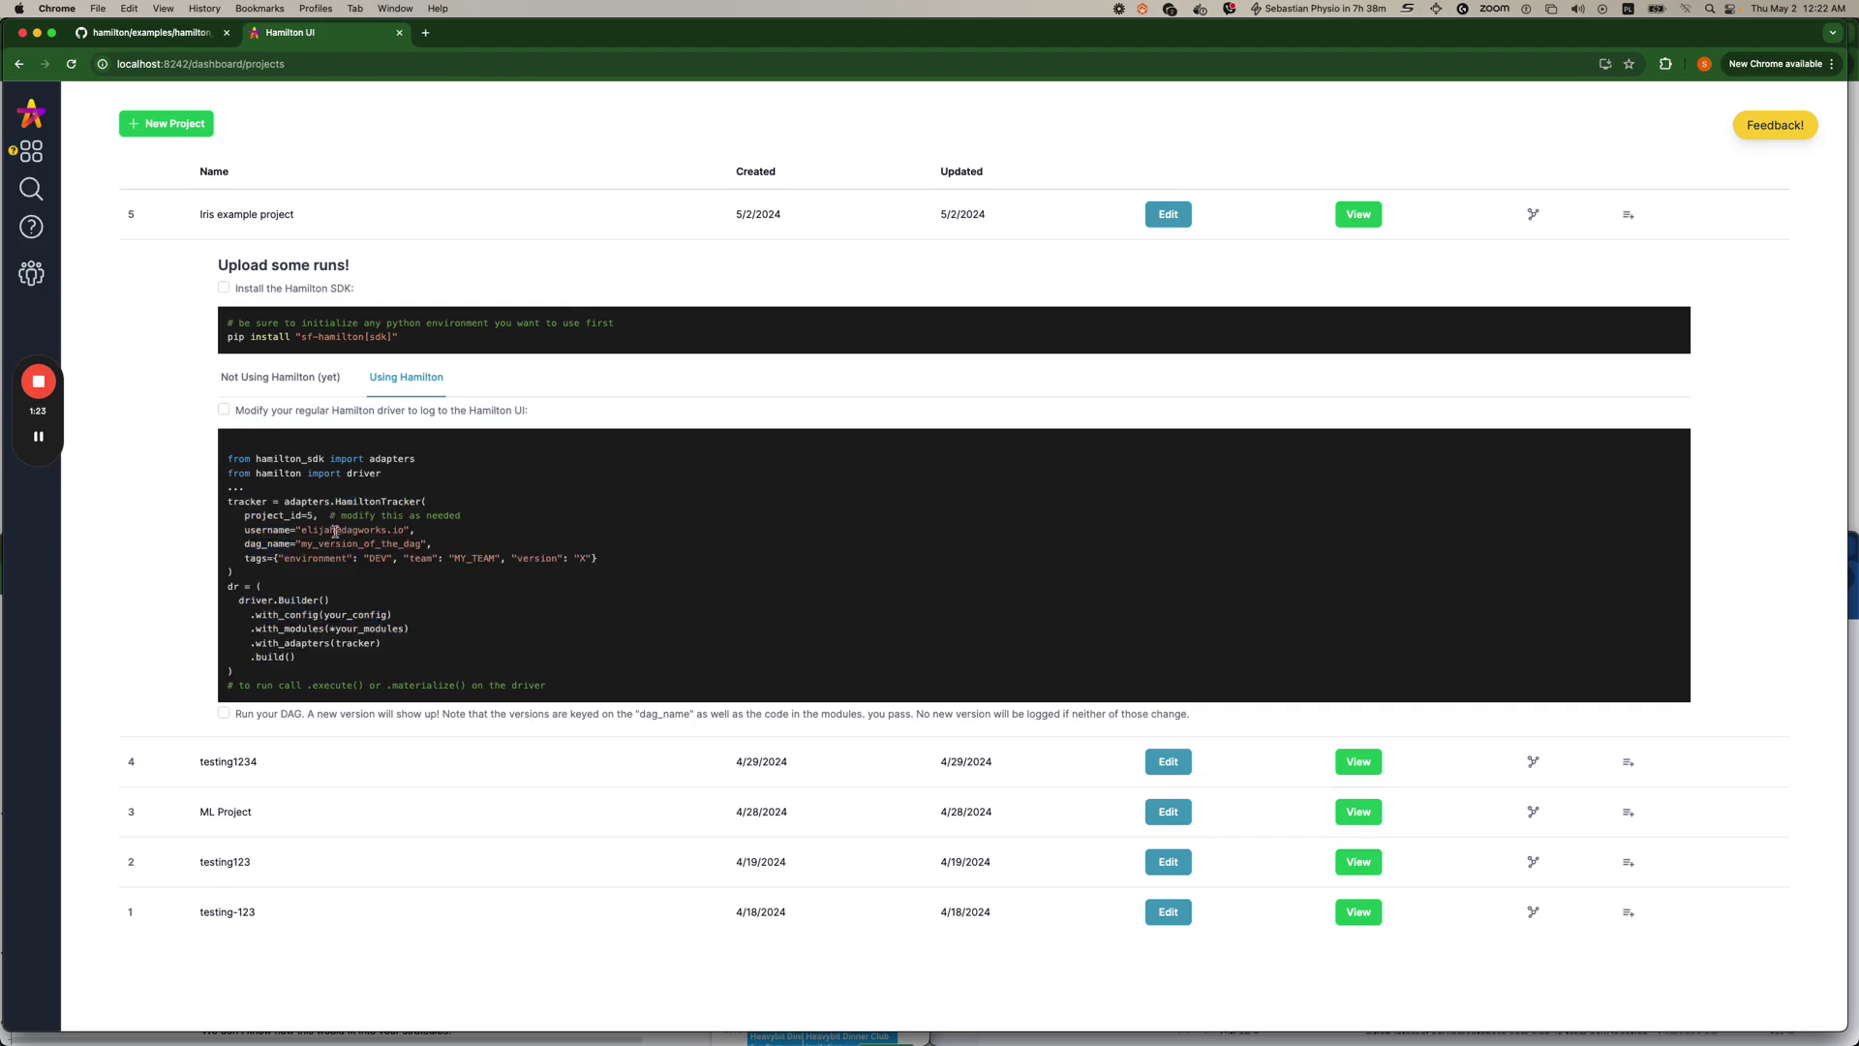
{"action": "left_click_drag", "start_coordinate": [305, 532], "coordinate": [245, 529]}
Run the prepared run.py command in the PyCharm terminal, review its output and open the captured run's results link.
{"action": "key", "text": "super+Tab"}
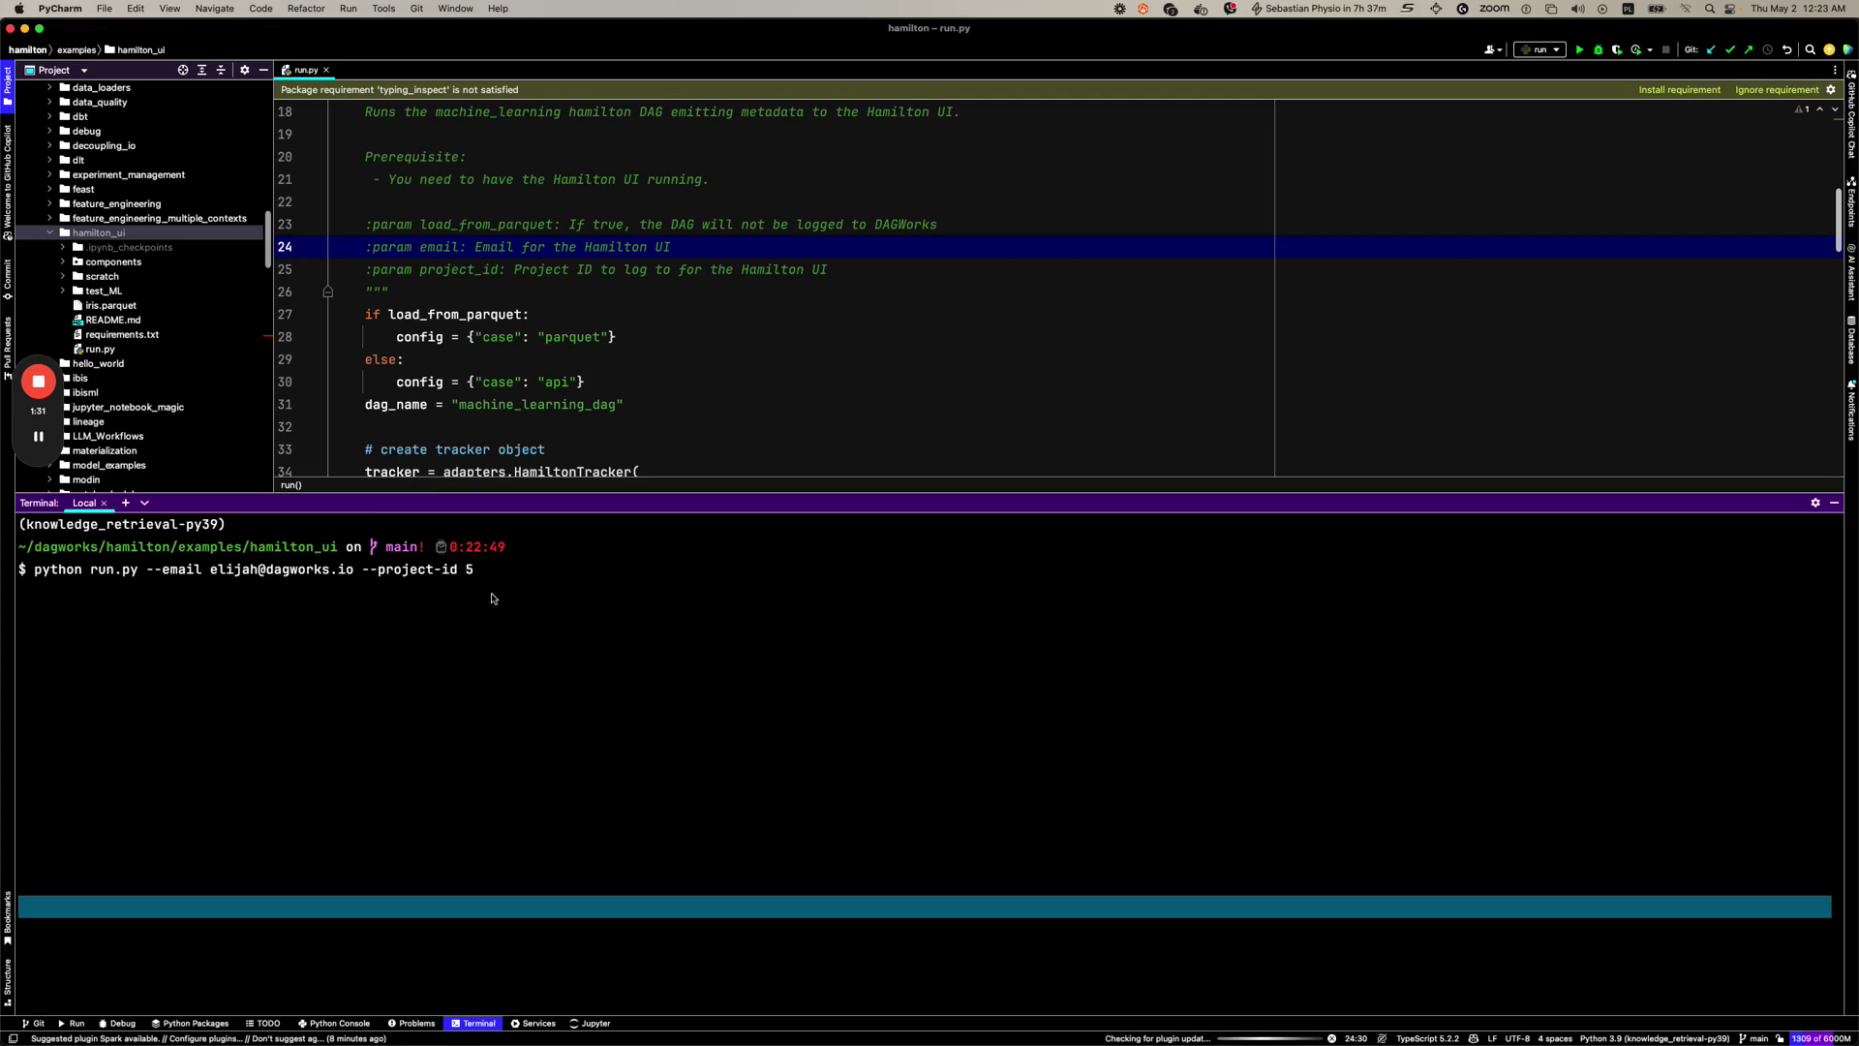
{"action": "key", "text": "Return"}
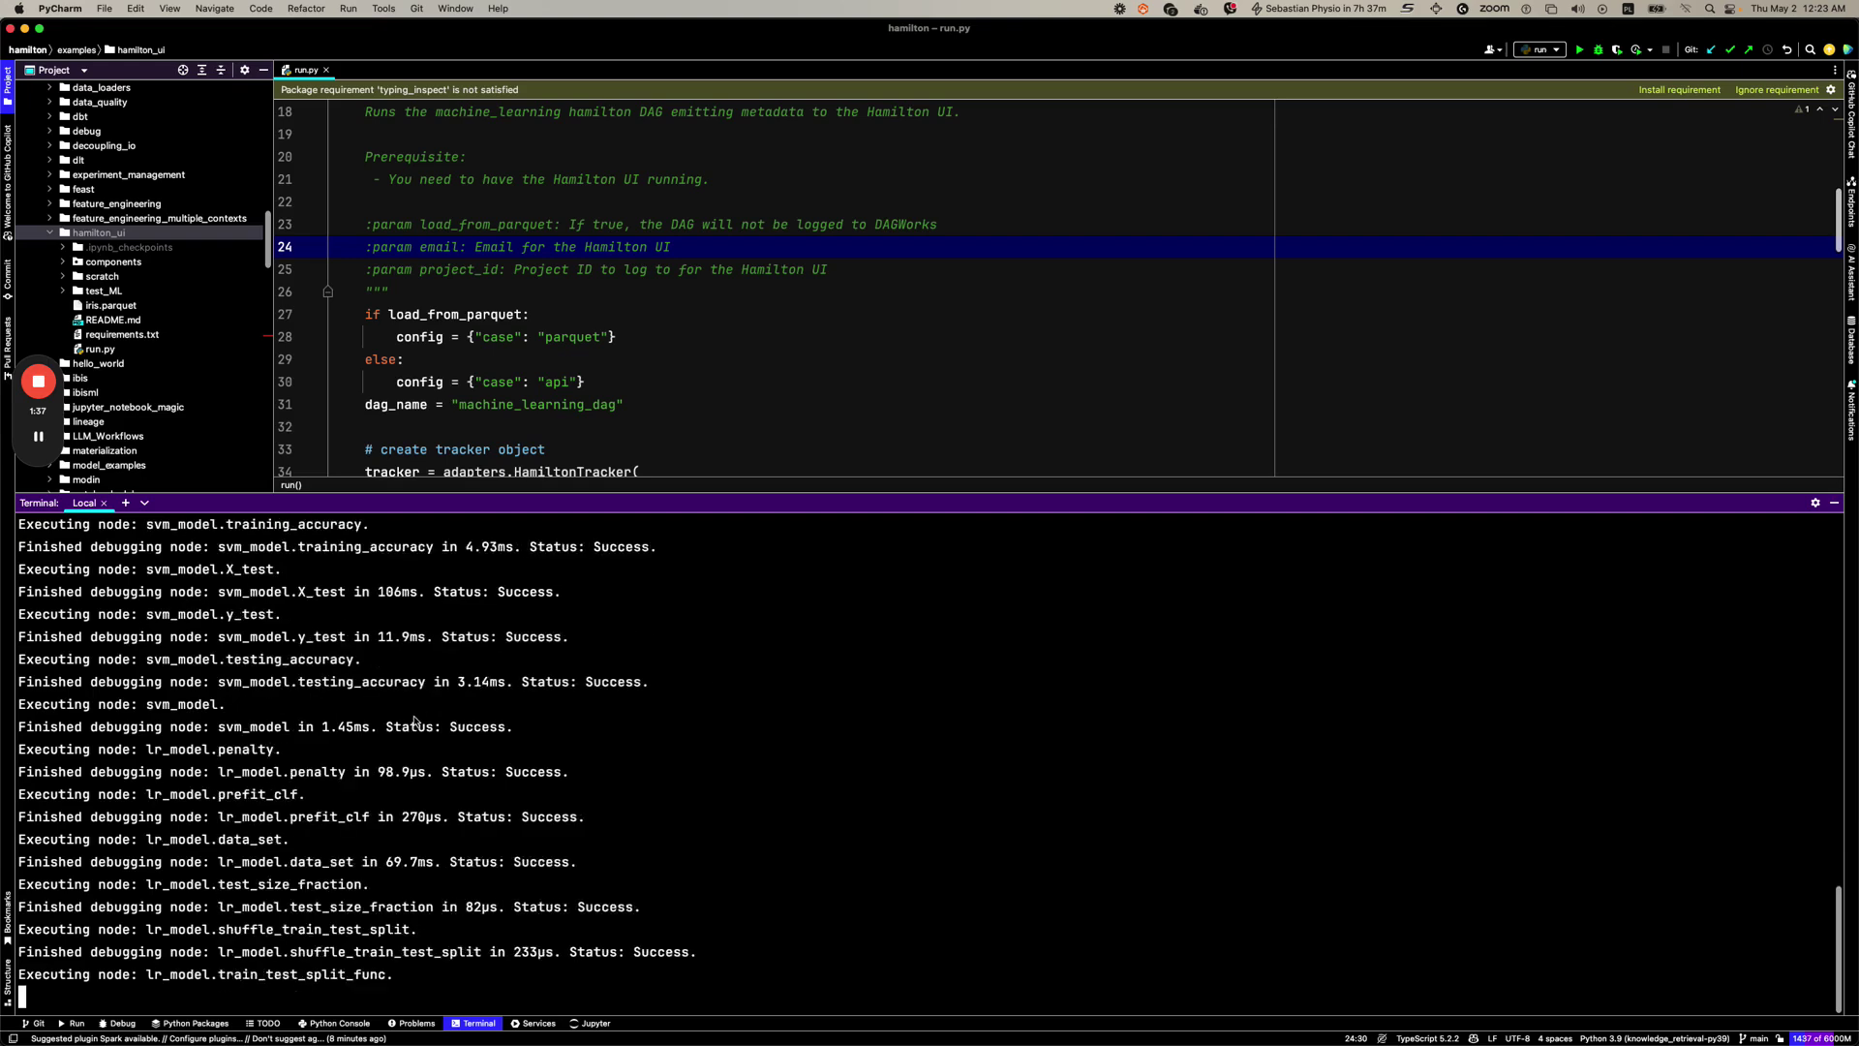
{"action": "scroll", "coordinate": [373, 601], "scroll_direction": "up", "scroll_amount": 5}
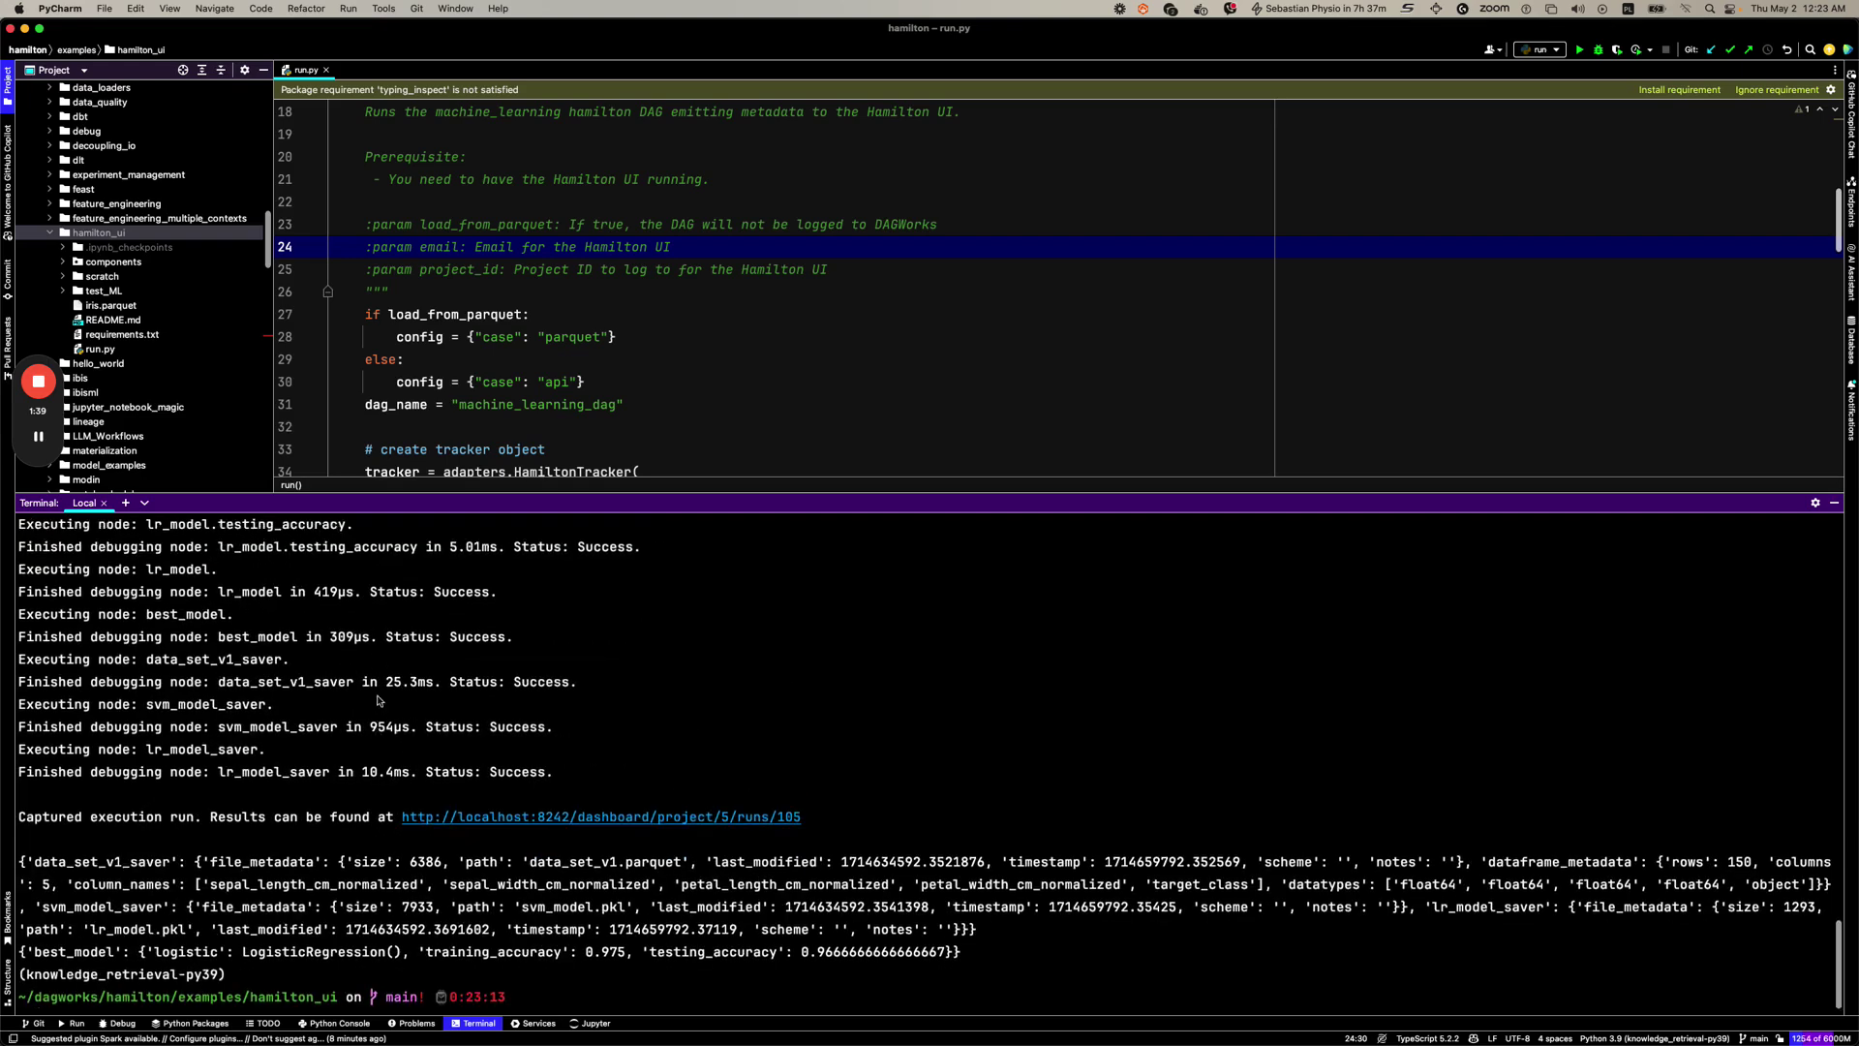
{"action": "scroll", "coordinate": [373, 704], "scroll_direction": "down", "scroll_amount": 5}
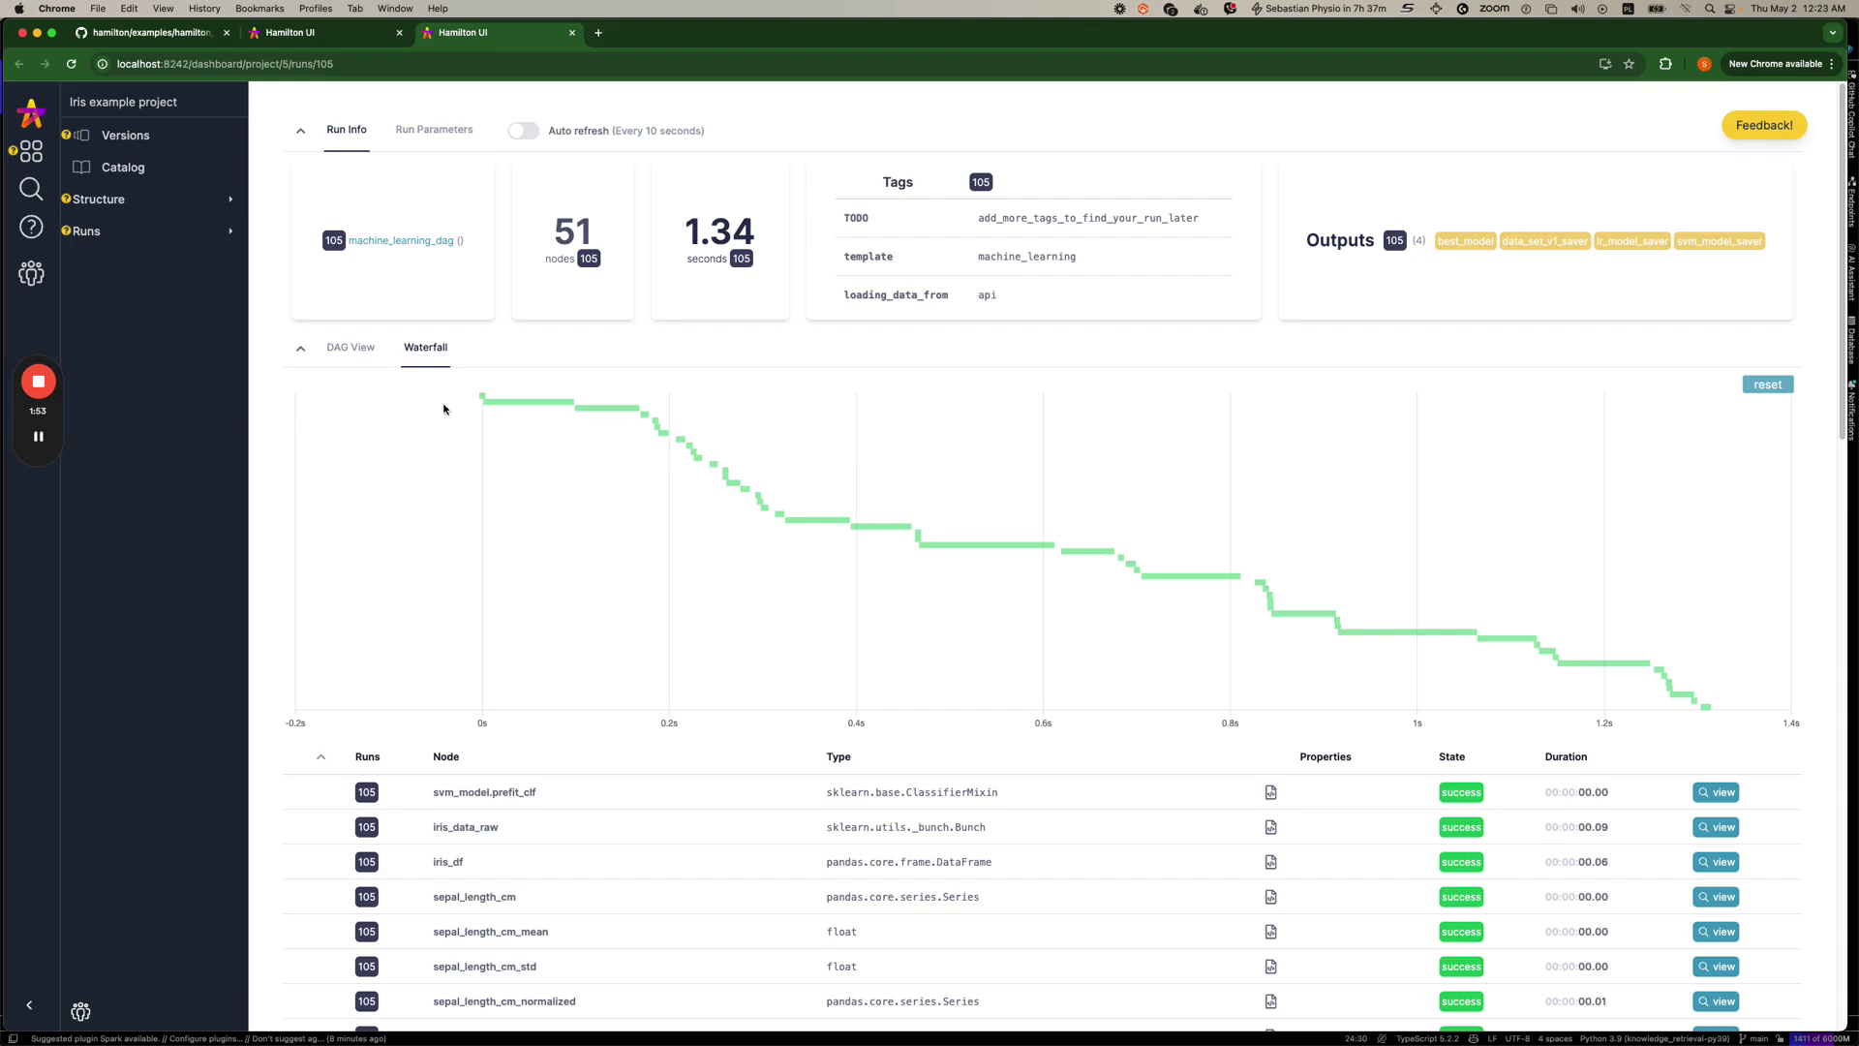
Show the run as a DAG and examine the nodes around data_set_v1 and data_set_v2.
{"action": "left_click", "coordinate": [362, 350]}
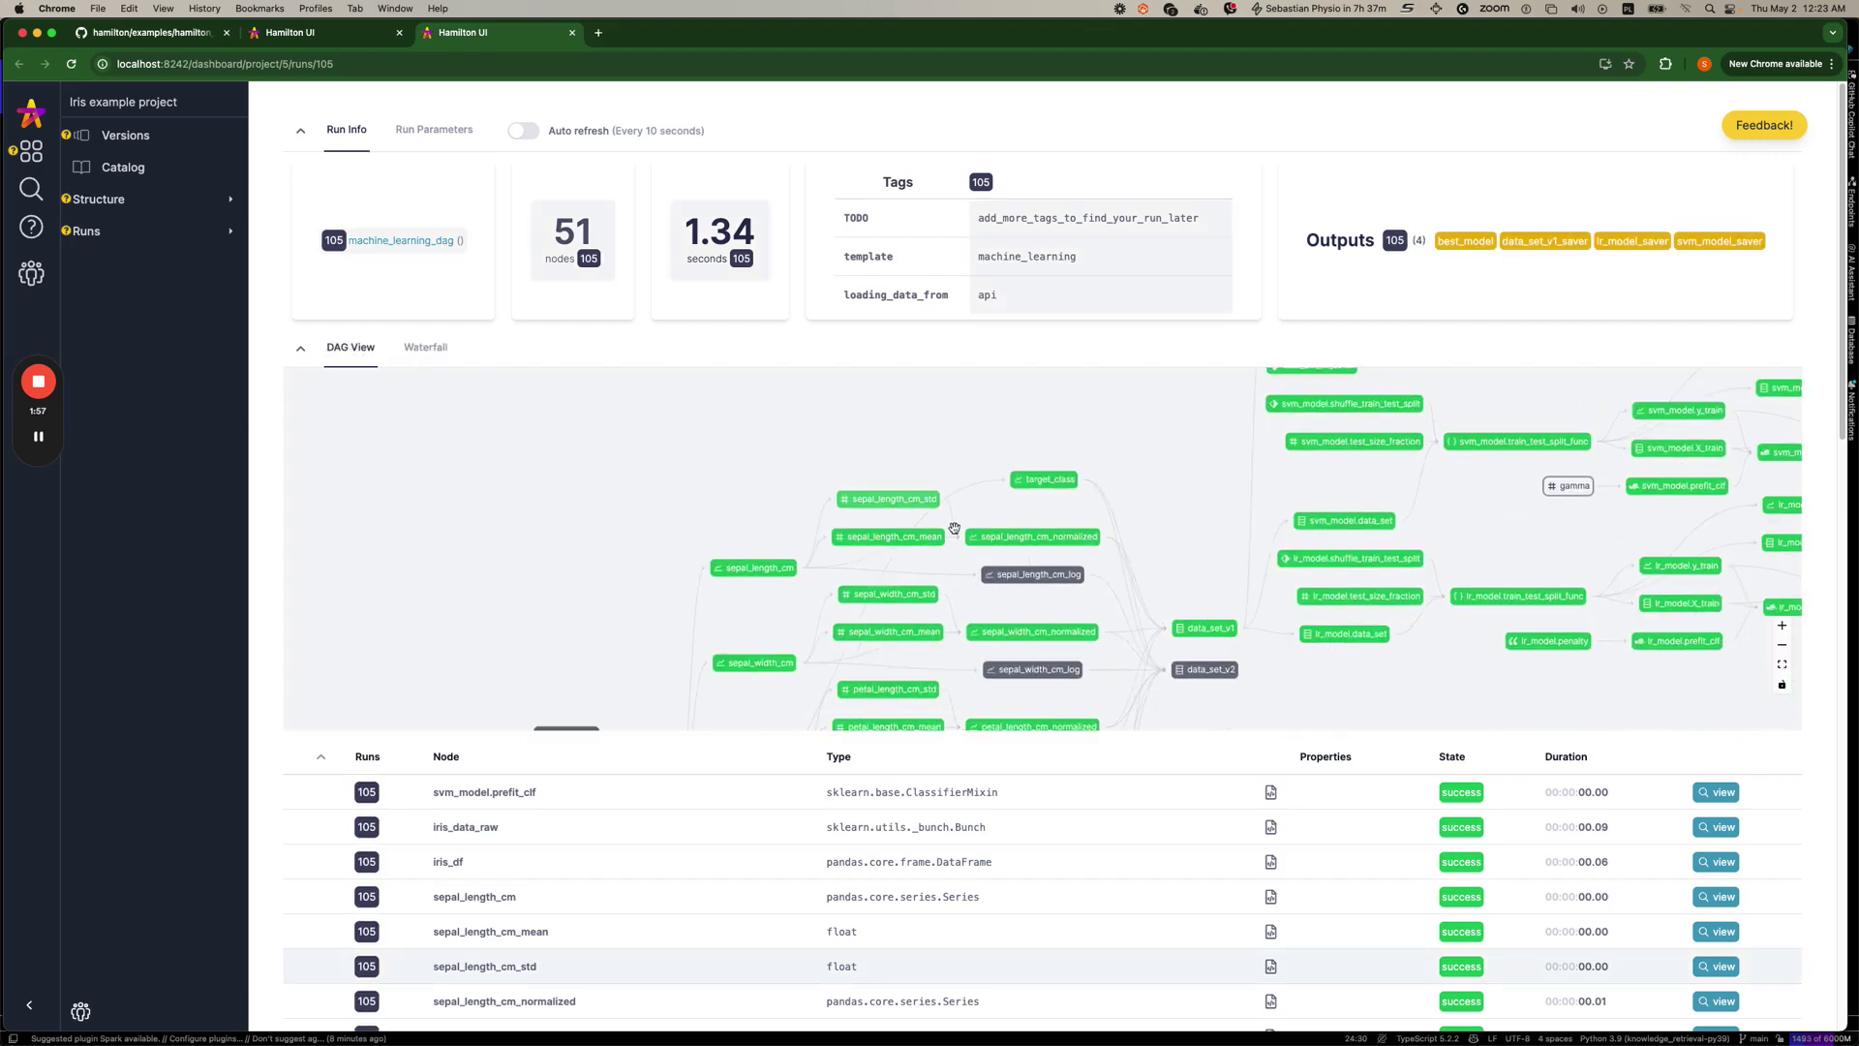
{"action": "scroll", "coordinate": [812, 508], "scroll_direction": "down", "scroll_amount": 5}
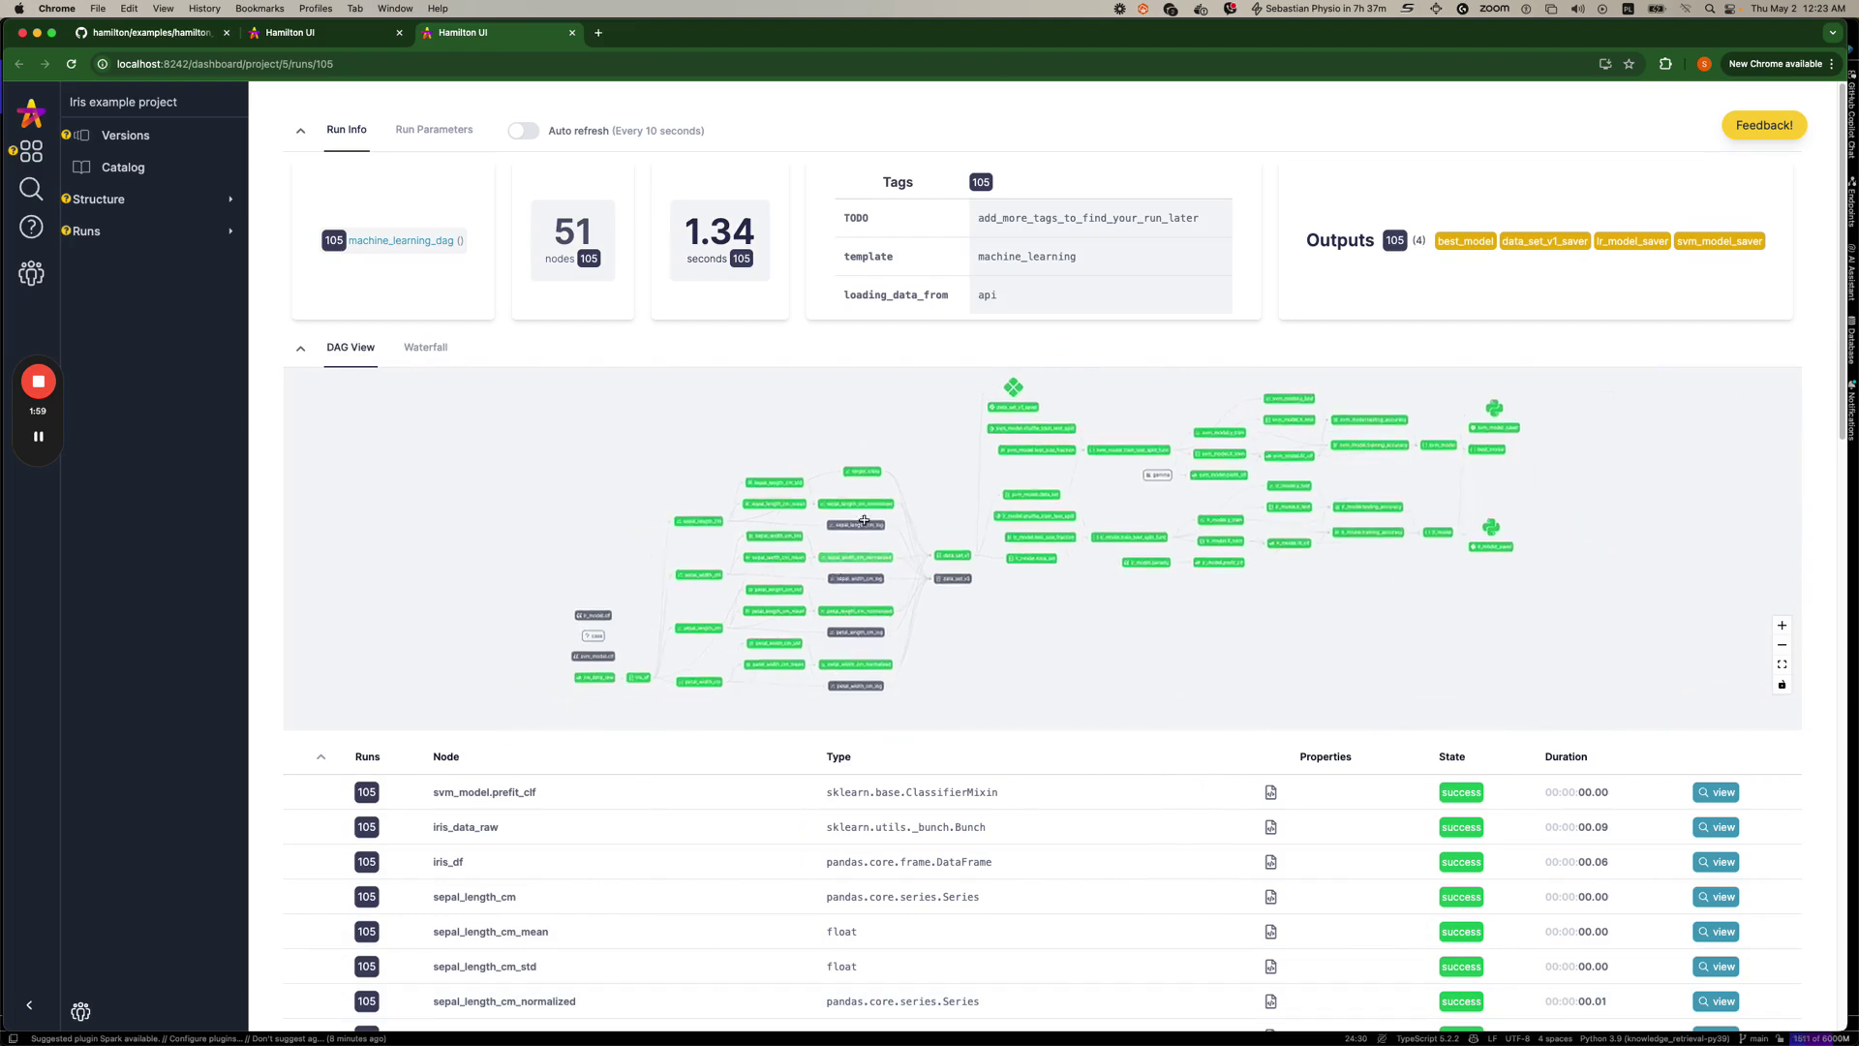
{"action": "scroll", "coordinate": [984, 559], "scroll_direction": "up", "scroll_amount": 3}
{"action": "scroll", "coordinate": [984, 560], "scroll_direction": "right", "scroll_amount": 3}
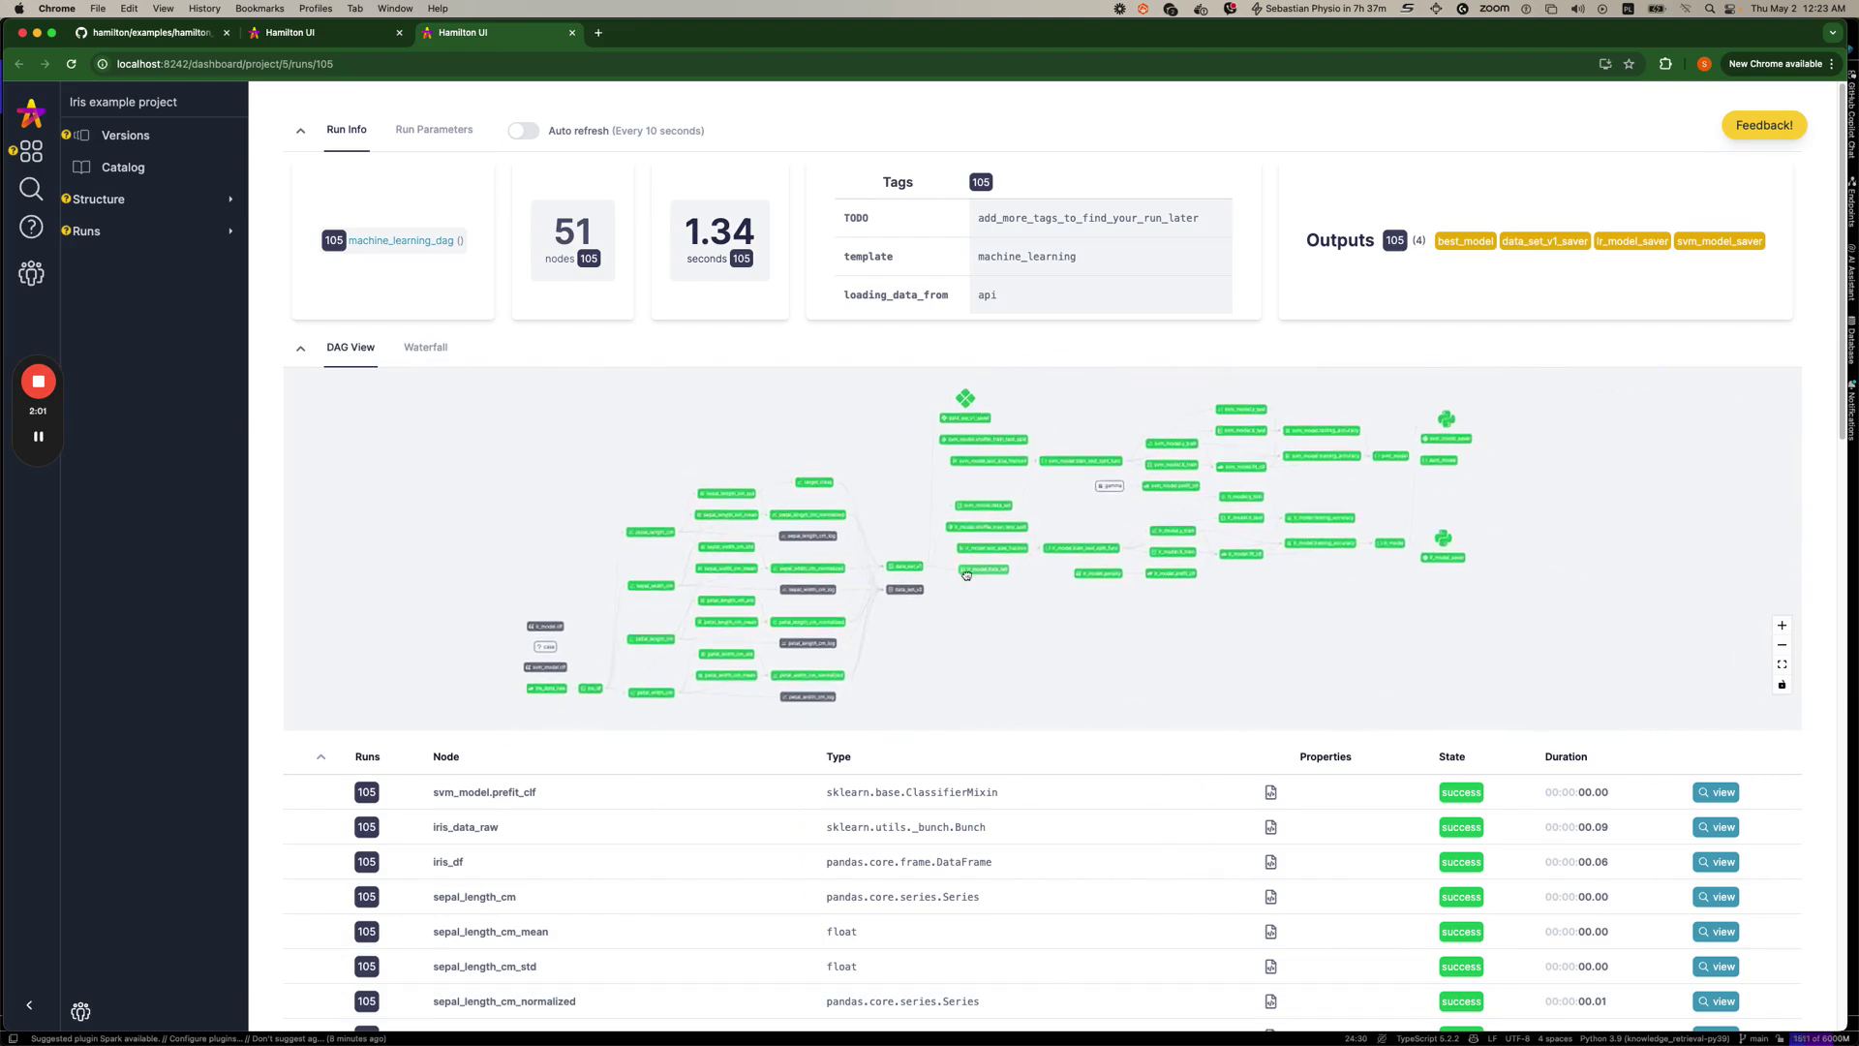
{"action": "scroll", "coordinate": [874, 567], "scroll_direction": "up", "scroll_amount": 5}
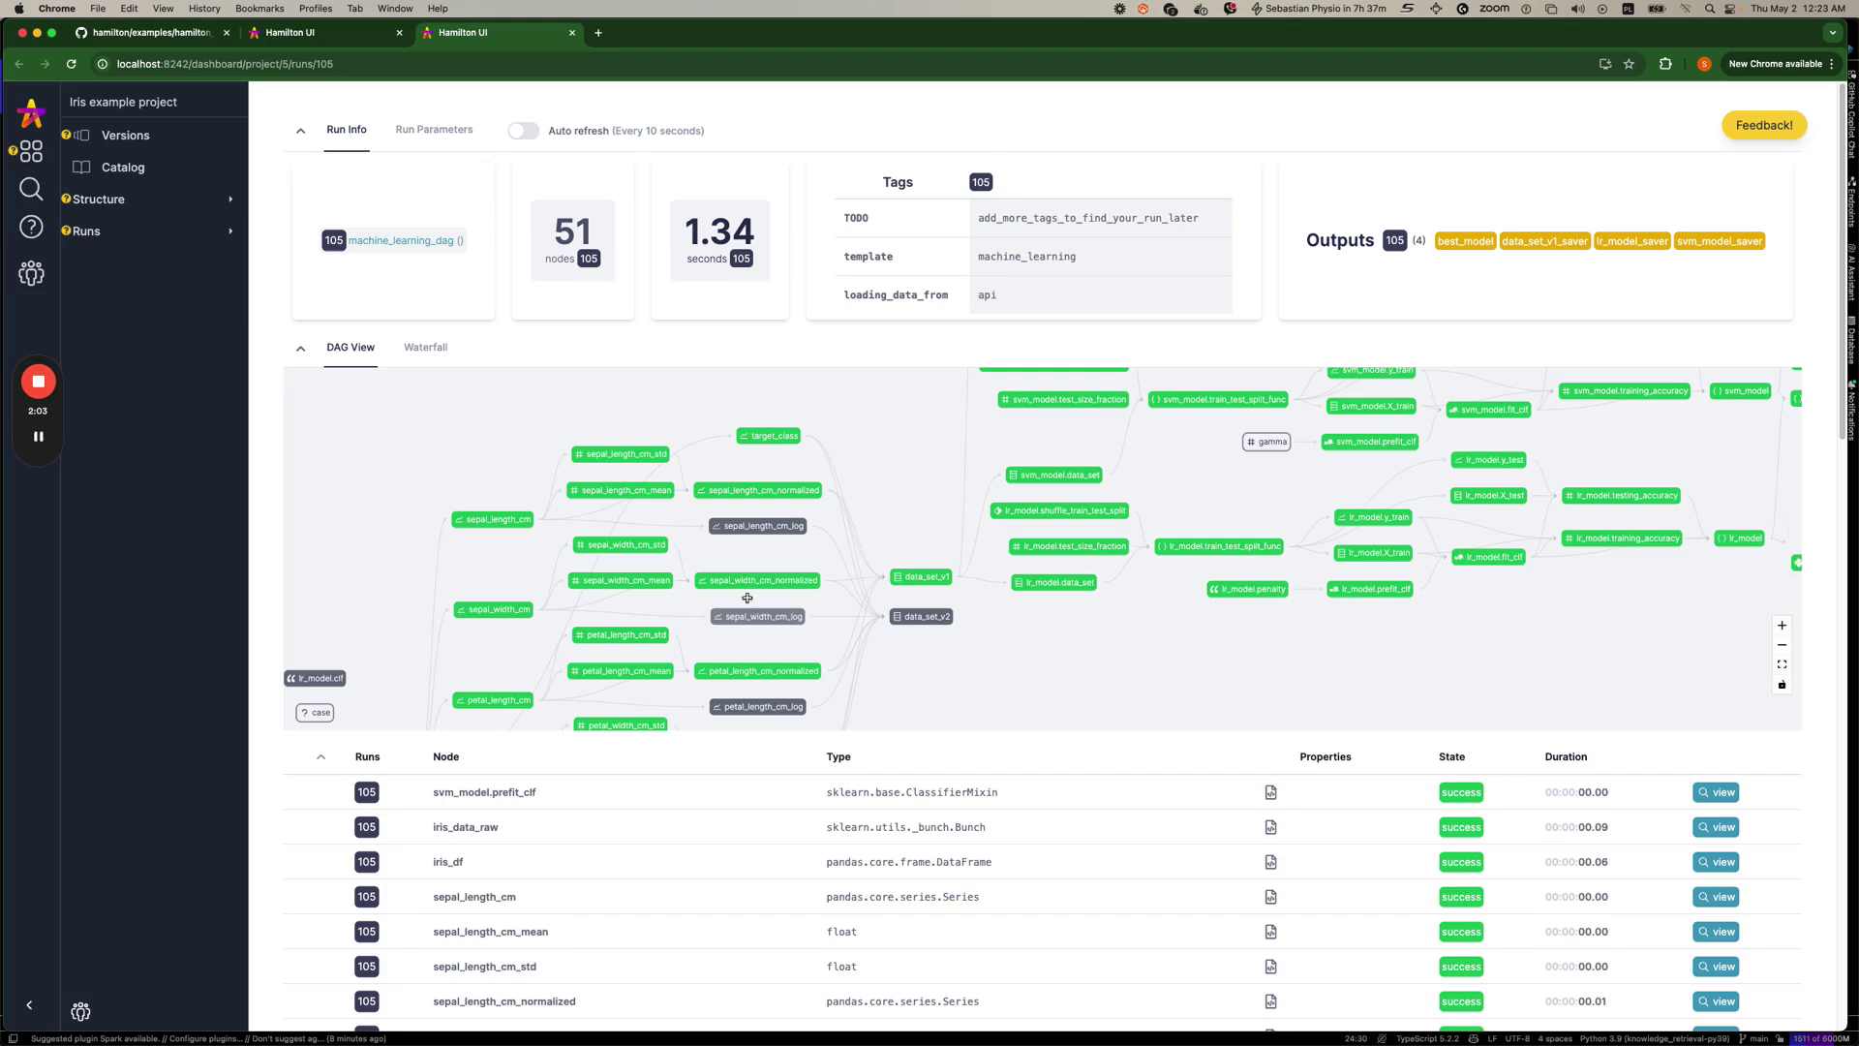
{"action": "scroll", "coordinate": [802, 591], "scroll_direction": "up", "scroll_amount": 5}
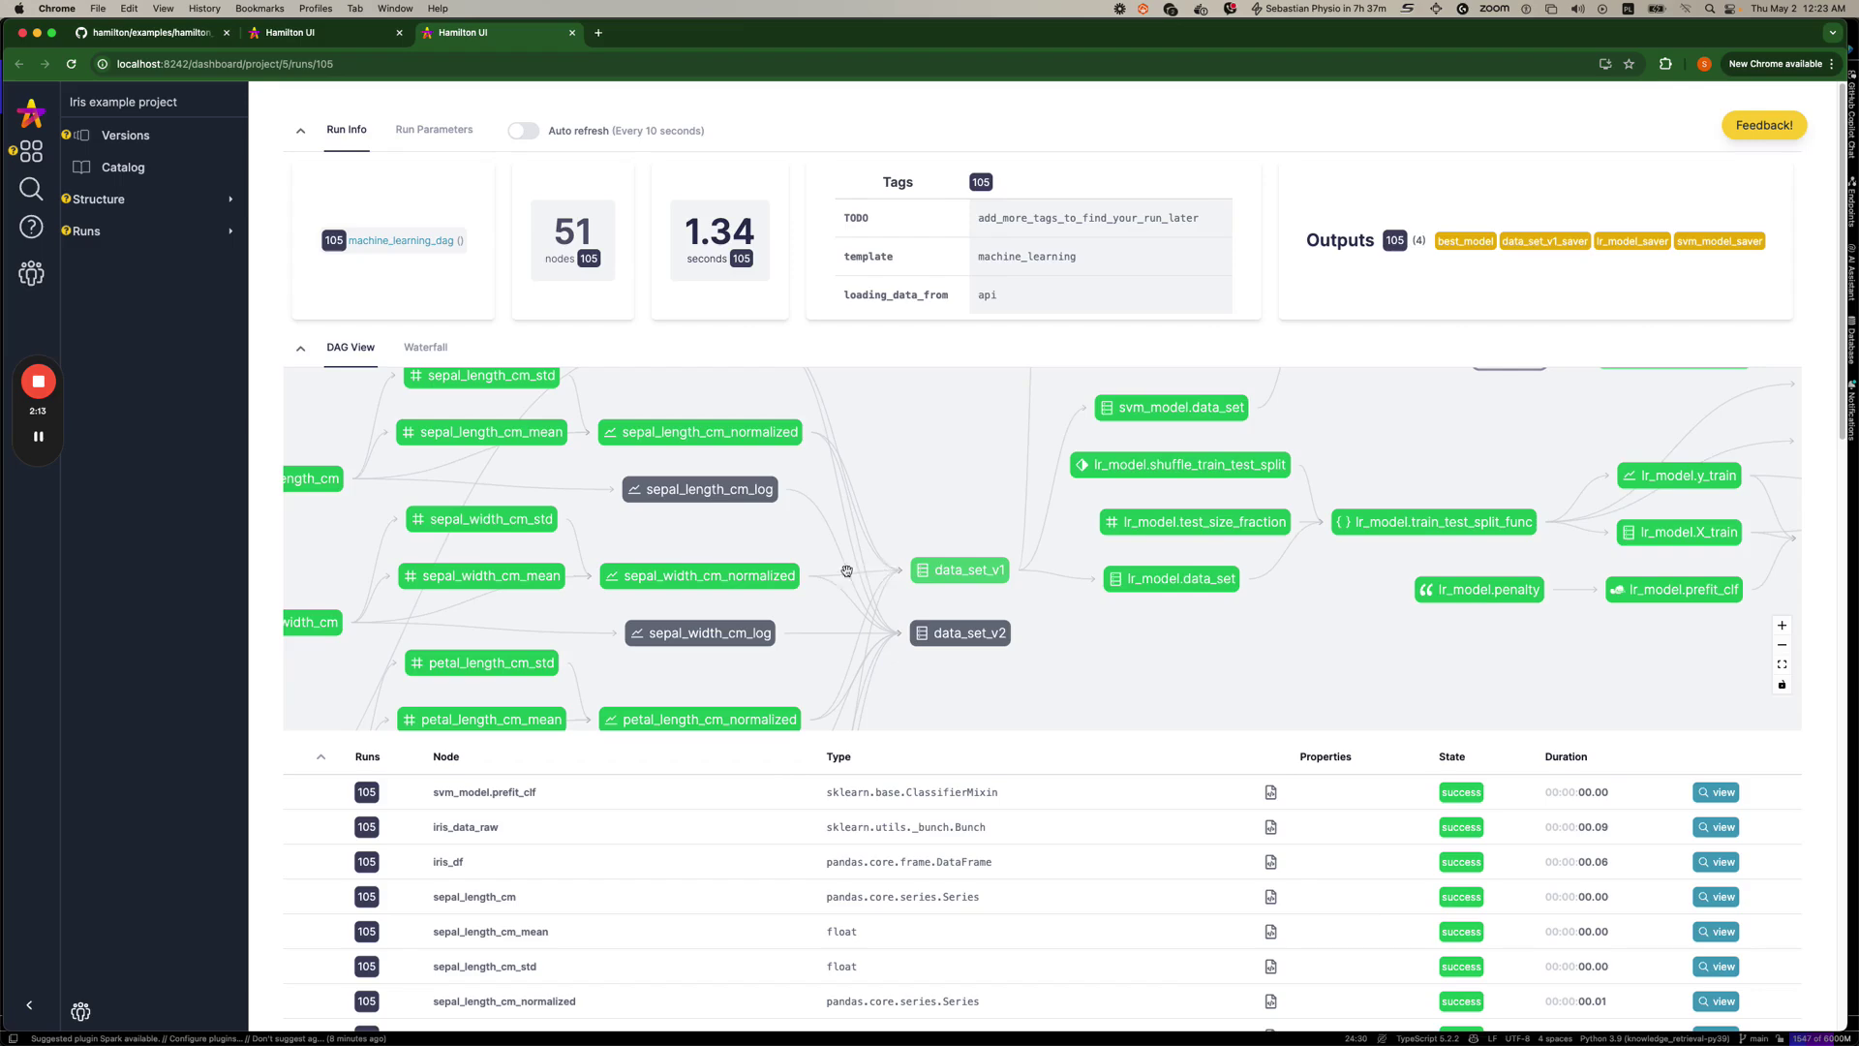
Open the data_set_v1 node from the run's node list and check its output summary and errors.
{"action": "scroll", "coordinate": [995, 585], "scroll_direction": "down", "scroll_amount": 10}
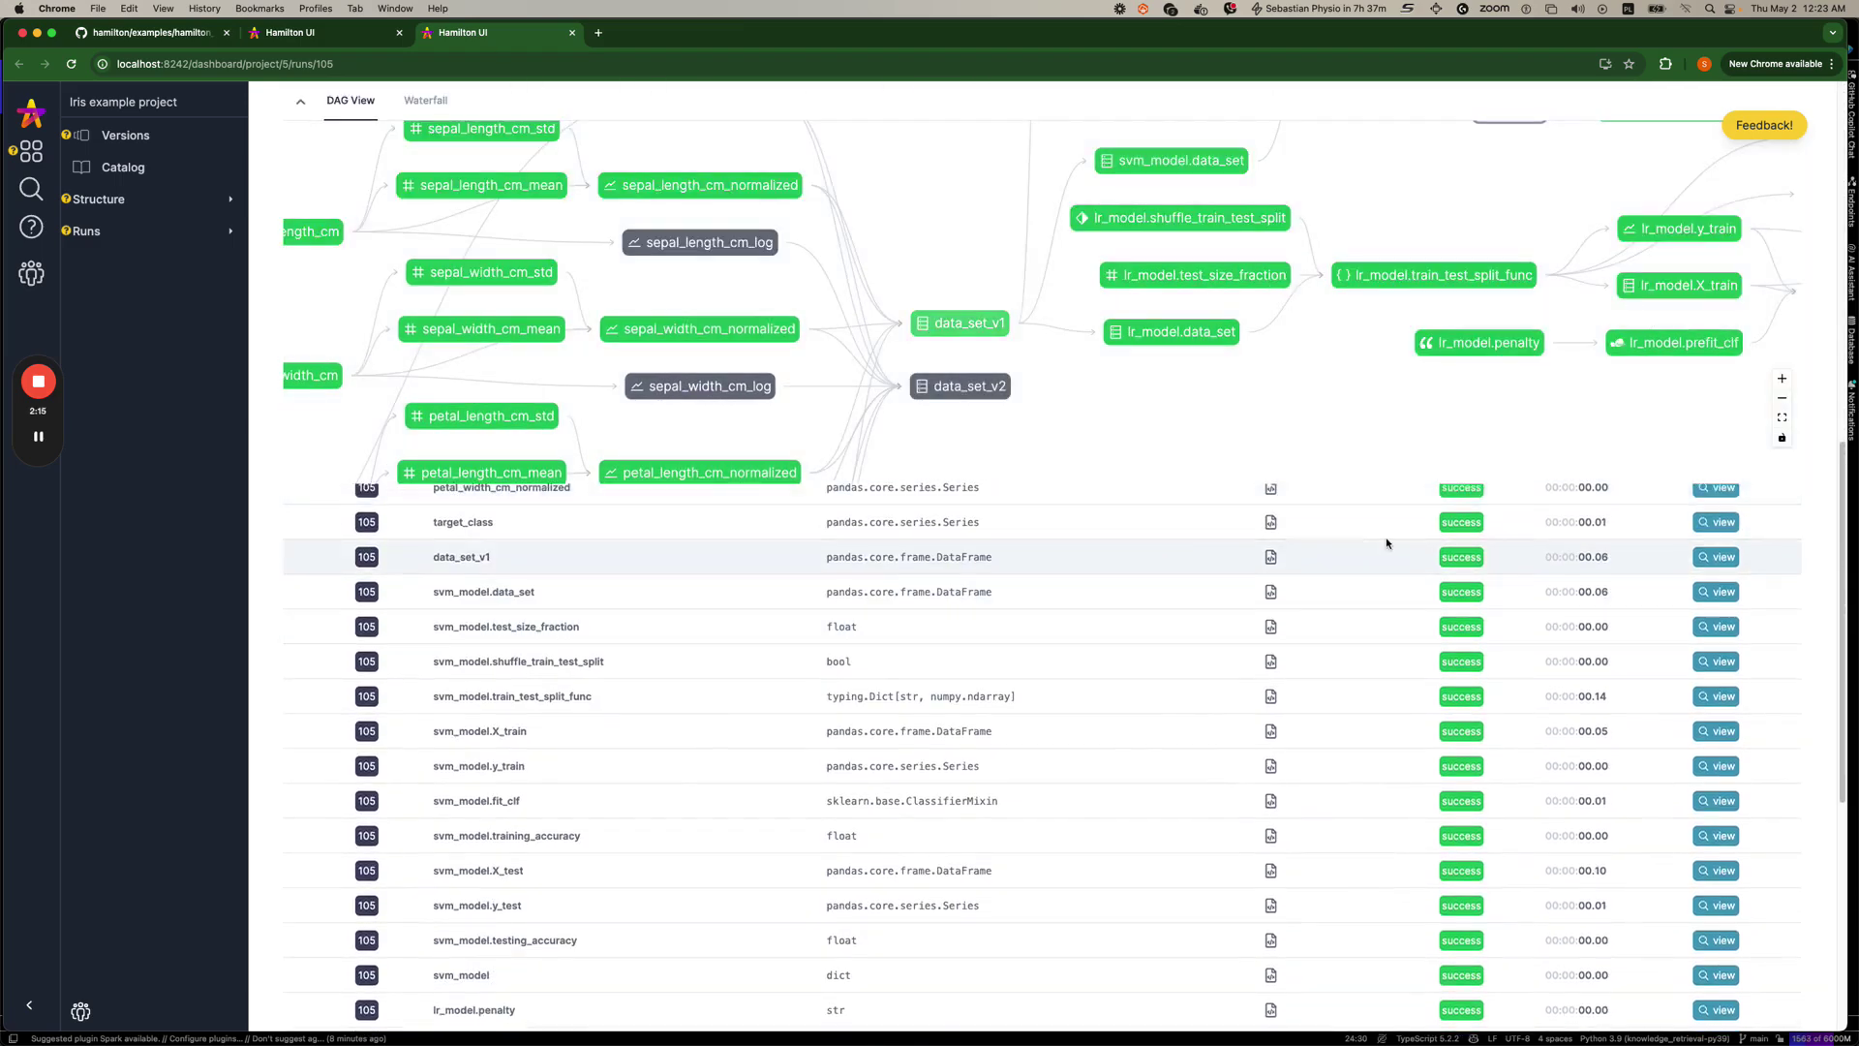
{"action": "left_click", "coordinate": [1702, 559]}
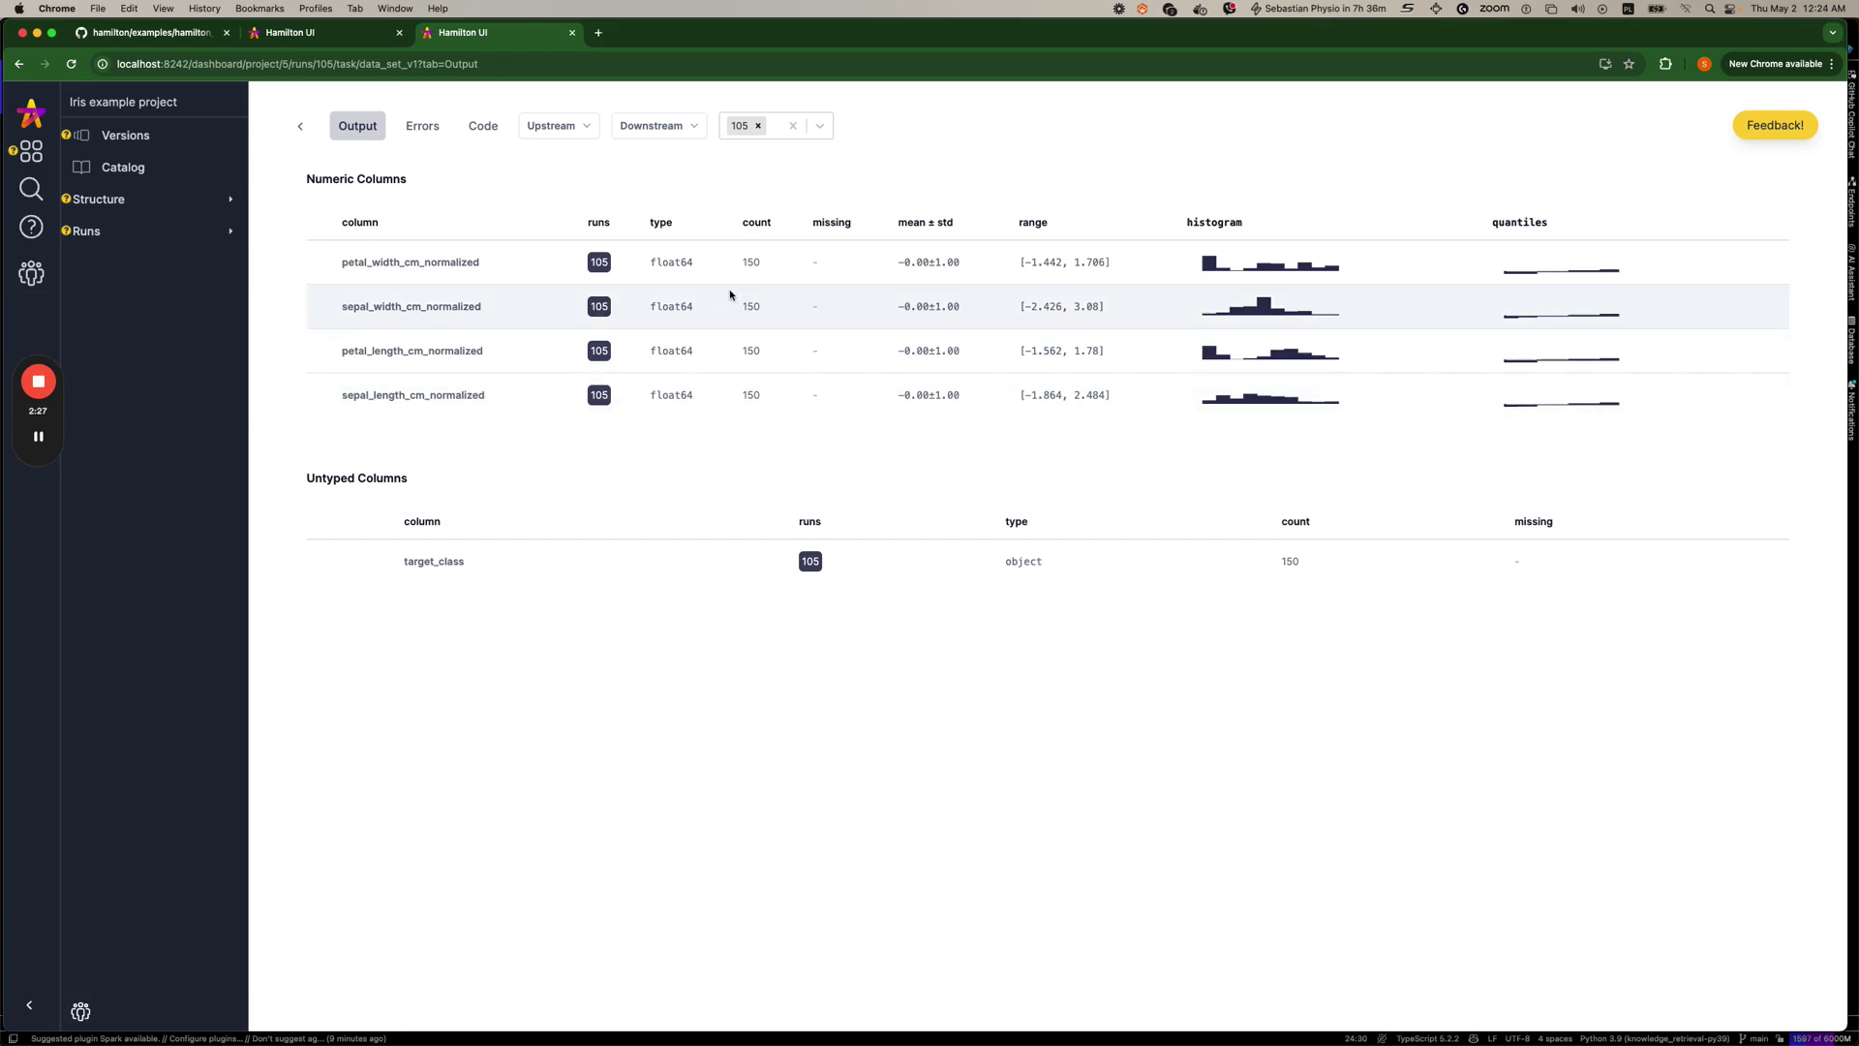
{"action": "left_click", "coordinate": [422, 128]}
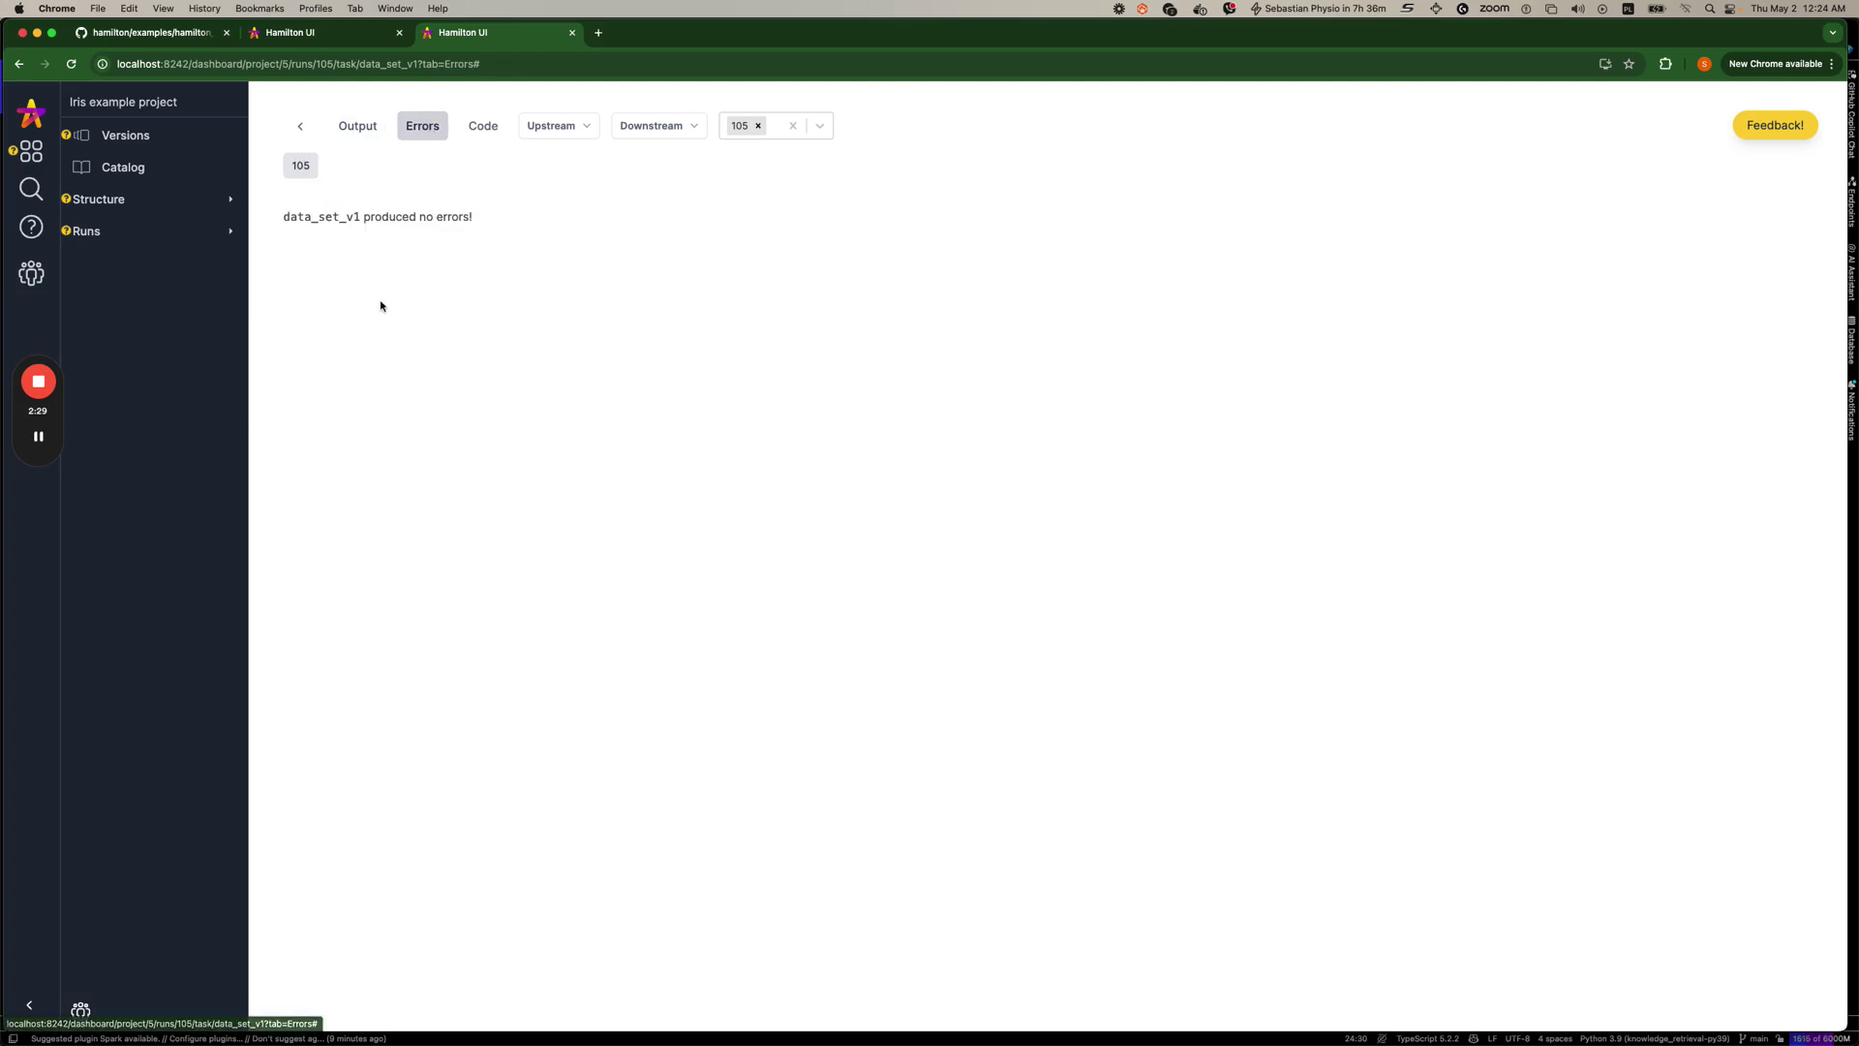
View the code of data_set_v1, highlight its function definition, and list its upstream and downstream nodes.
{"action": "left_click", "coordinate": [482, 126]}
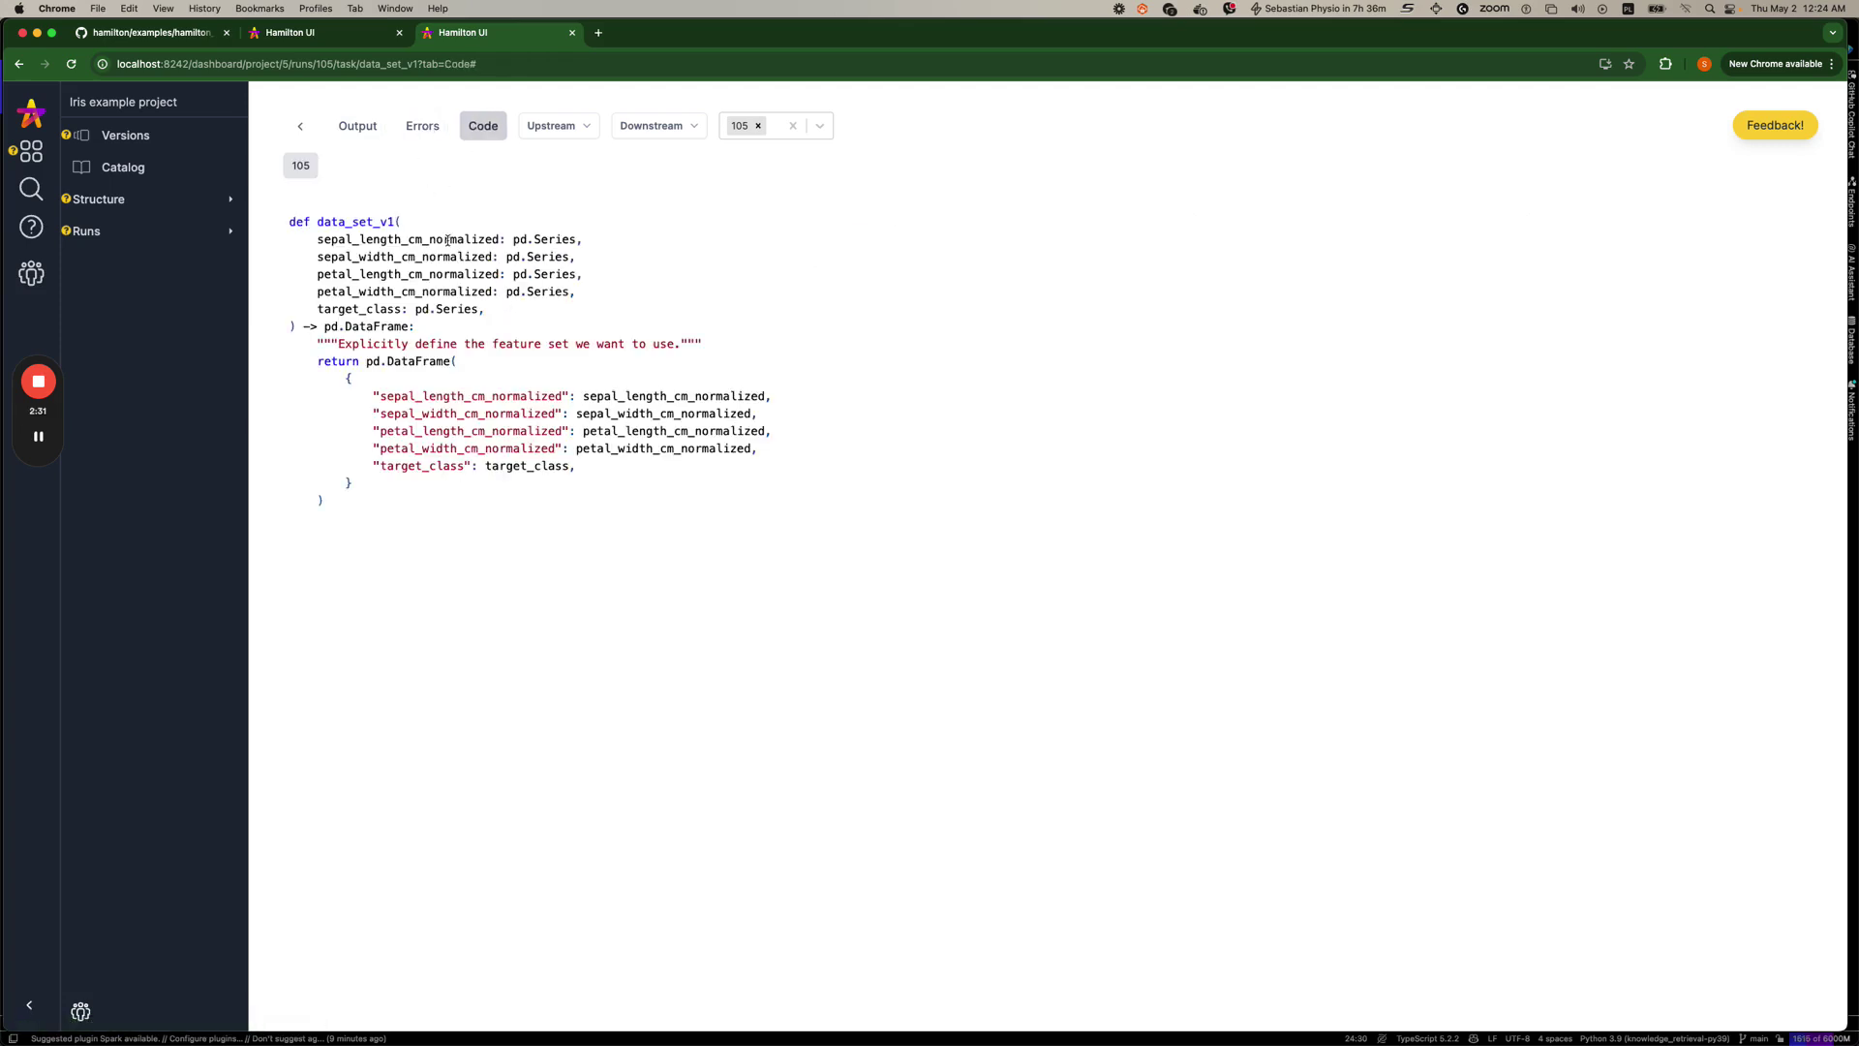
{"action": "left_click_drag", "start_coordinate": [386, 222], "coordinate": [416, 466]}
{"action": "left_click", "coordinate": [568, 220]}
{"action": "left_click", "coordinate": [575, 129]}
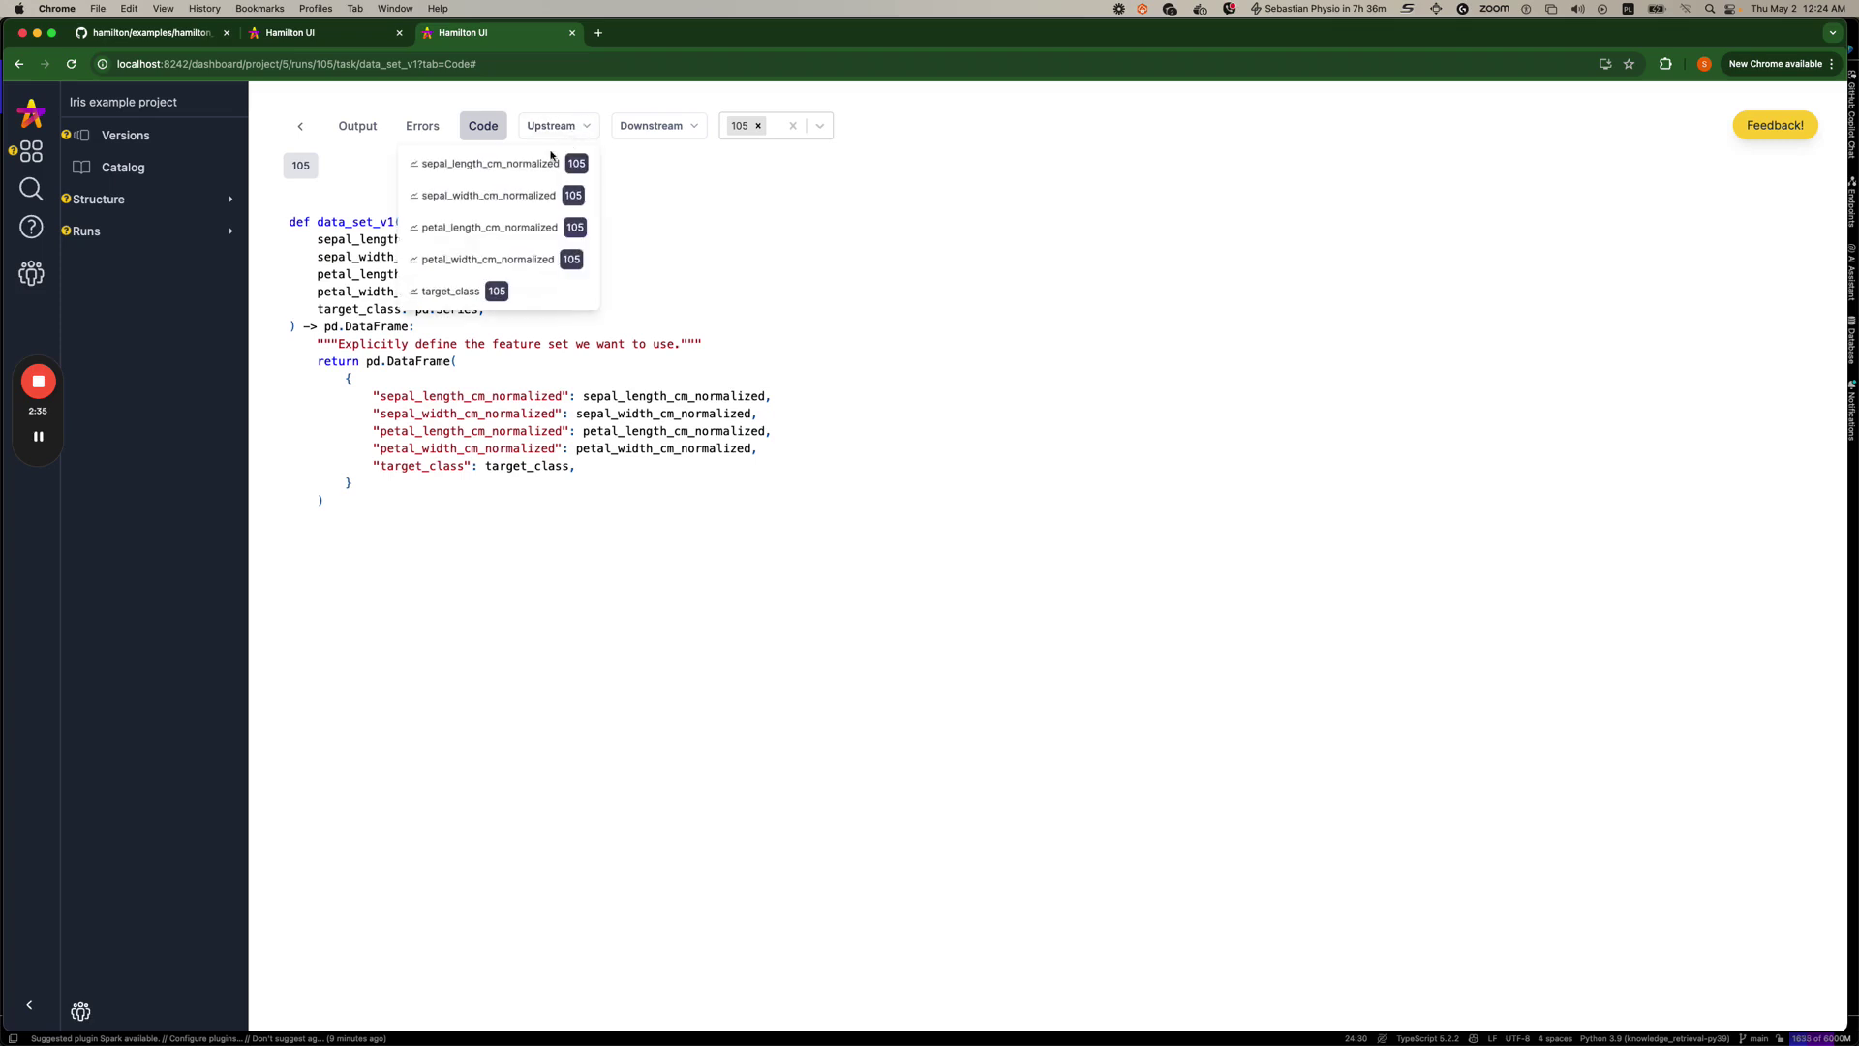
{"action": "left_click", "coordinate": [633, 136]}
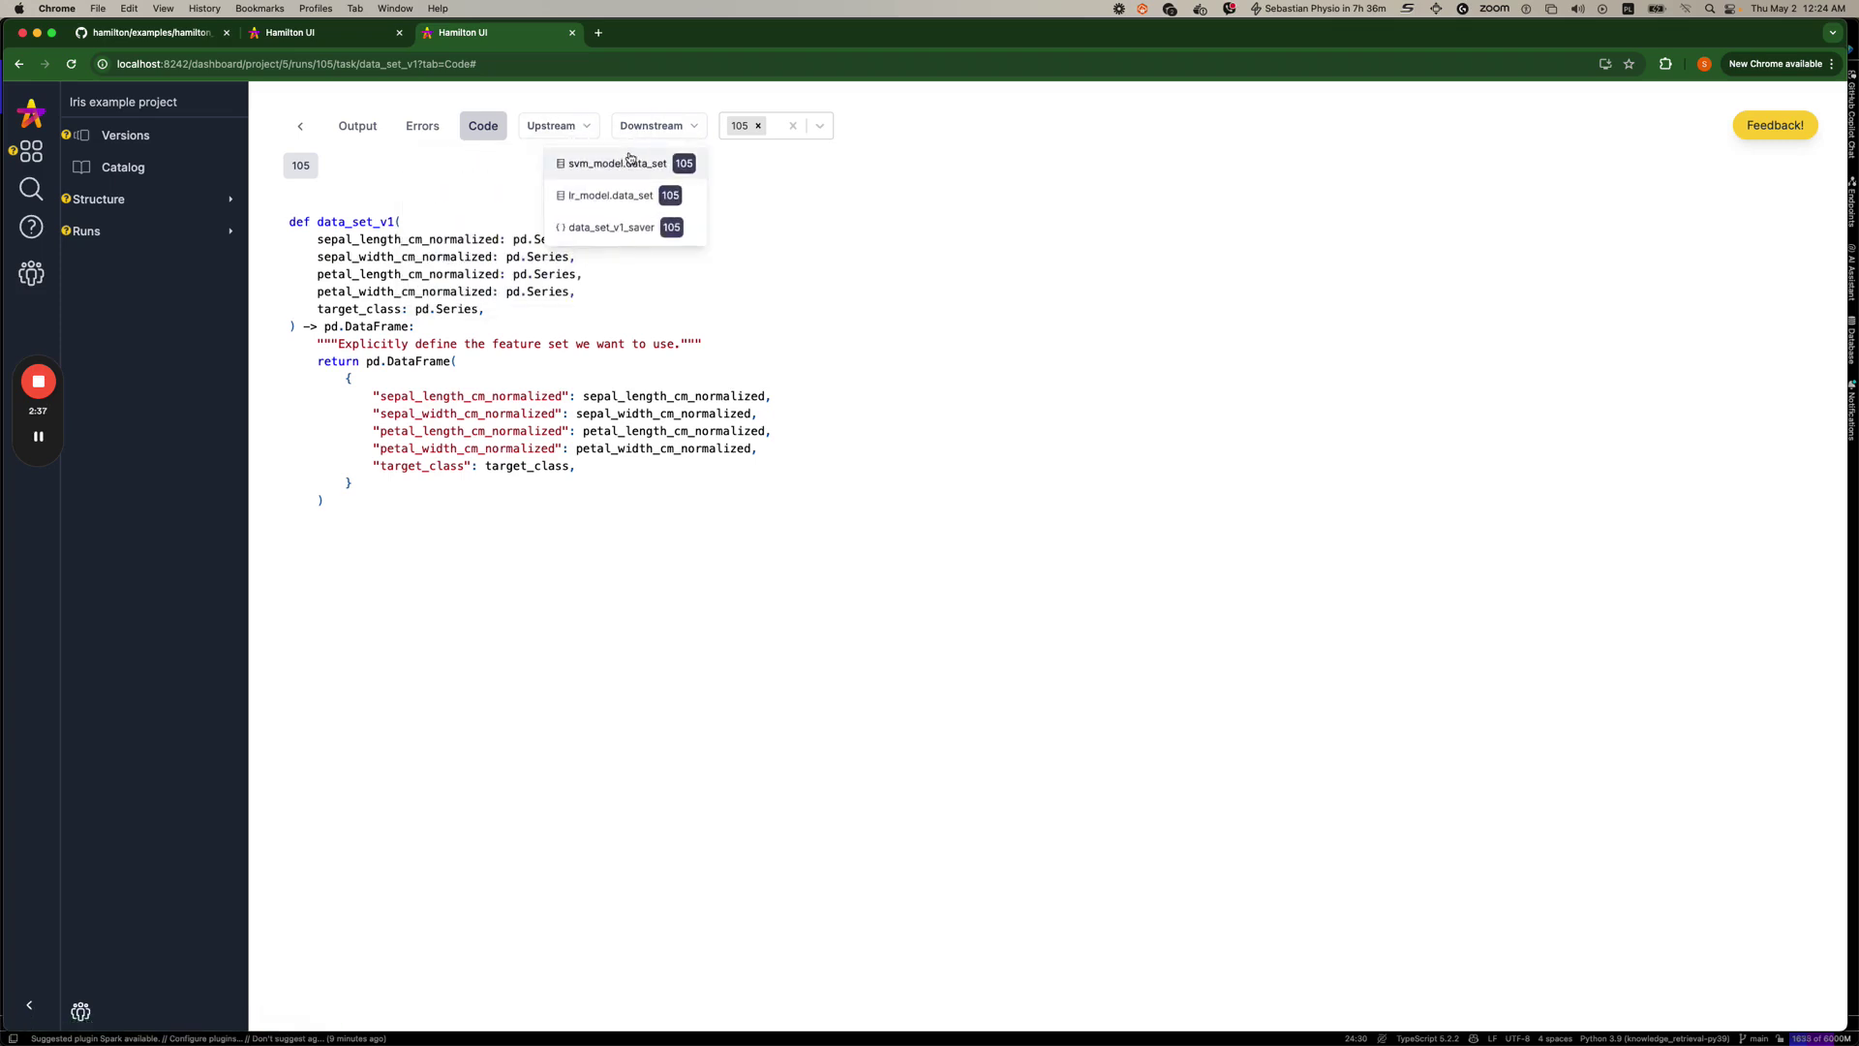
{"action": "left_click", "coordinate": [531, 123]}
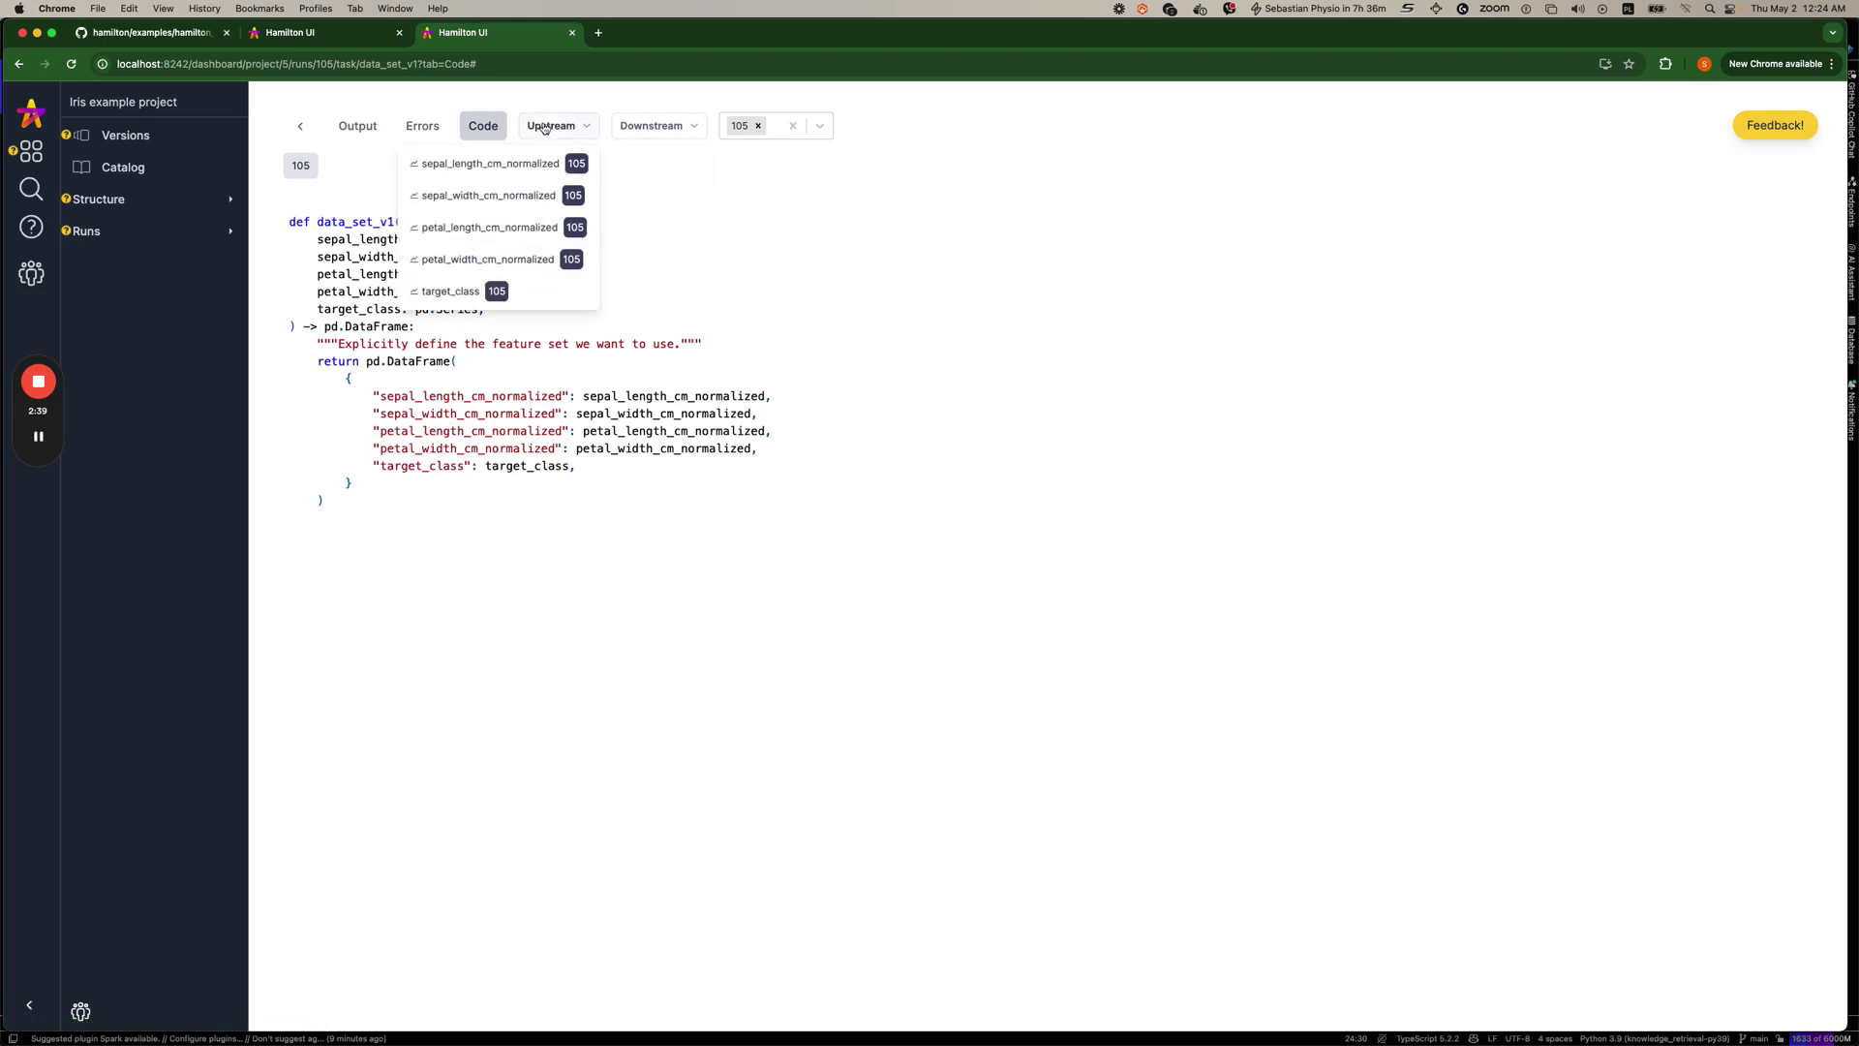
Trace data_set_v1 upstream through sepal_length_cm_normalized and sepal_length_cm, view the latter's code, and open iris_df's output.
{"action": "left_click", "coordinate": [490, 164]}
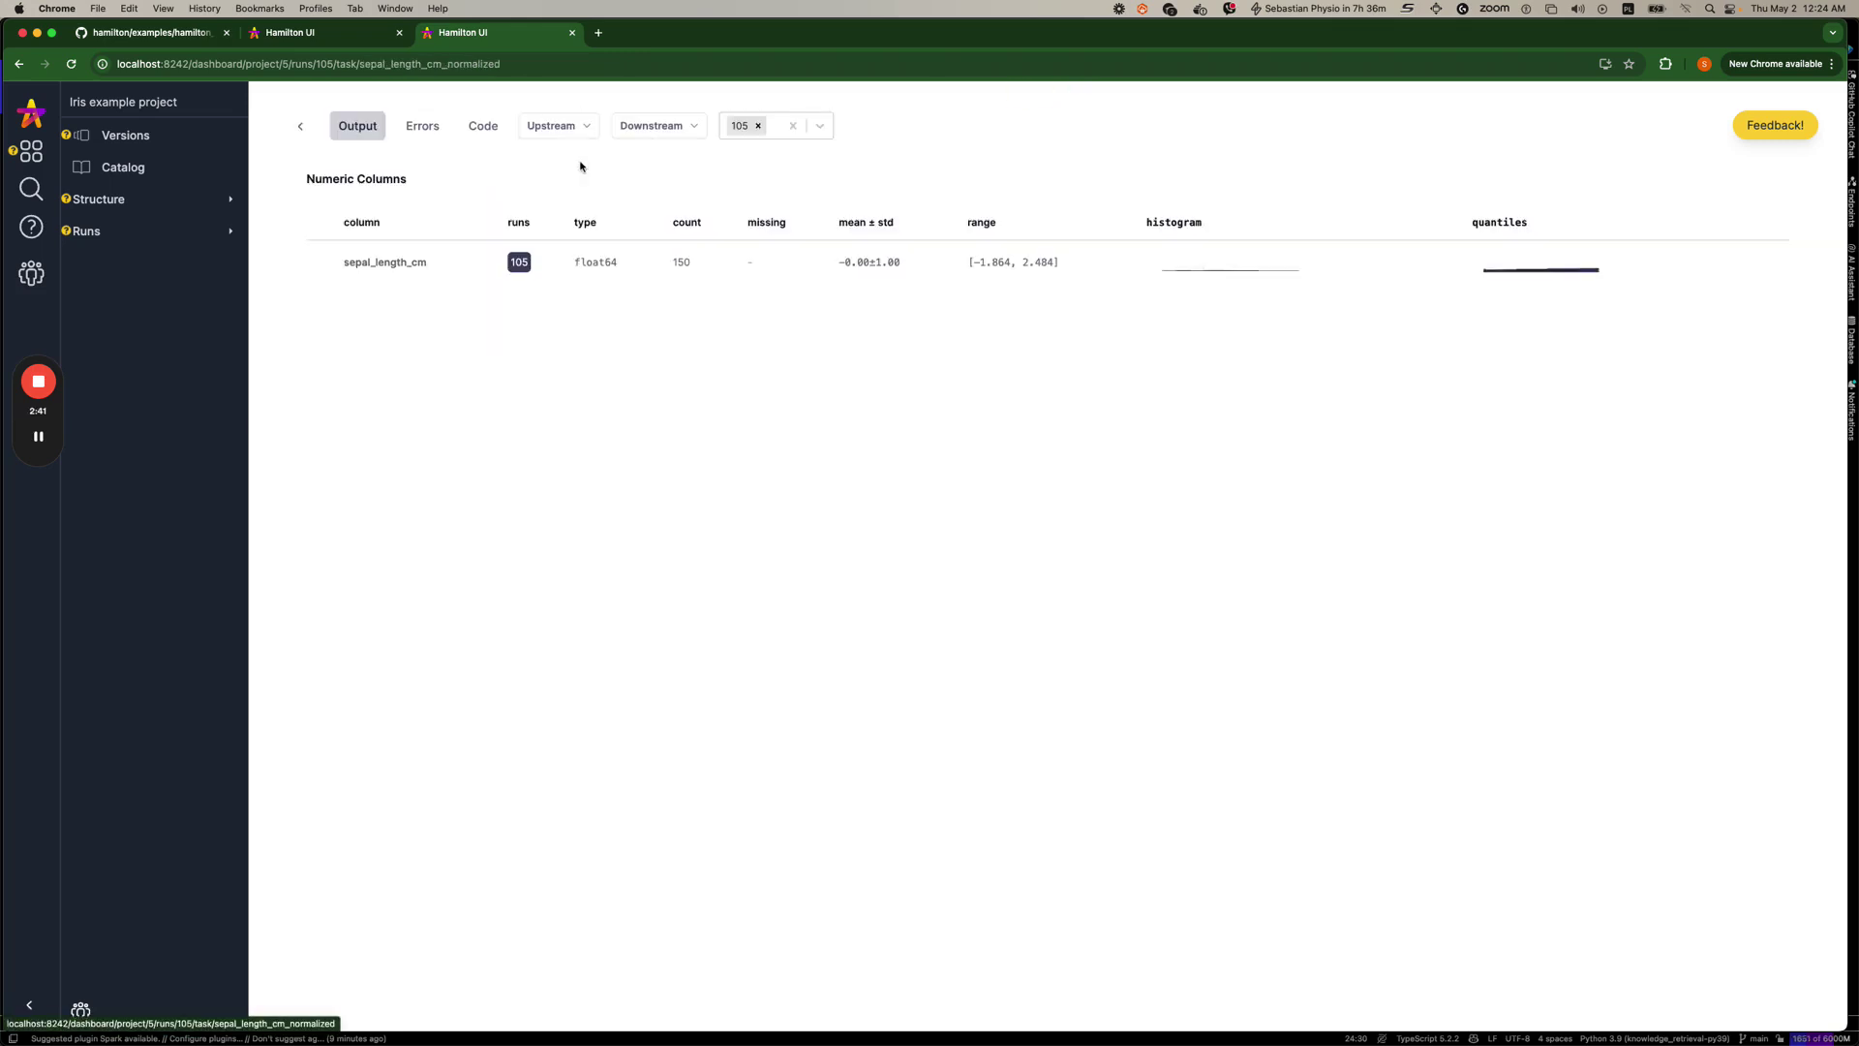
{"action": "left_click", "coordinate": [563, 141]}
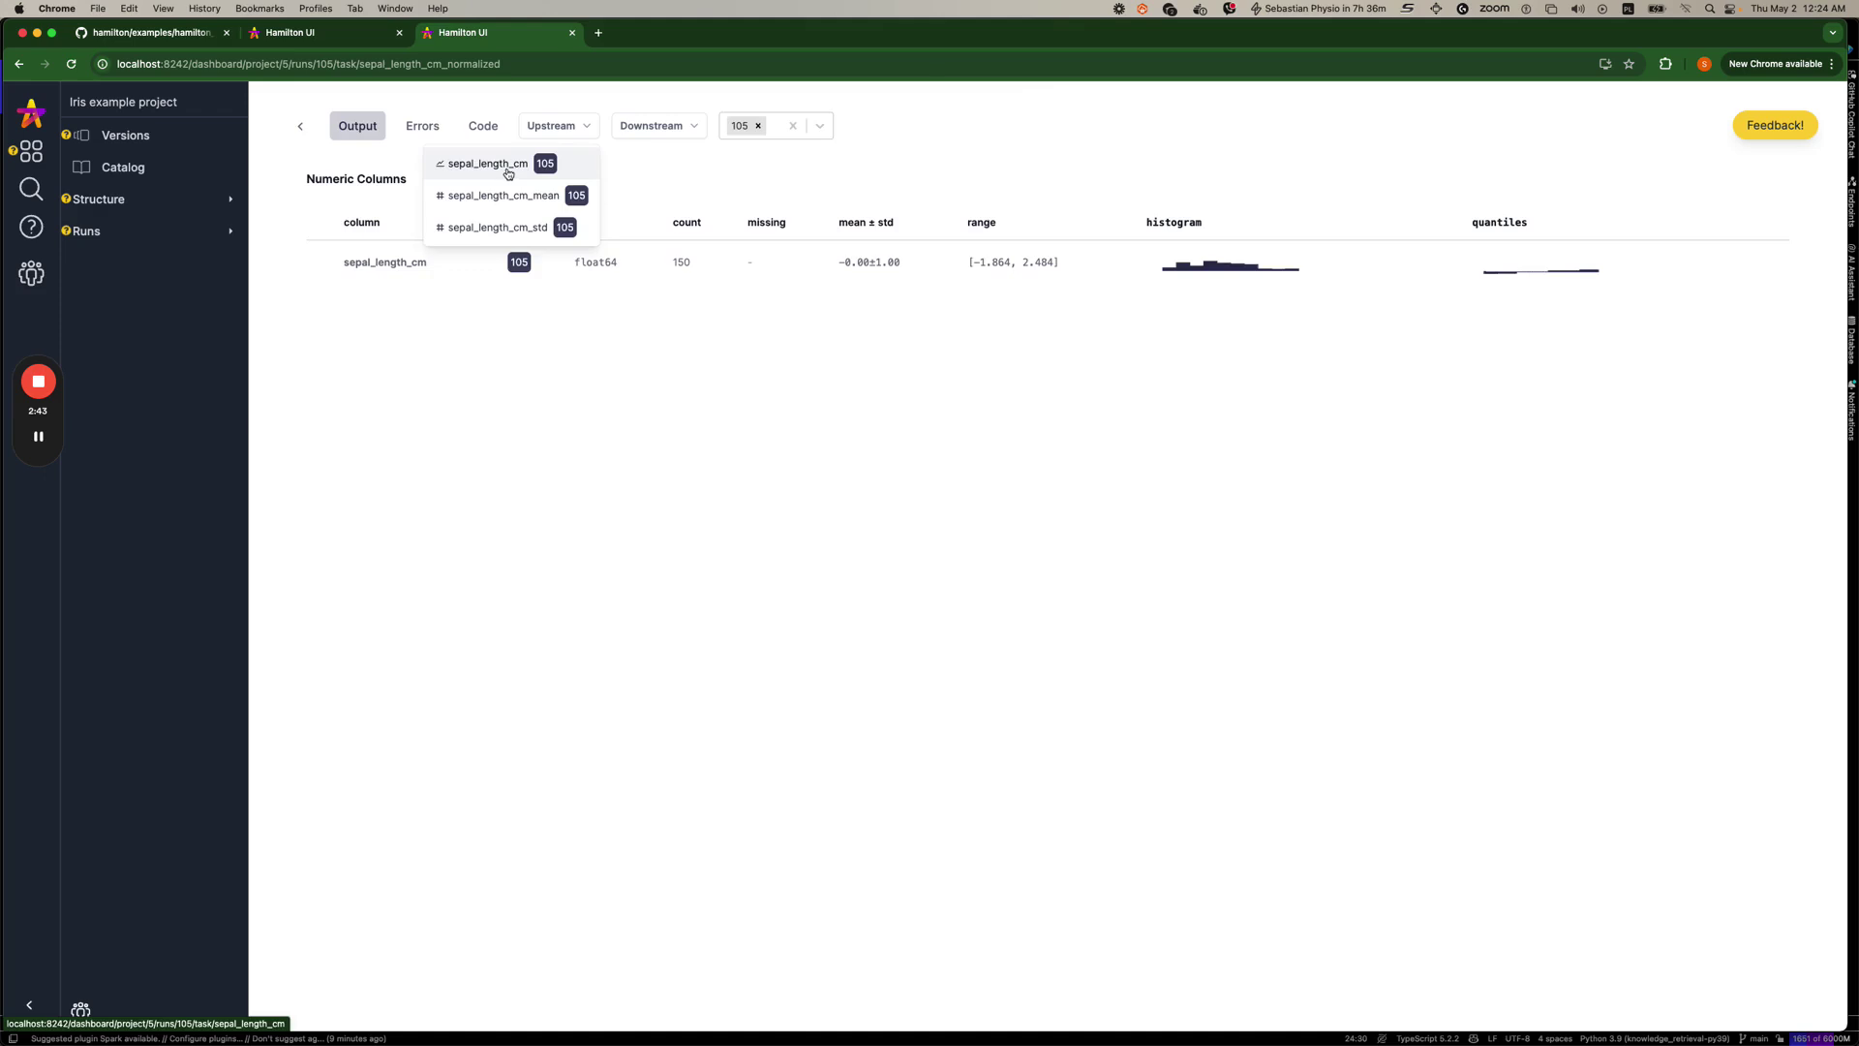
{"action": "left_click", "coordinate": [528, 161]}
{"action": "left_click", "coordinate": [483, 125]}
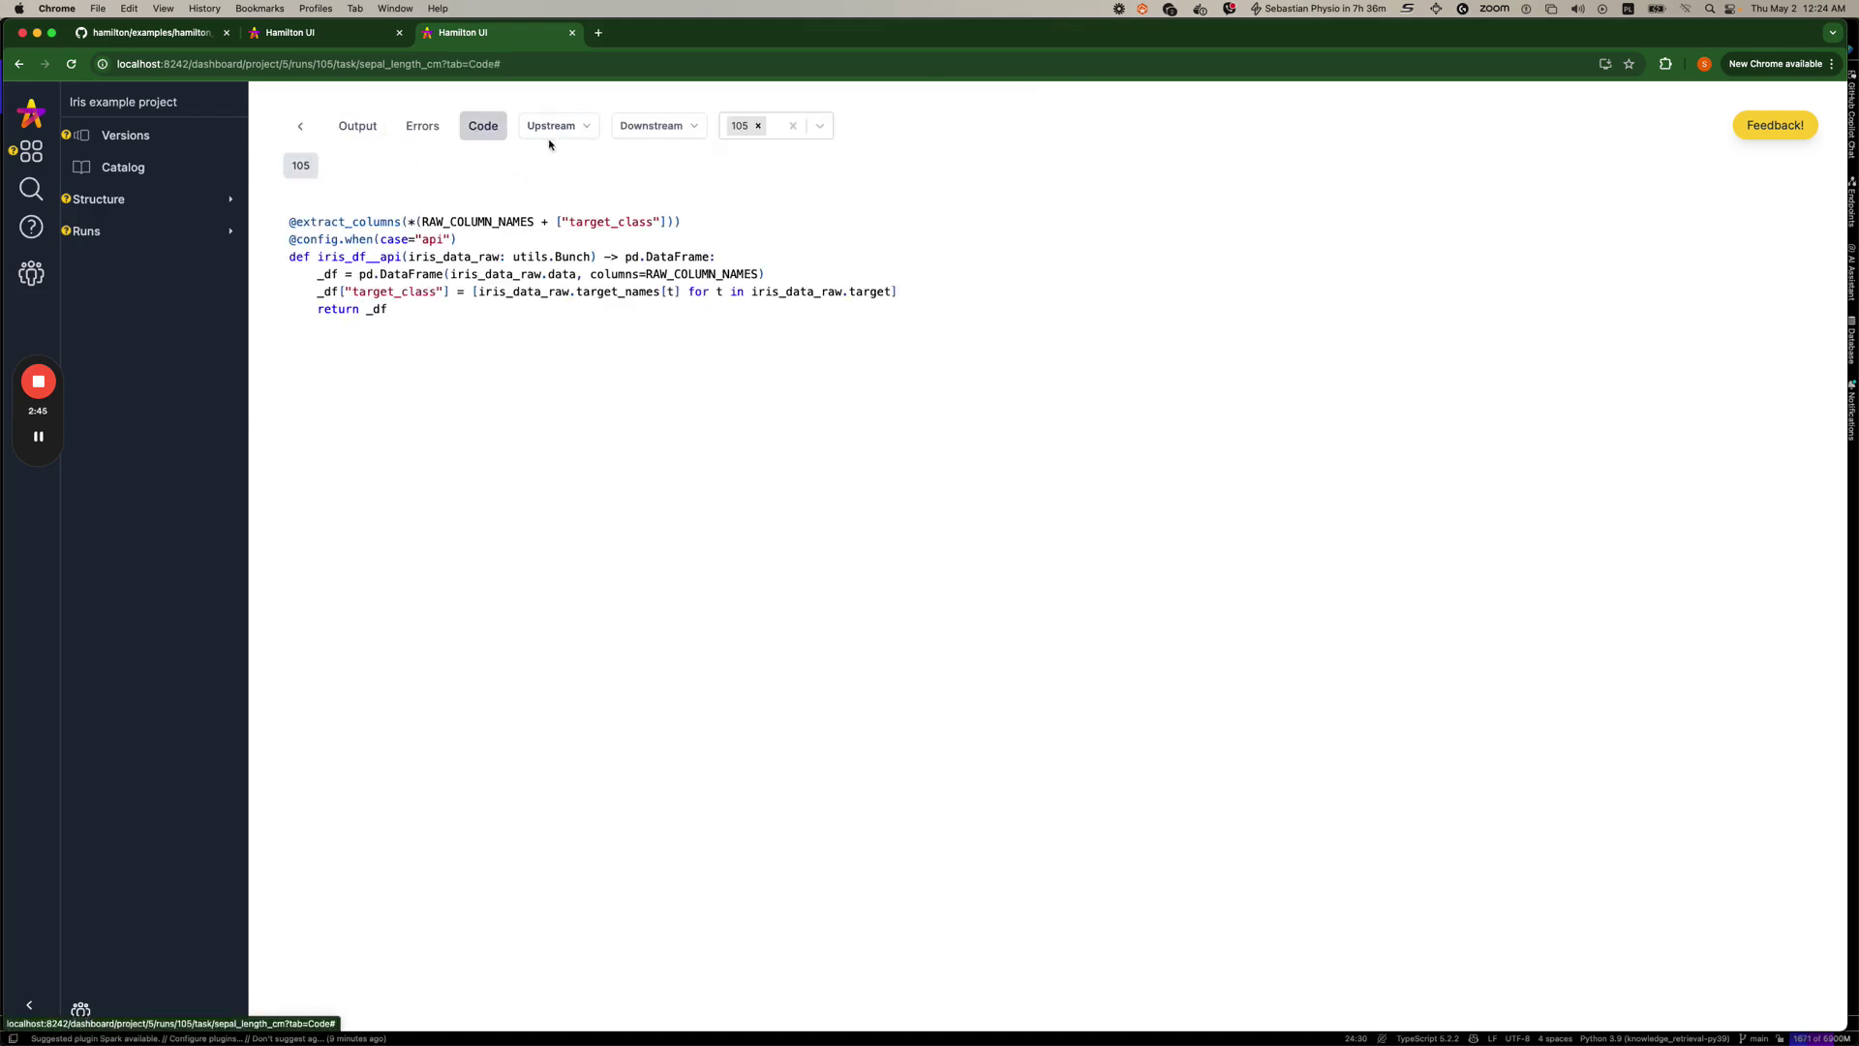
{"action": "left_click", "coordinate": [552, 131]}
{"action": "left_click", "coordinate": [544, 165]}
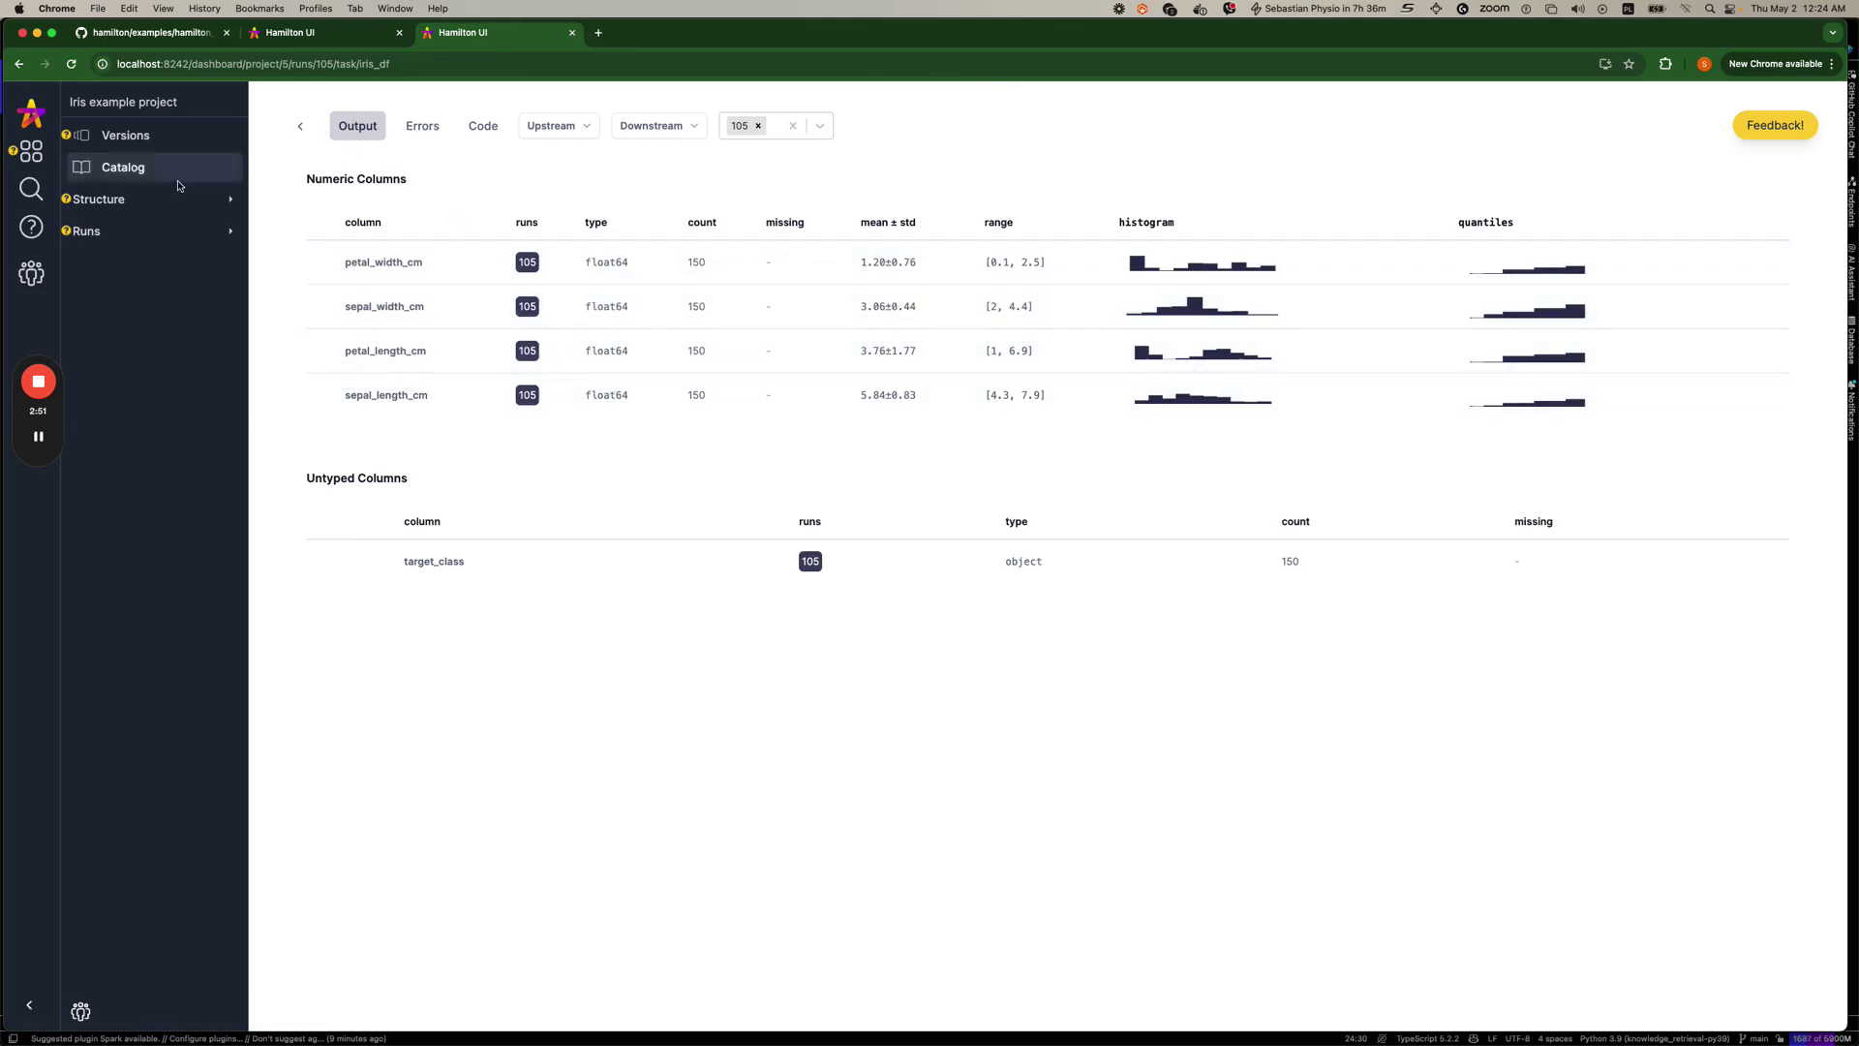
Open the project's run history and view the overview of run 105.
{"action": "left_click", "coordinate": [153, 199]}
{"action": "left_click", "coordinate": [150, 290]}
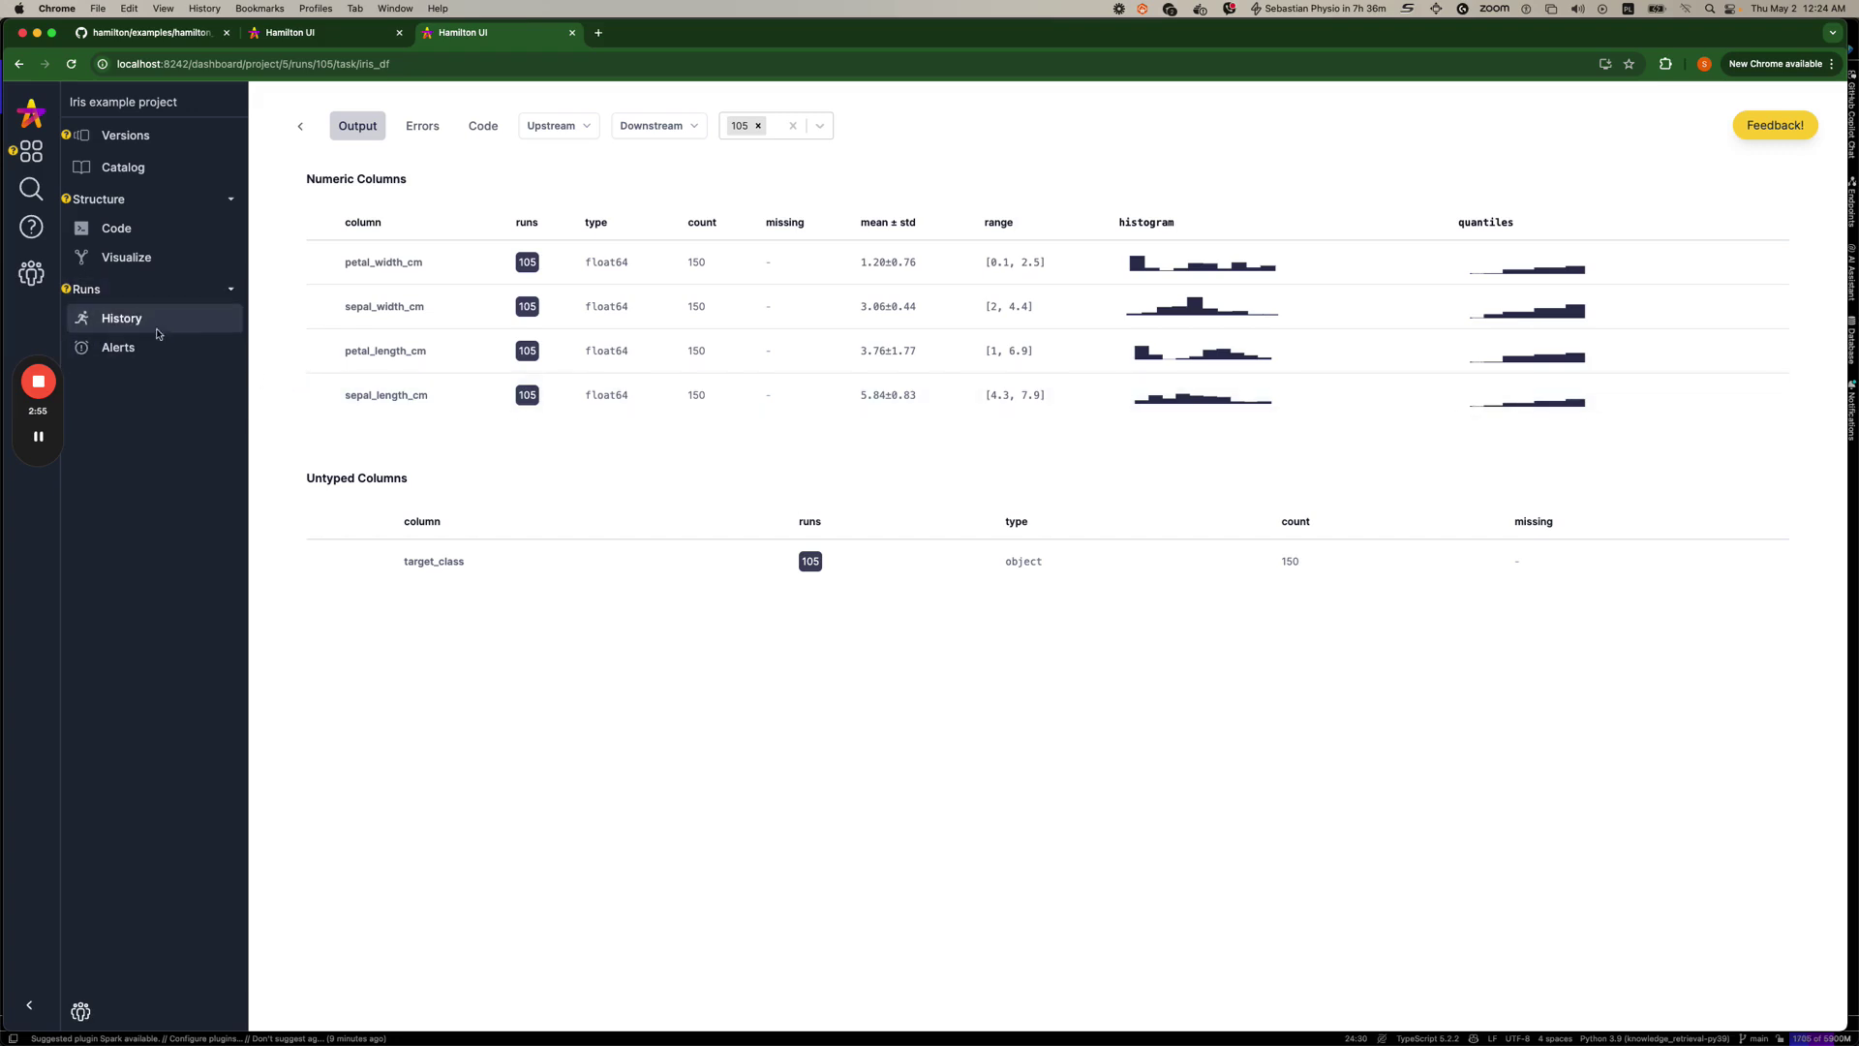
{"action": "left_click", "coordinate": [151, 322]}
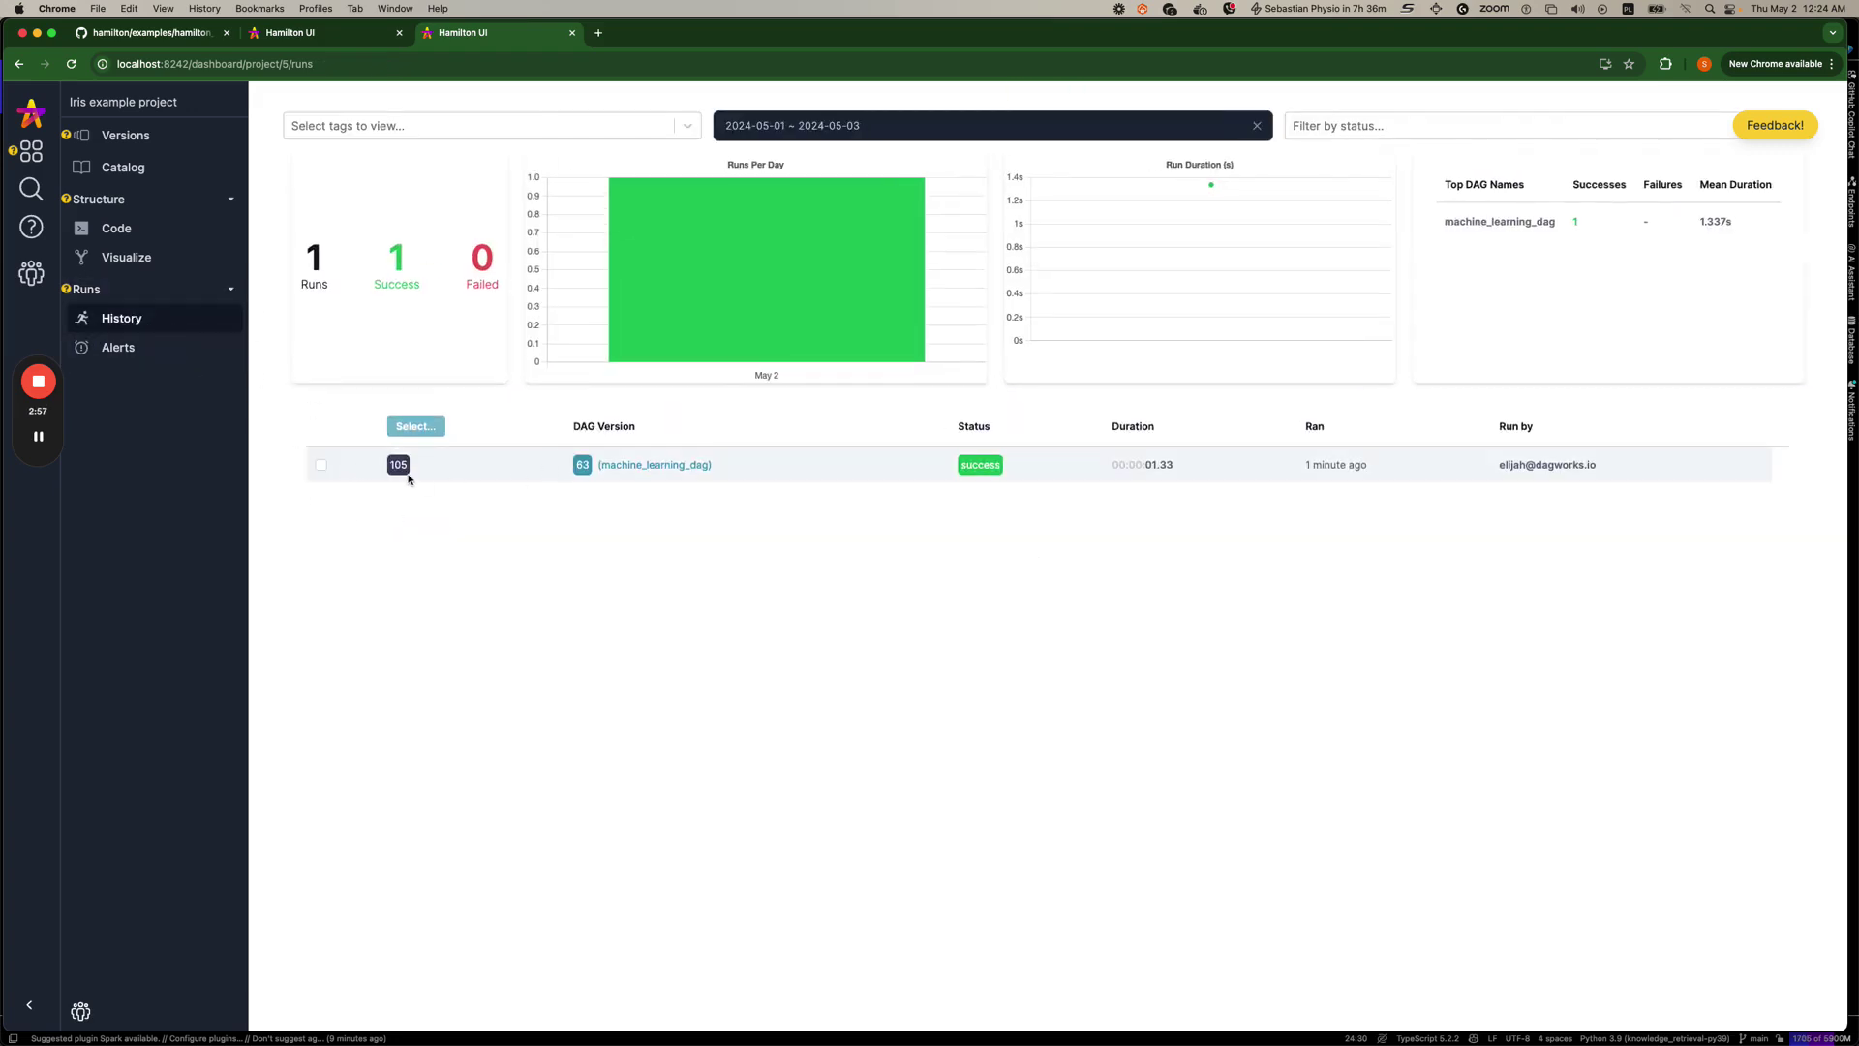
{"action": "left_click", "coordinate": [403, 469]}
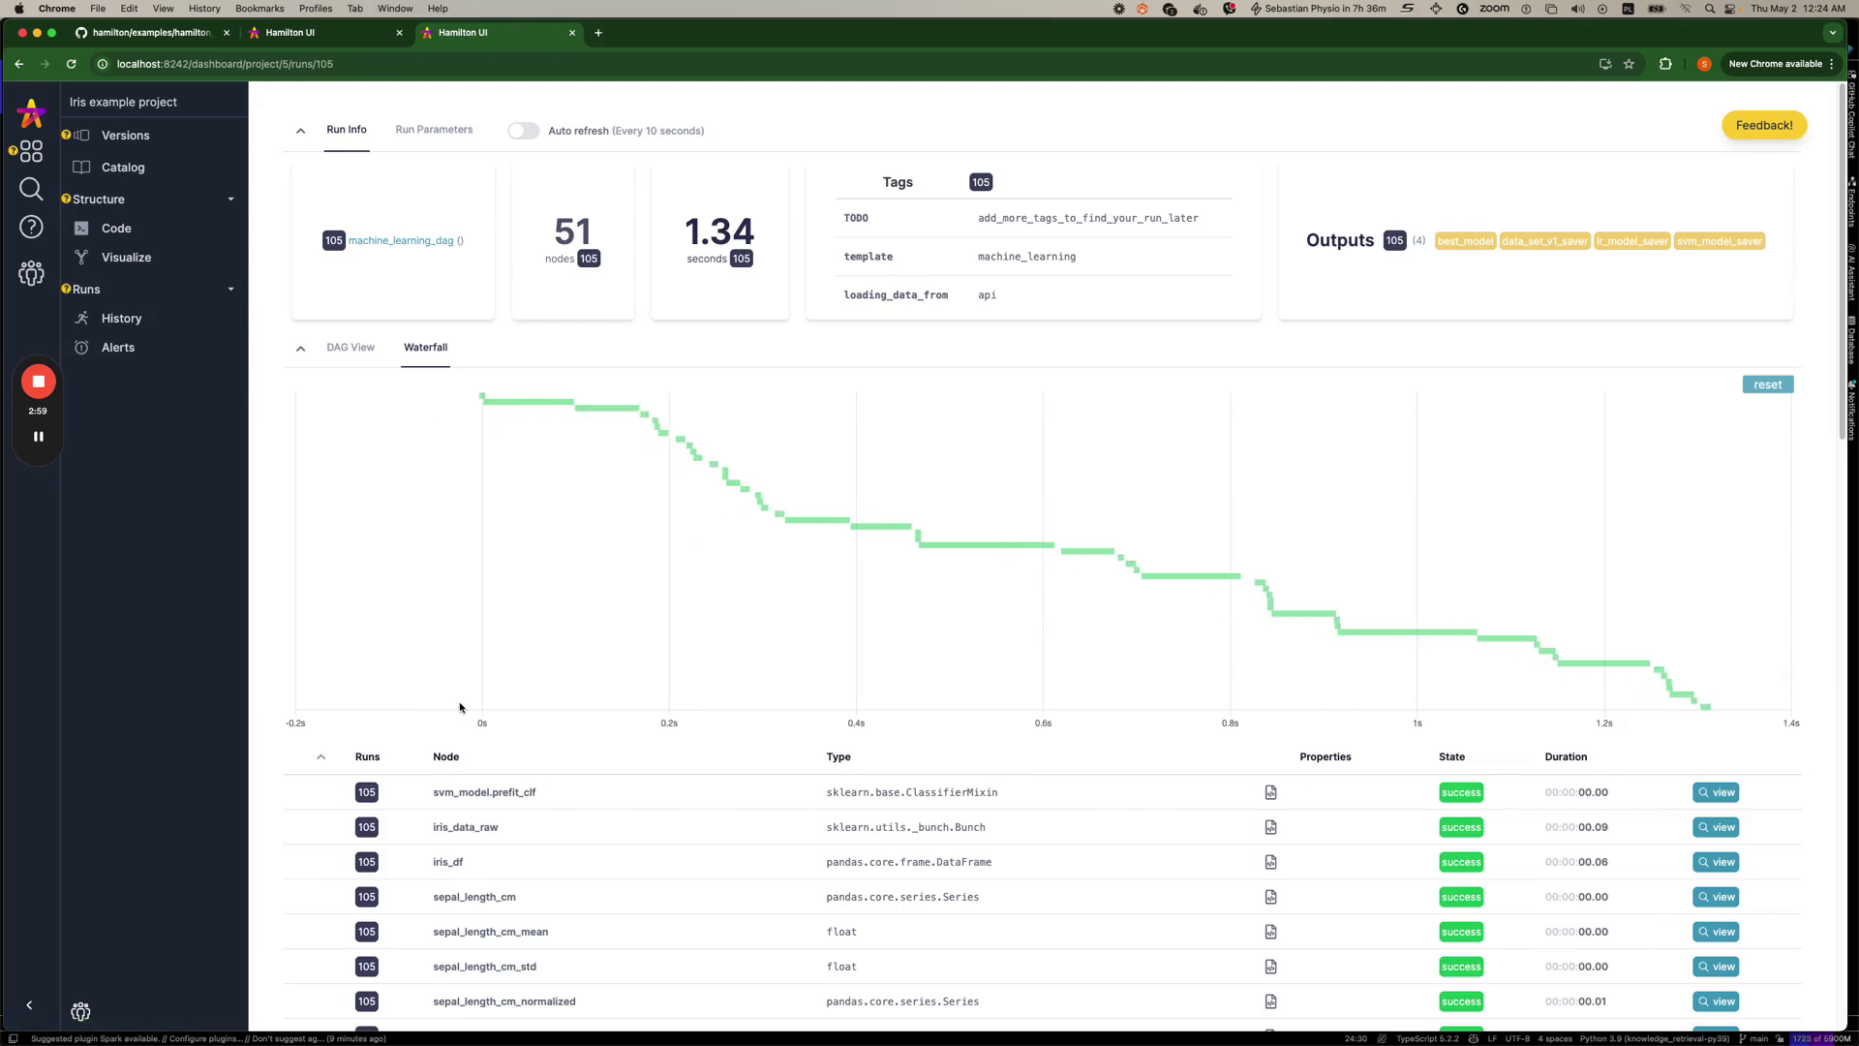
Reopen Iris example project from the project list and show its DAG versions.
{"action": "left_click", "coordinate": [380, 244]}
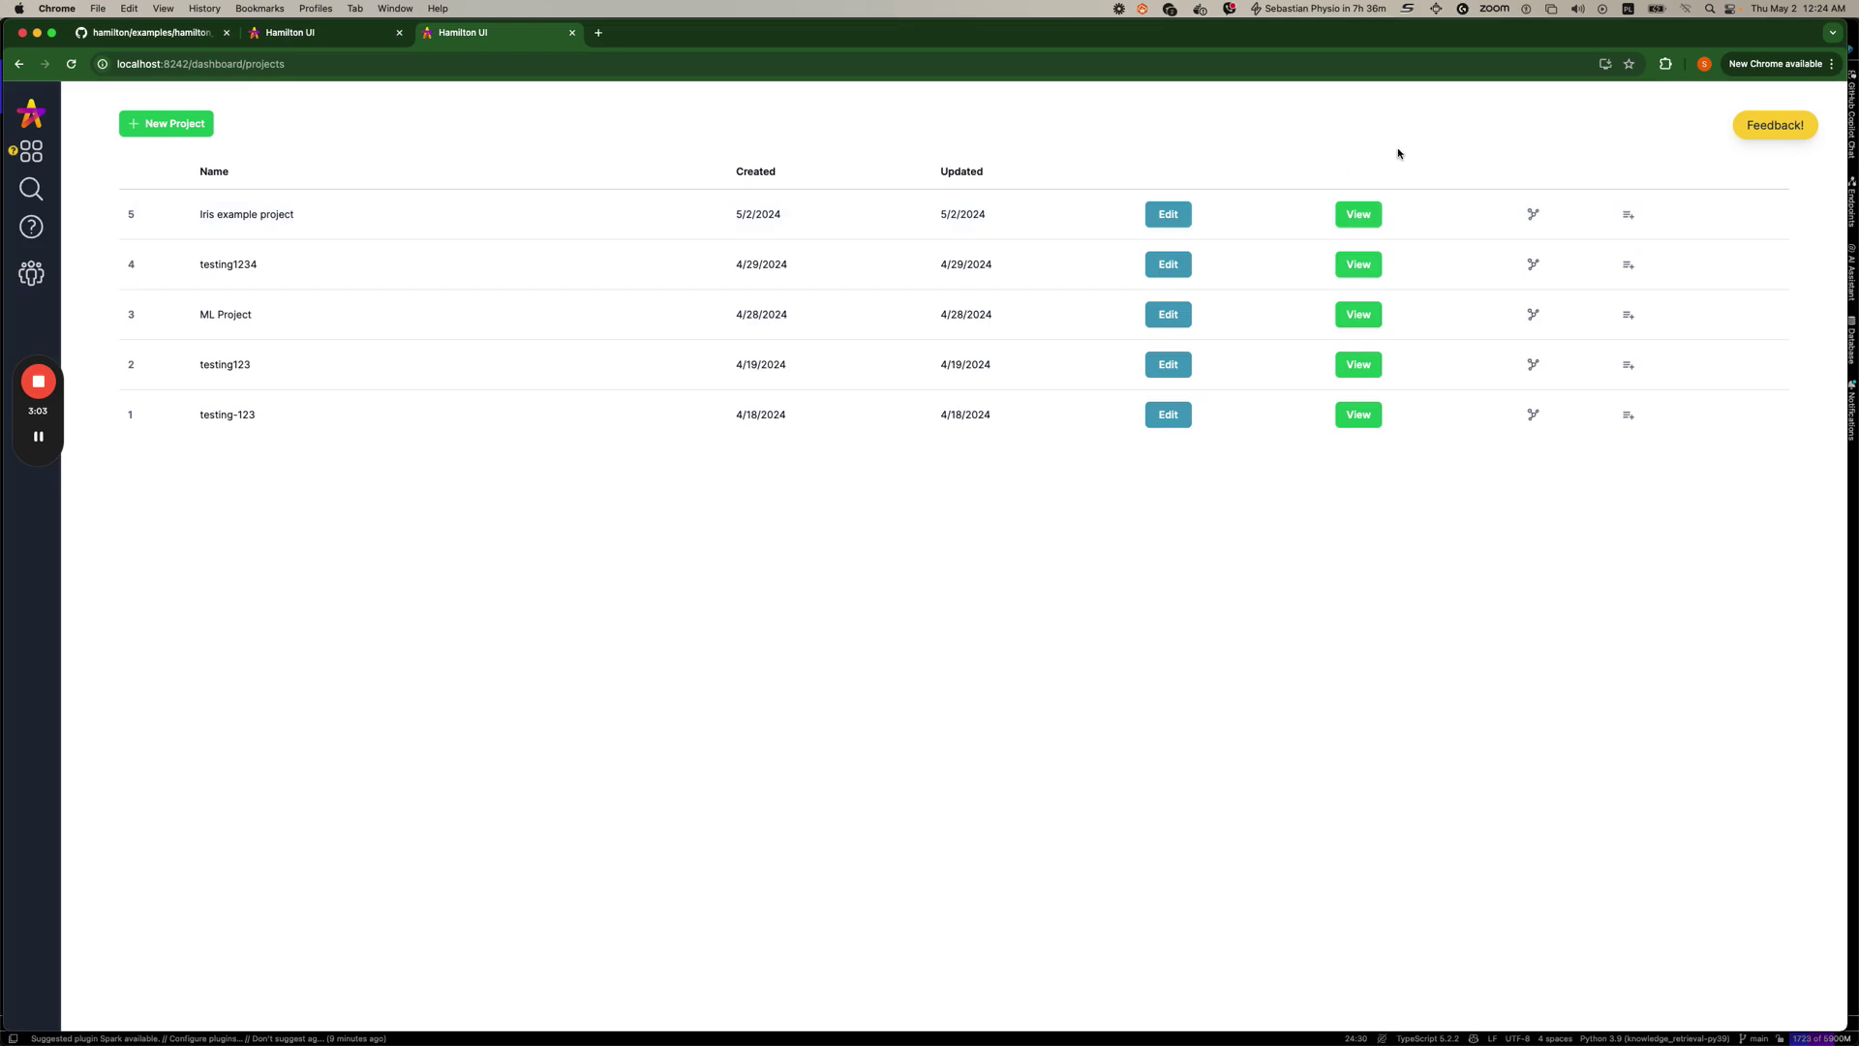
{"action": "left_click", "coordinate": [1359, 214]}
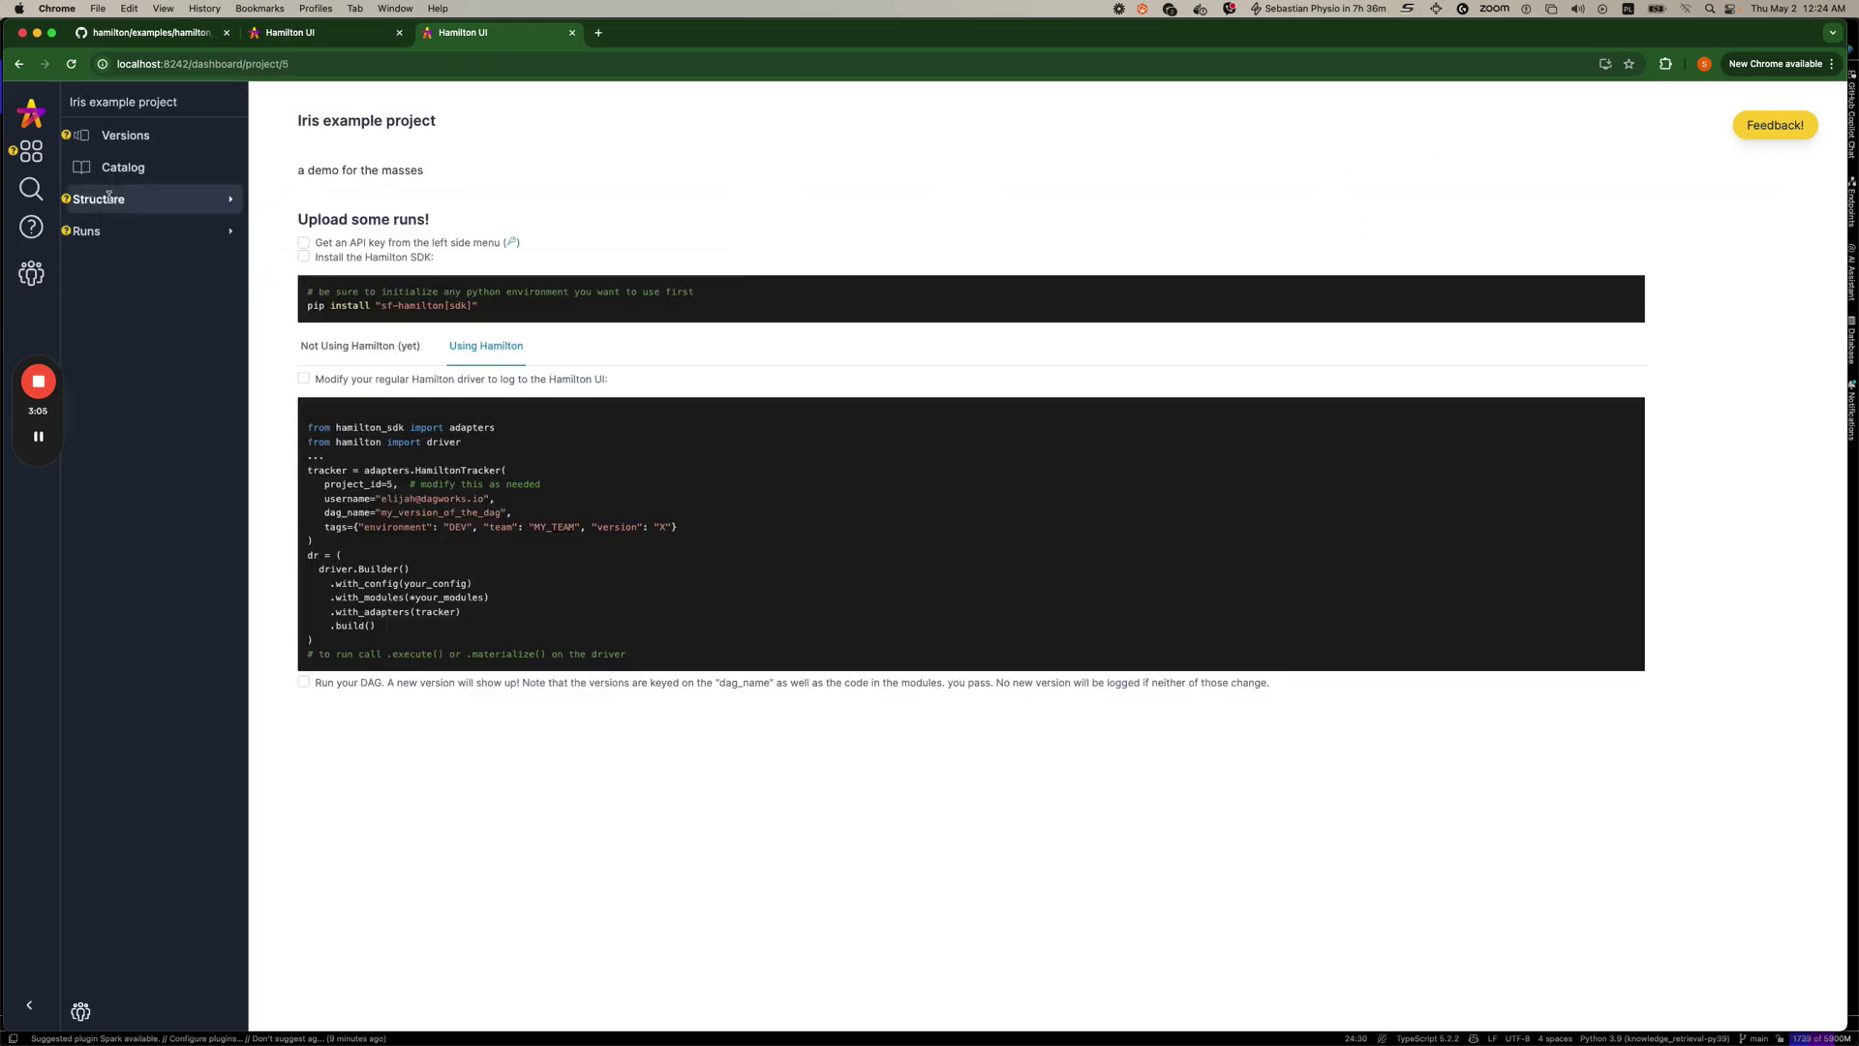
{"action": "left_click", "coordinate": [135, 137]}
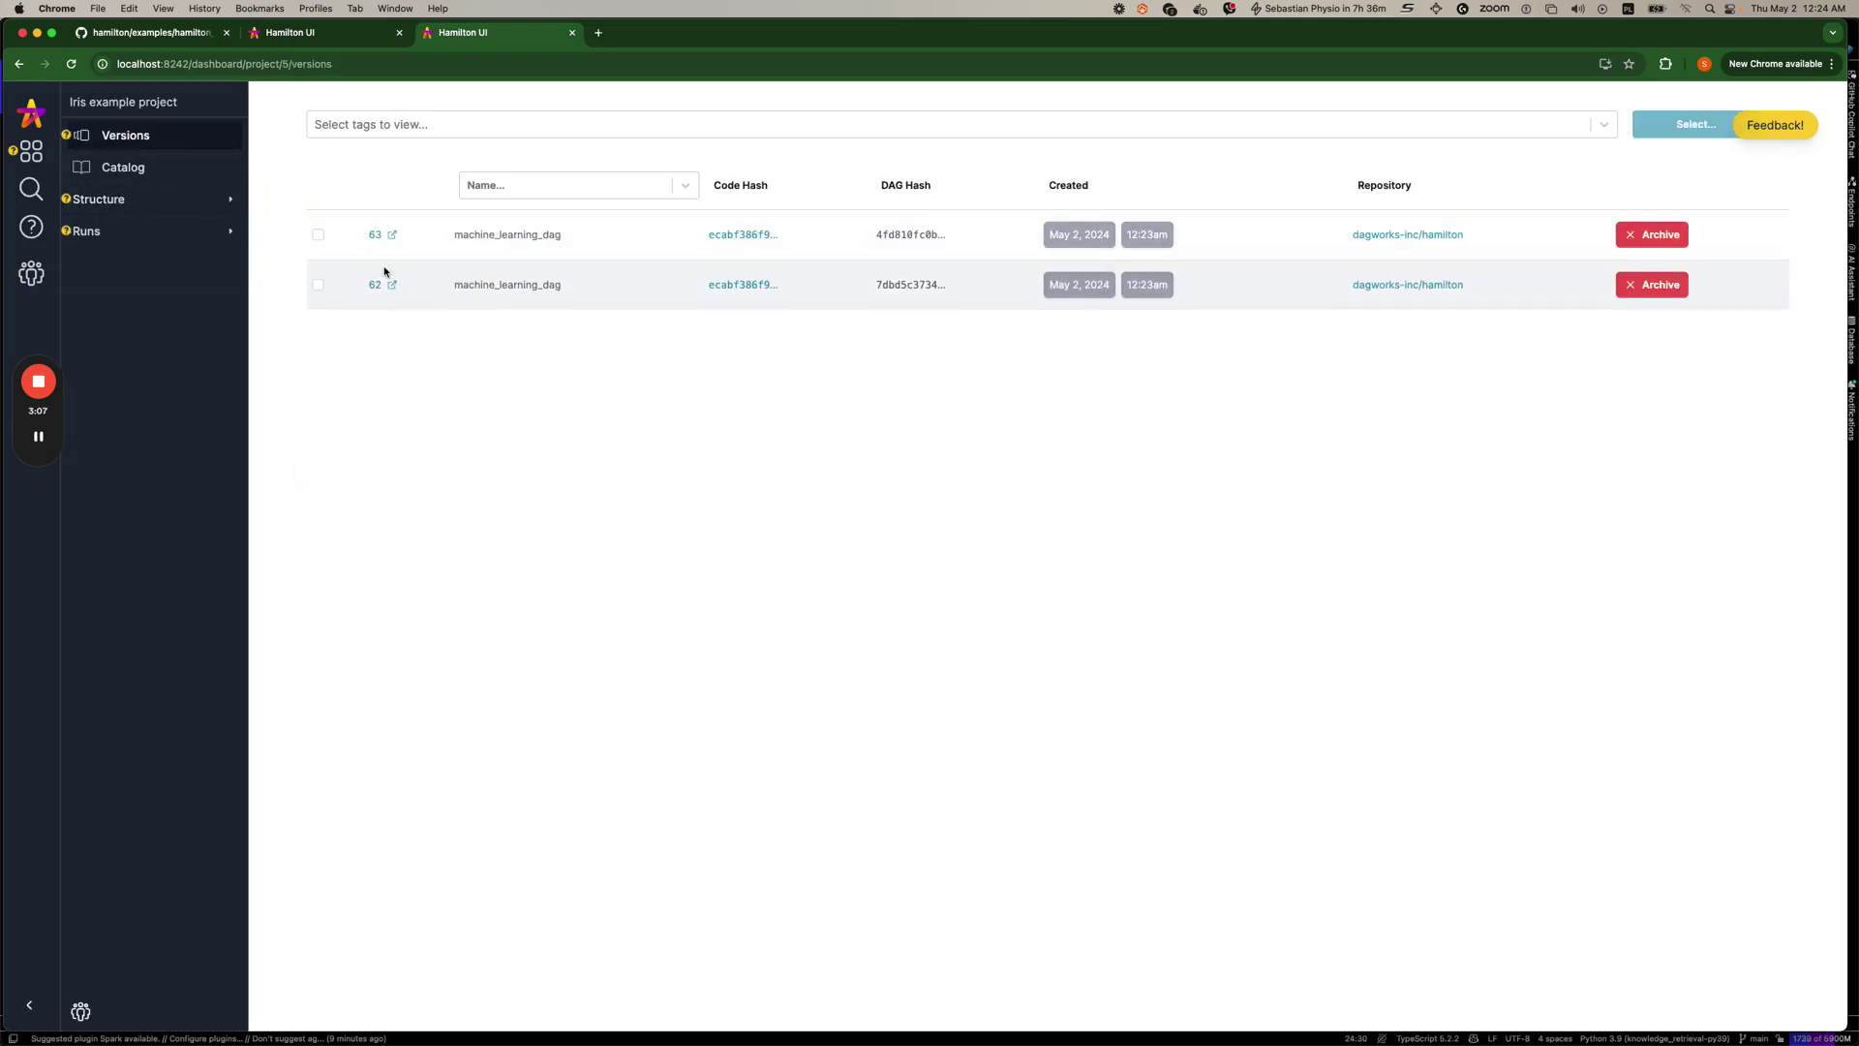
Search the catalog for "per", list the runs of petal_length_cm, and open its output in run 105.
{"action": "left_click", "coordinate": [176, 174]}
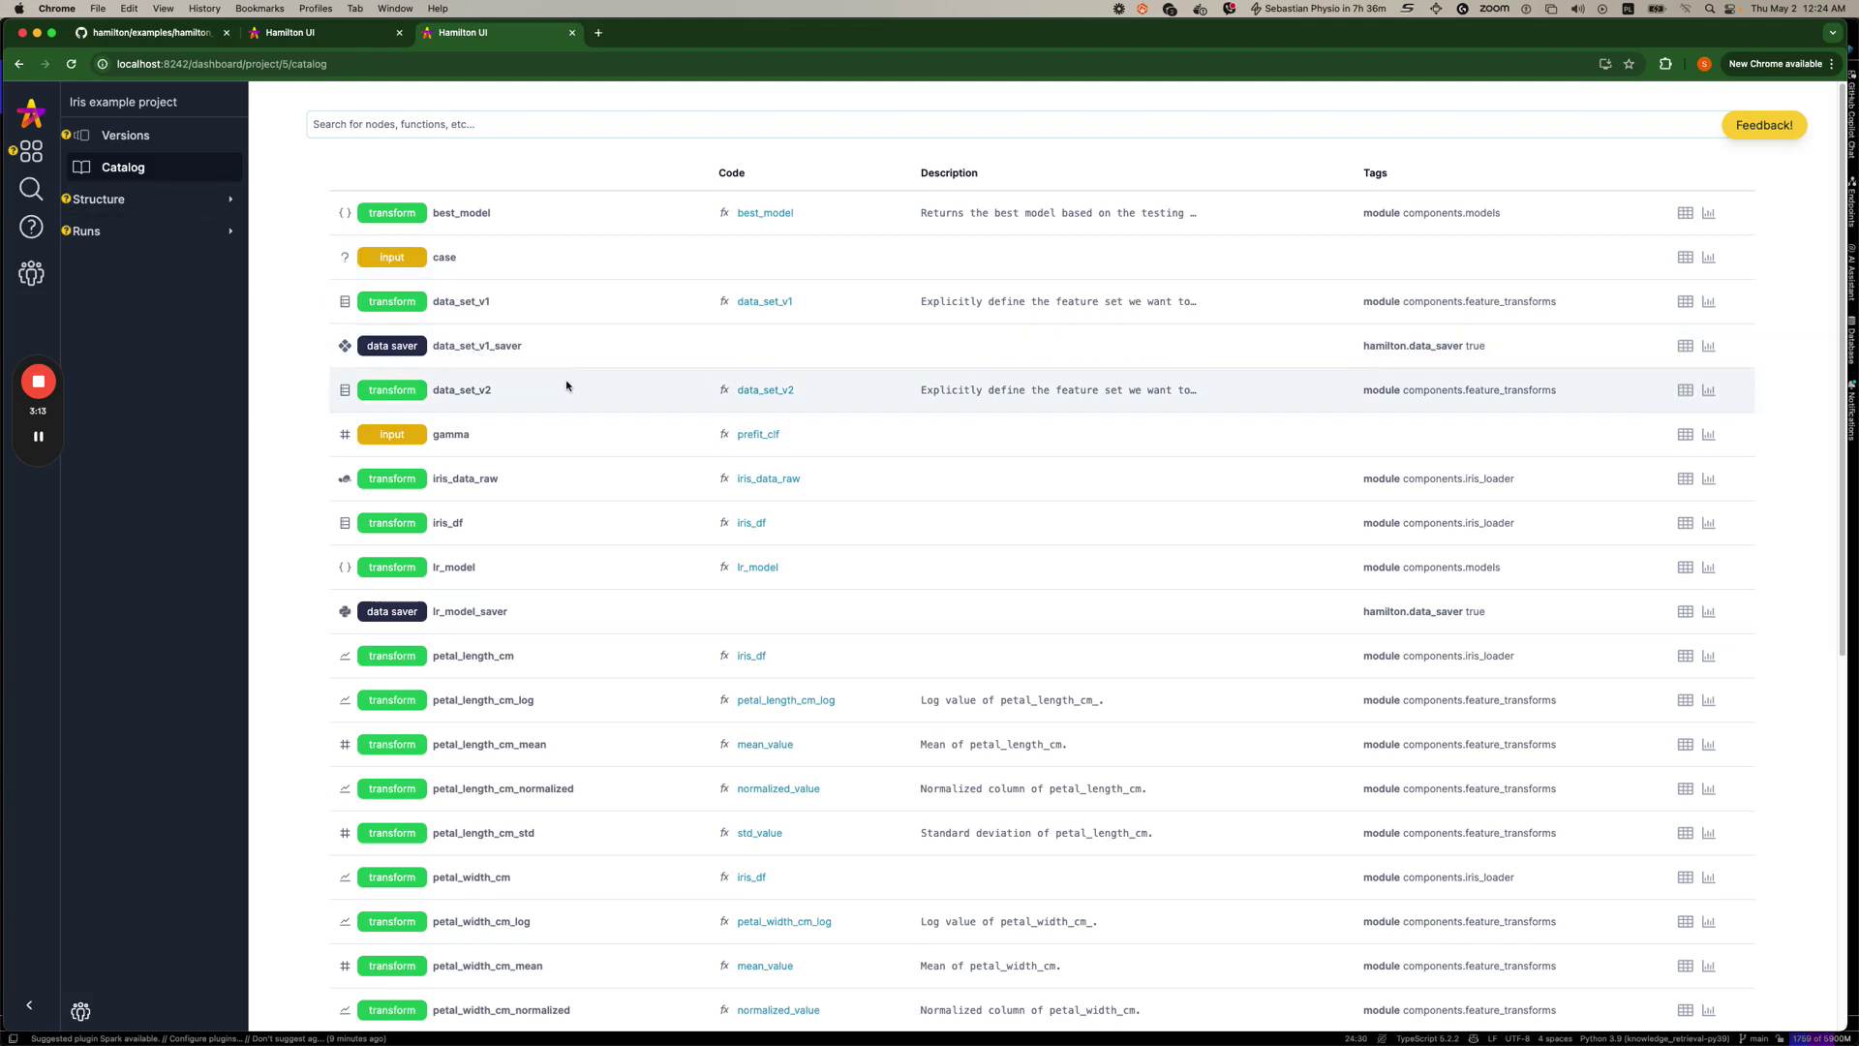
{"action": "left_click", "coordinate": [420, 127]}
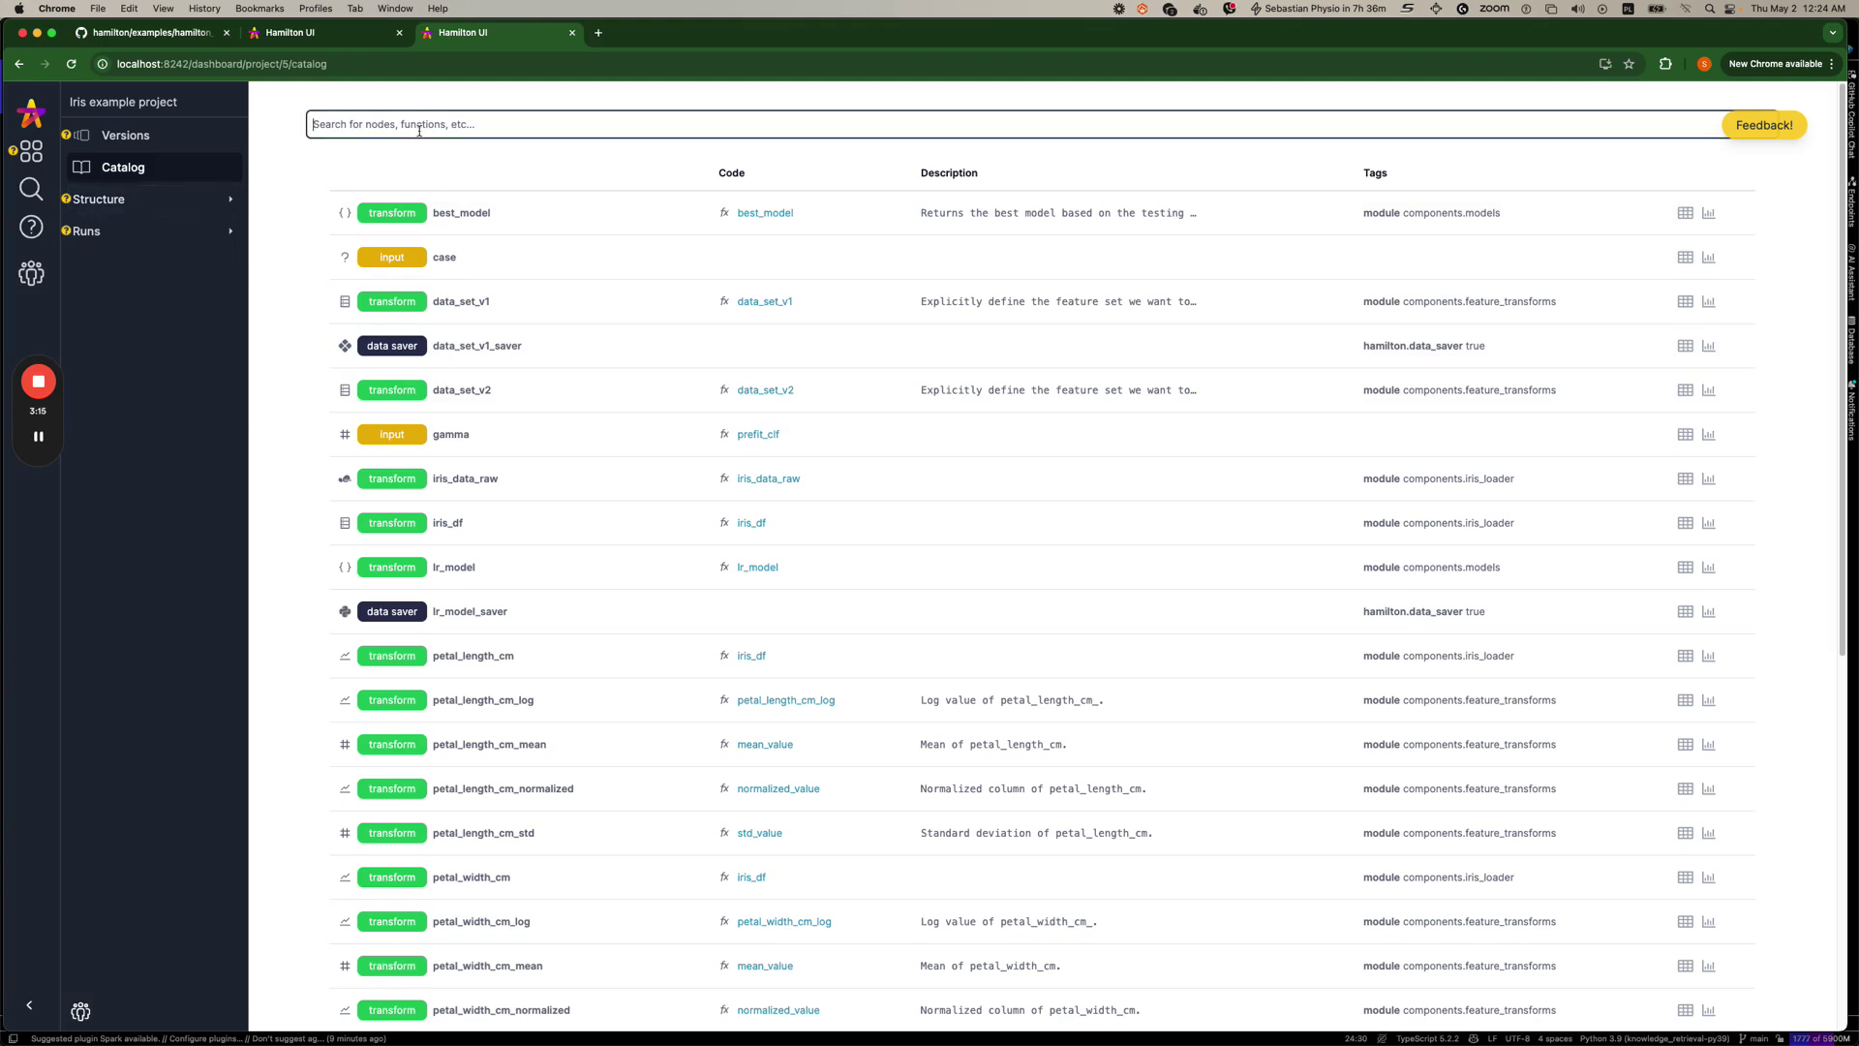
{"action": "type", "text": "pet"}
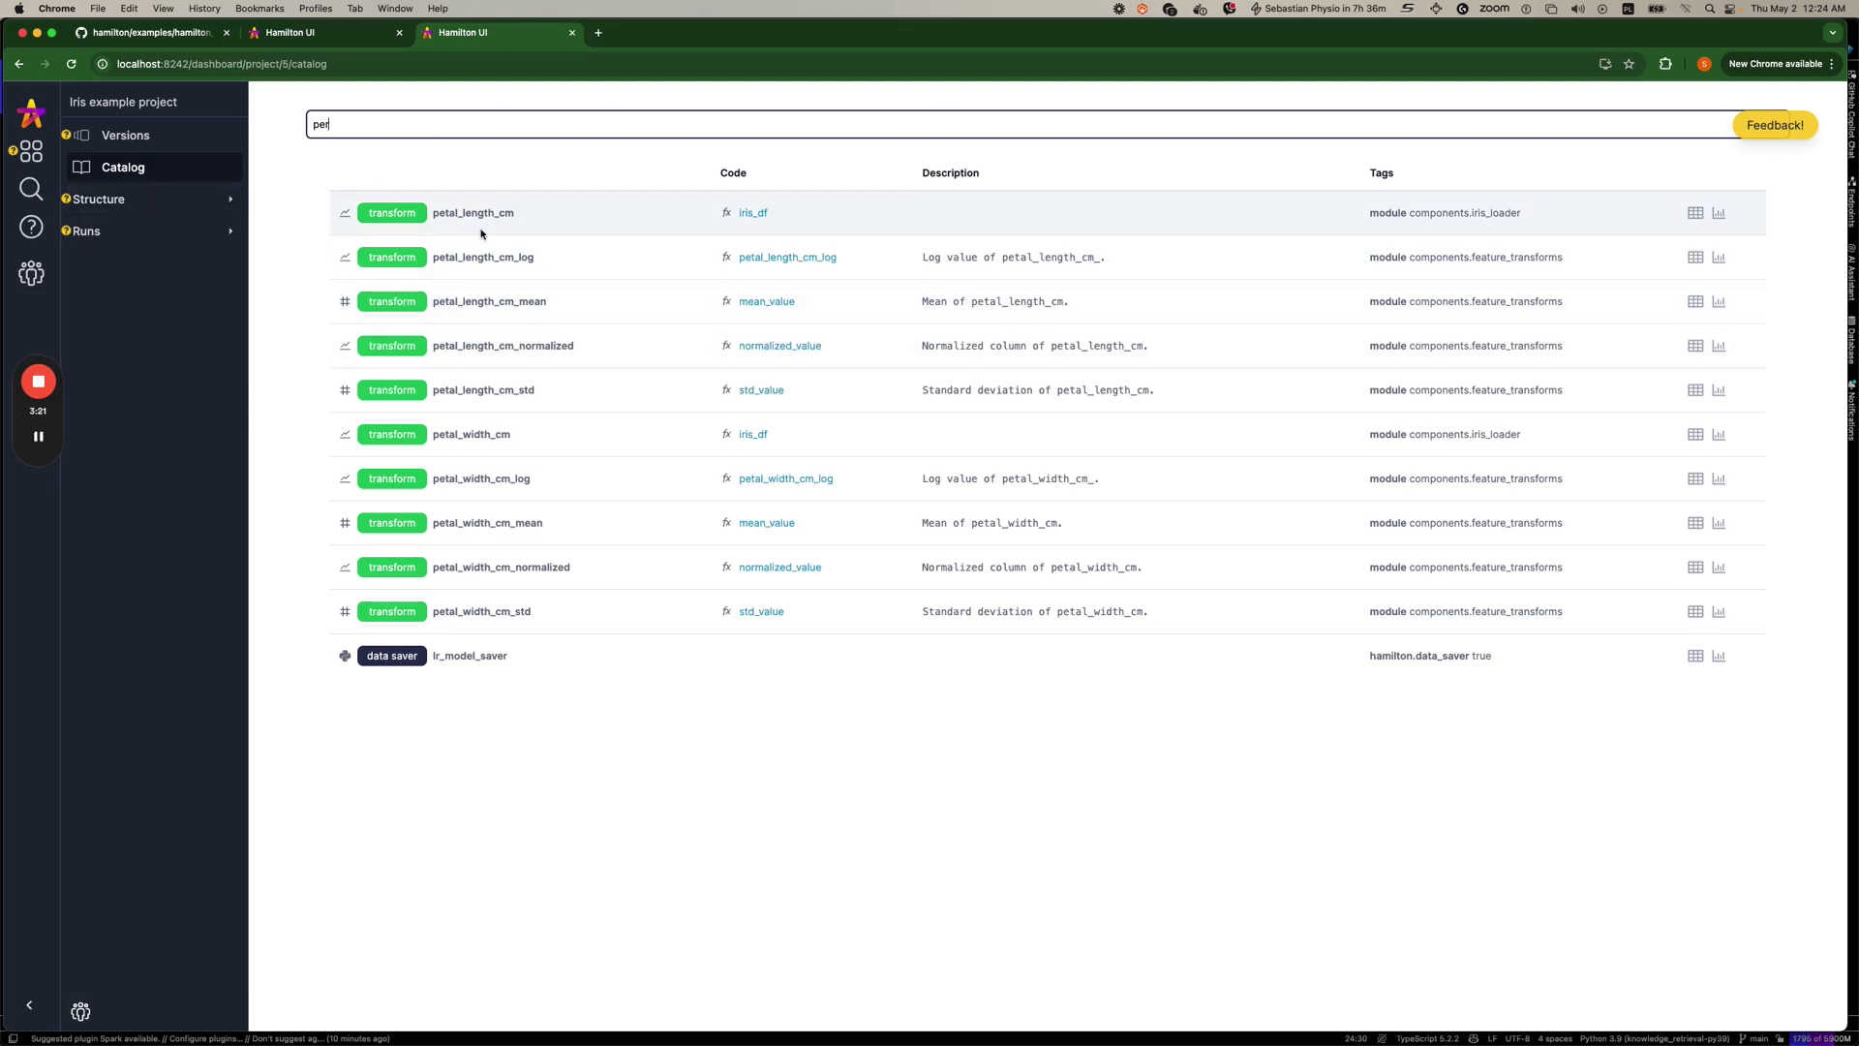
{"action": "left_click", "coordinate": [1694, 213]}
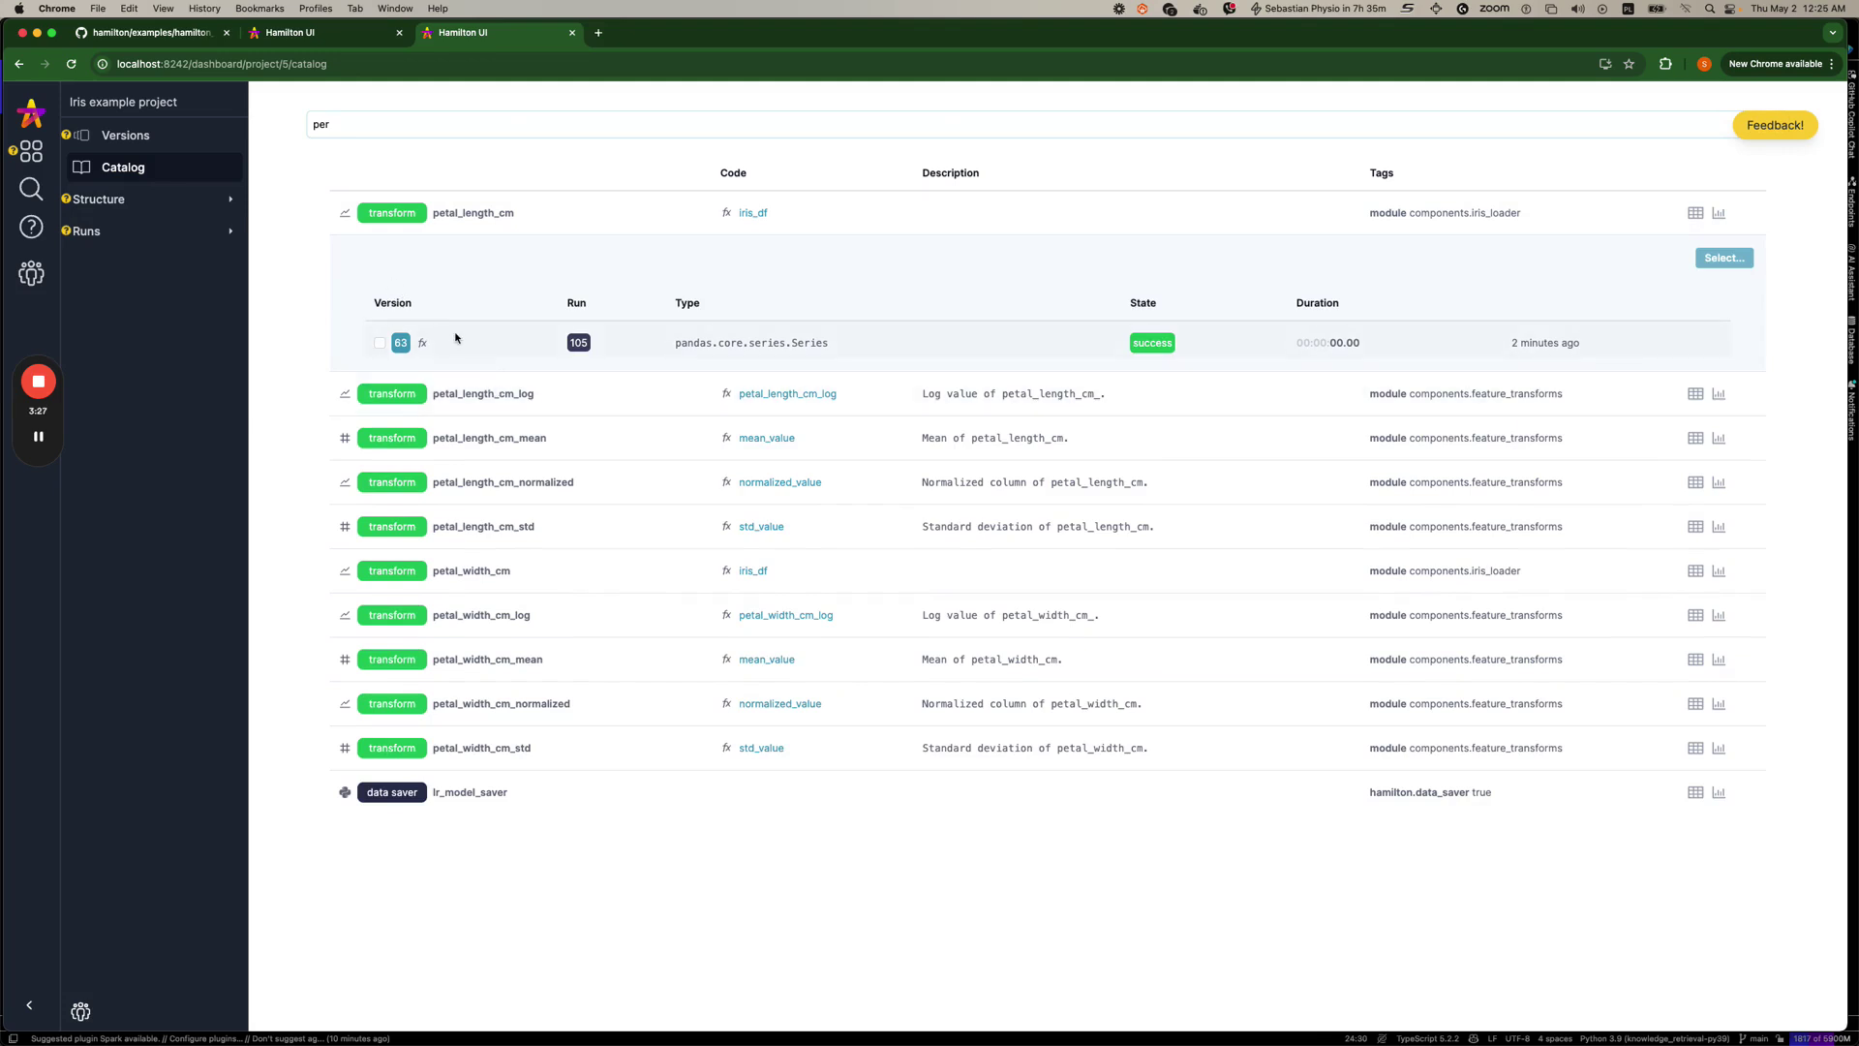
{"action": "double_click", "coordinate": [468, 212]}
{"action": "left_click", "coordinate": [578, 344]}
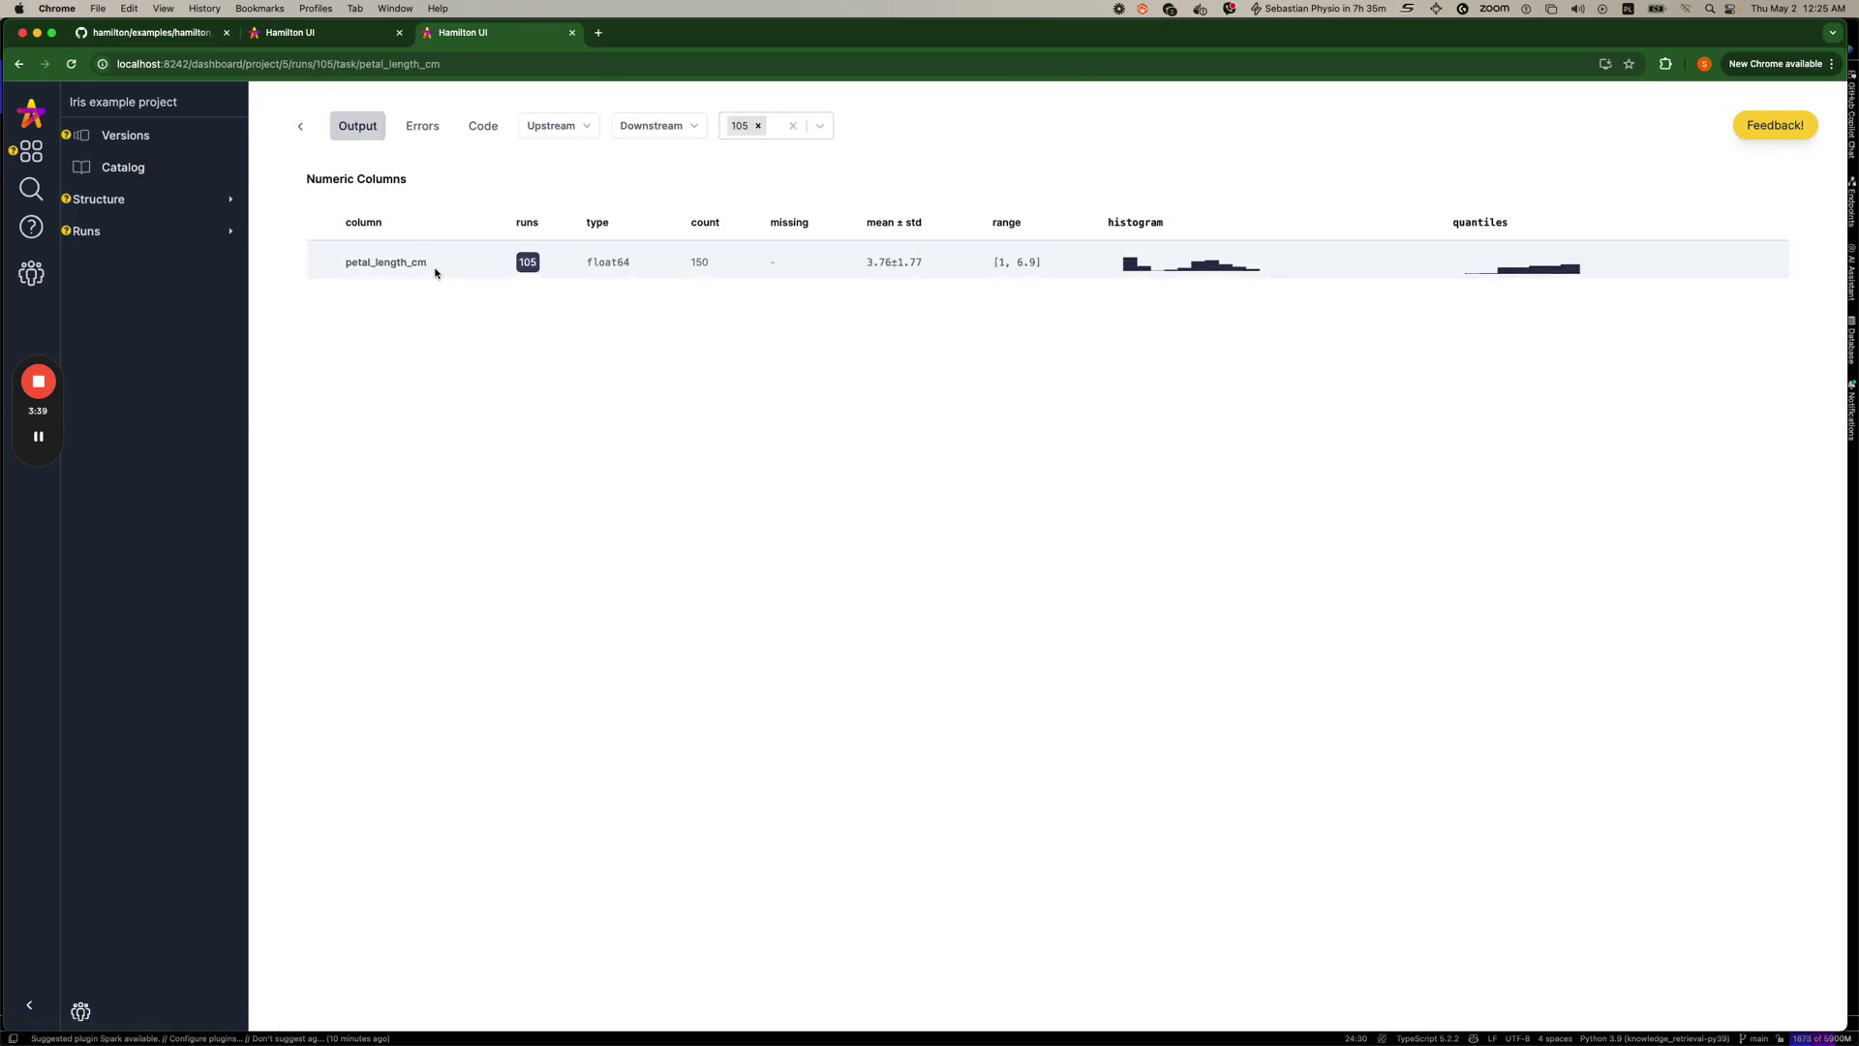
Return to the catalog, search for "pet", and list the runs of petal_length_cm.
{"action": "key", "text": "super+bracketleft"}
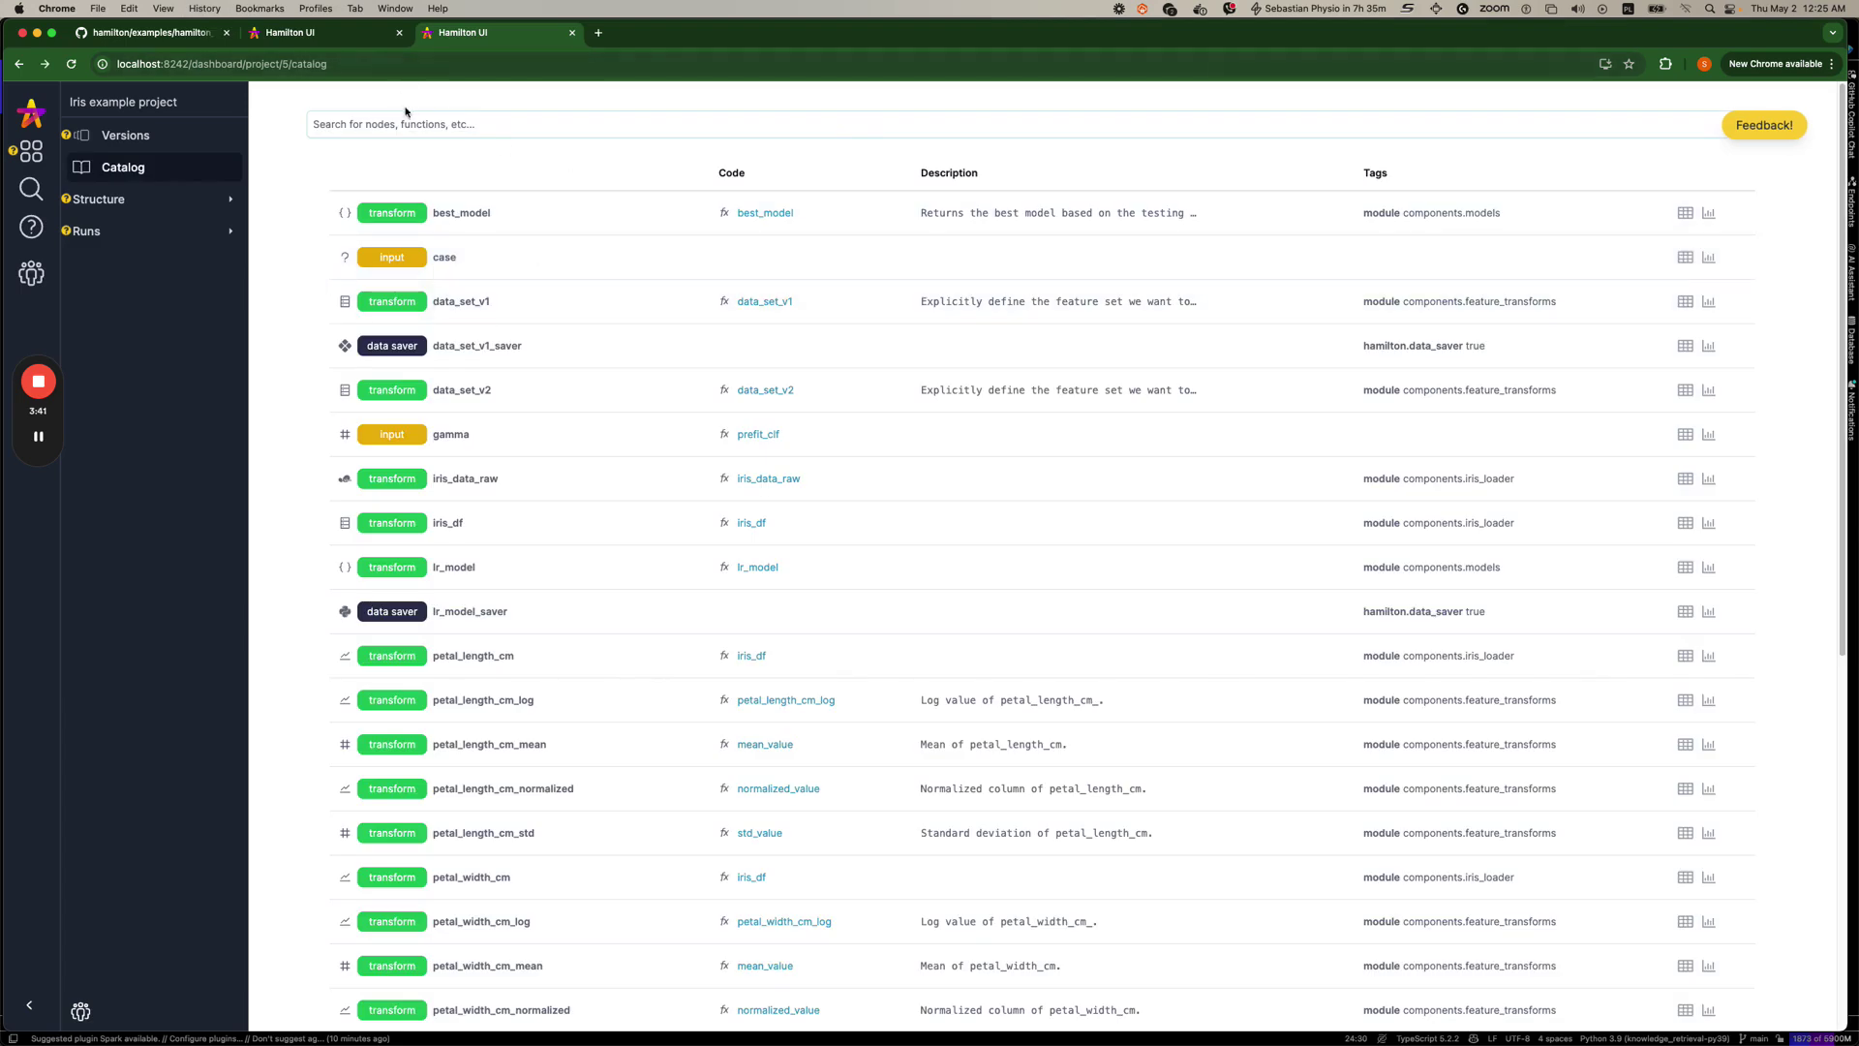
{"action": "left_click", "coordinate": [407, 116]}
{"action": "type", "text": "pet"}
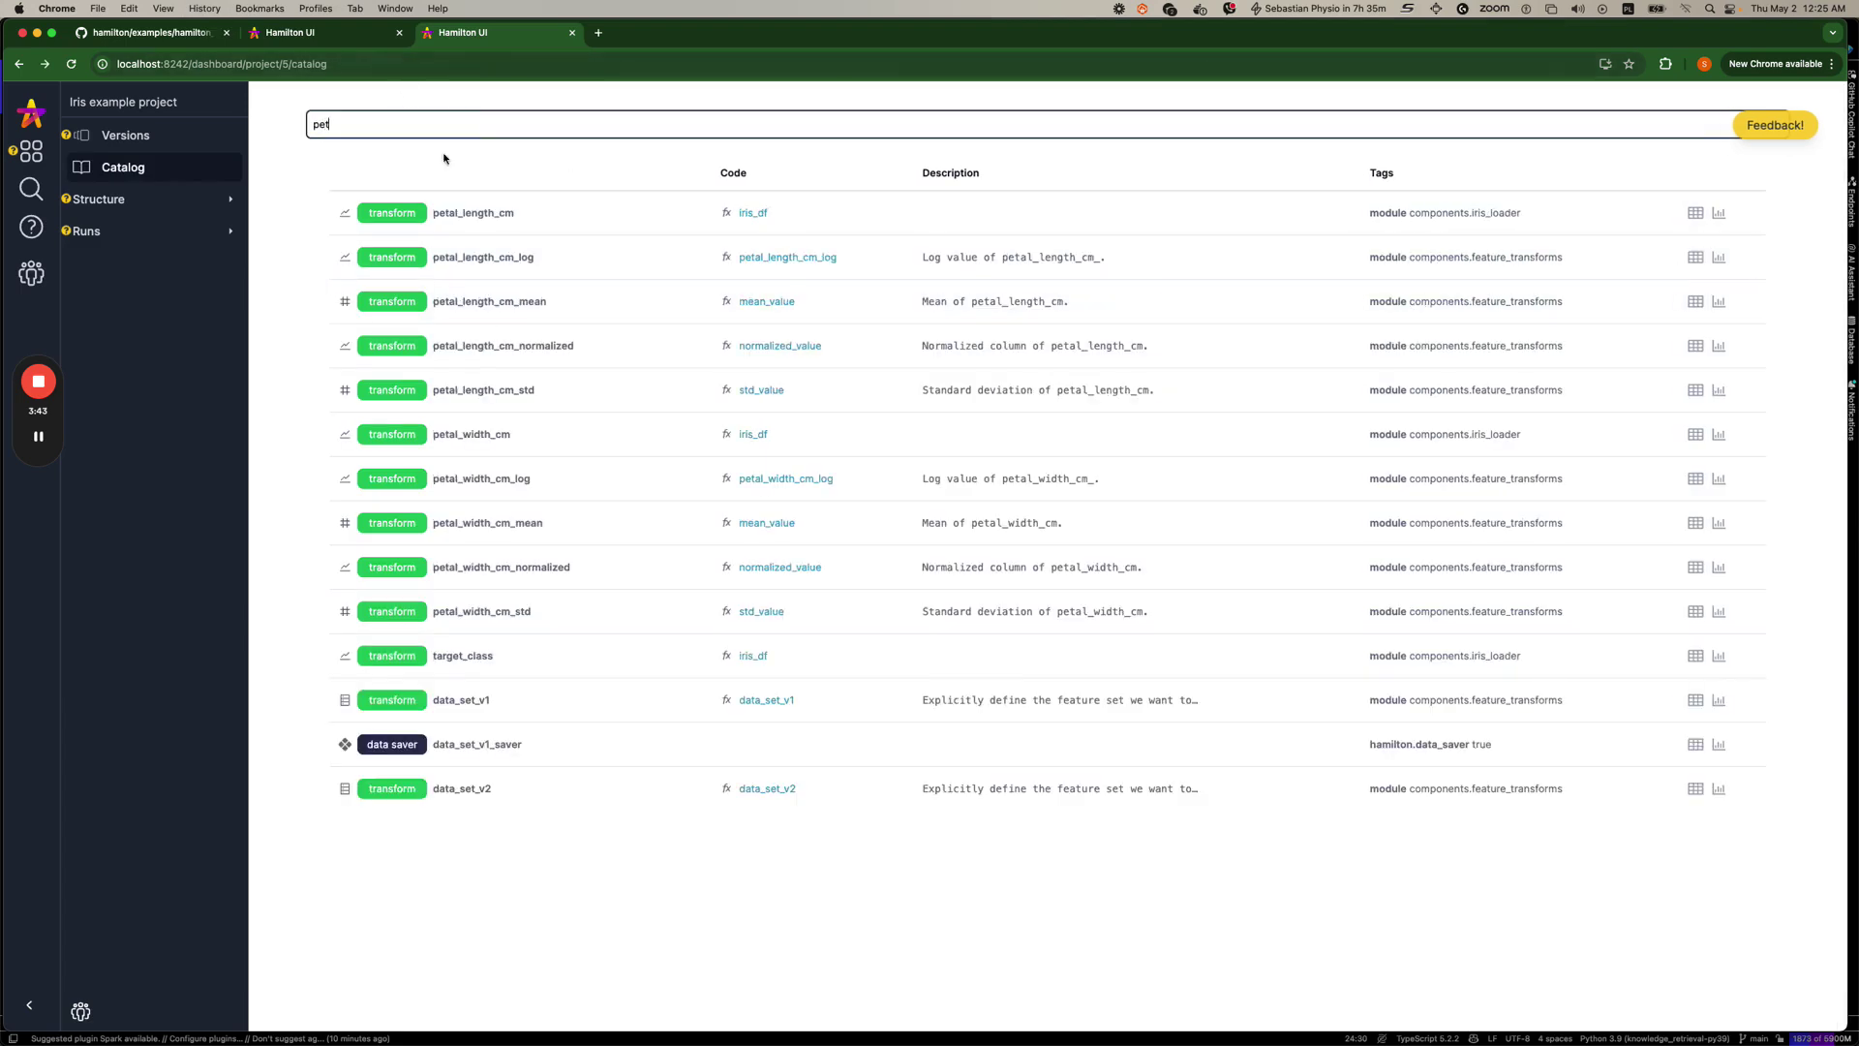
{"action": "left_click", "coordinate": [1283, 214]}
{"action": "left_click", "coordinate": [1696, 214]}
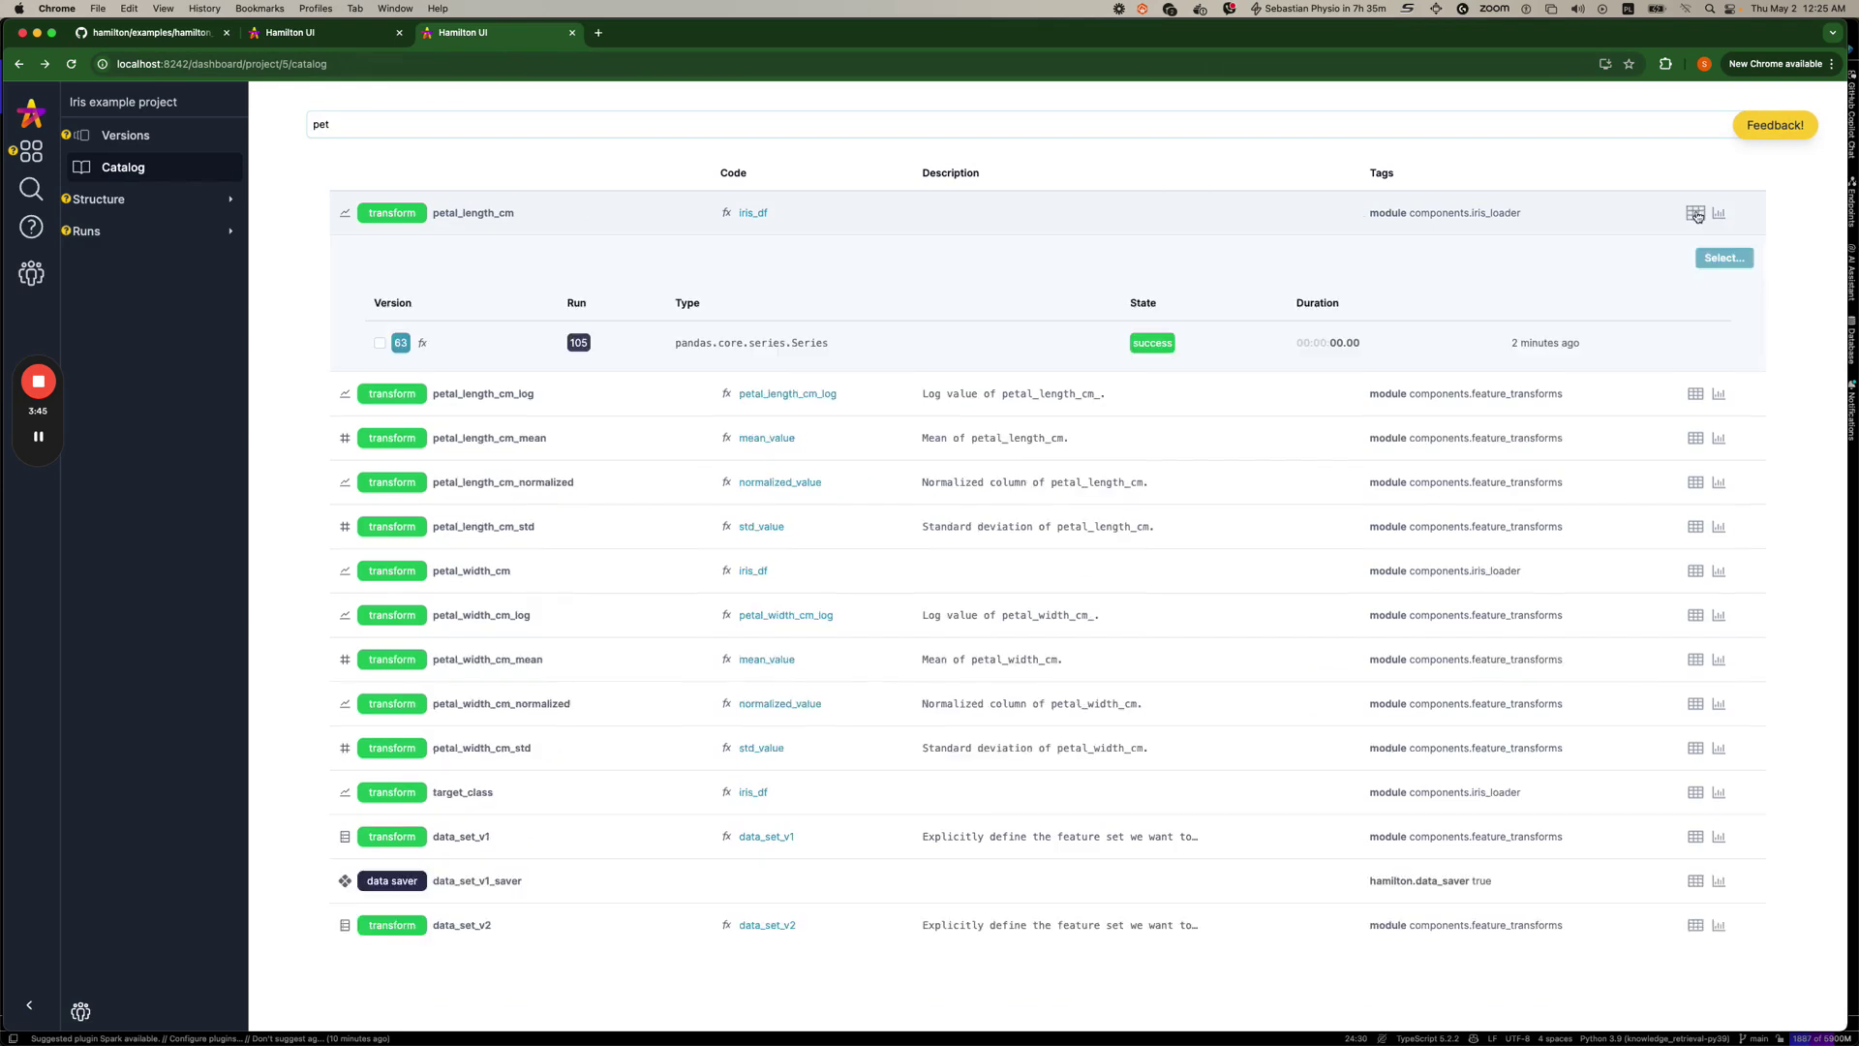
Open version 63 from petal_length_cm's entry and examine the node's upstream and downstream lineage in the graph.
{"action": "left_click", "coordinate": [401, 344]}
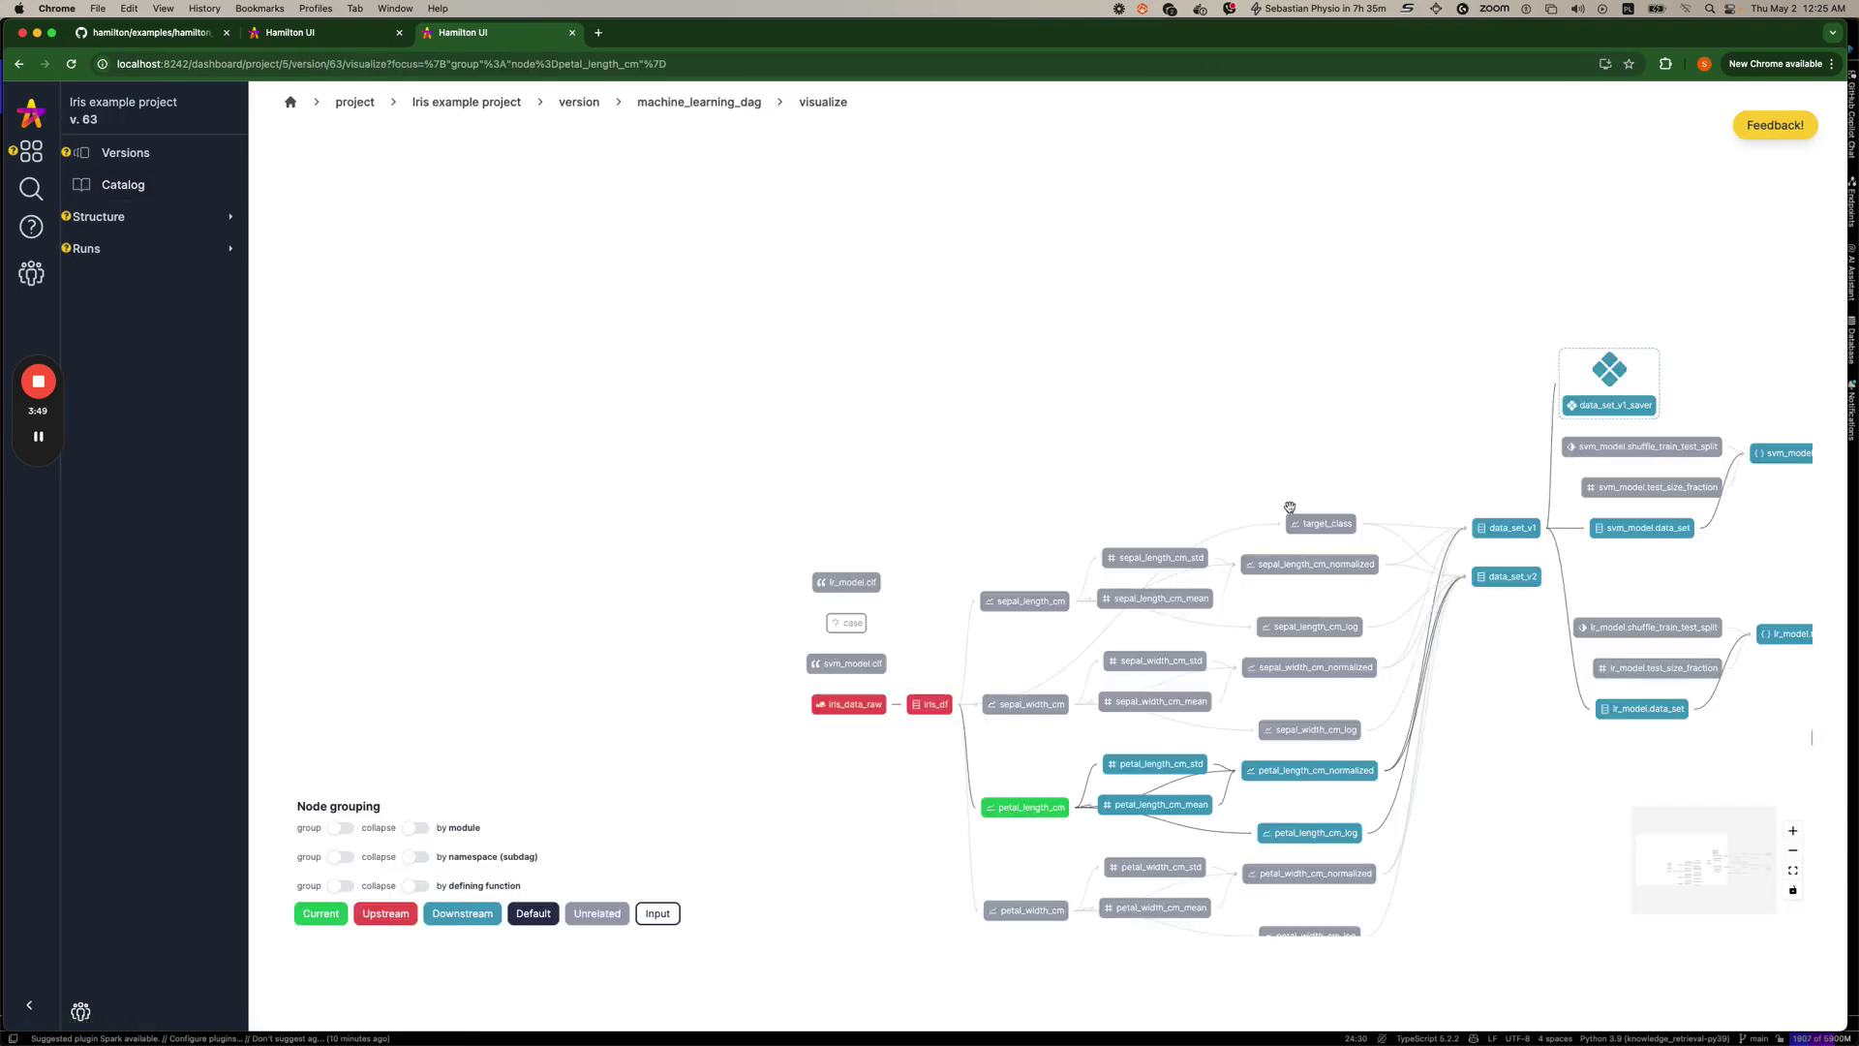
{"action": "scroll", "coordinate": [630, 690], "scroll_direction": "up", "scroll_amount": 3}
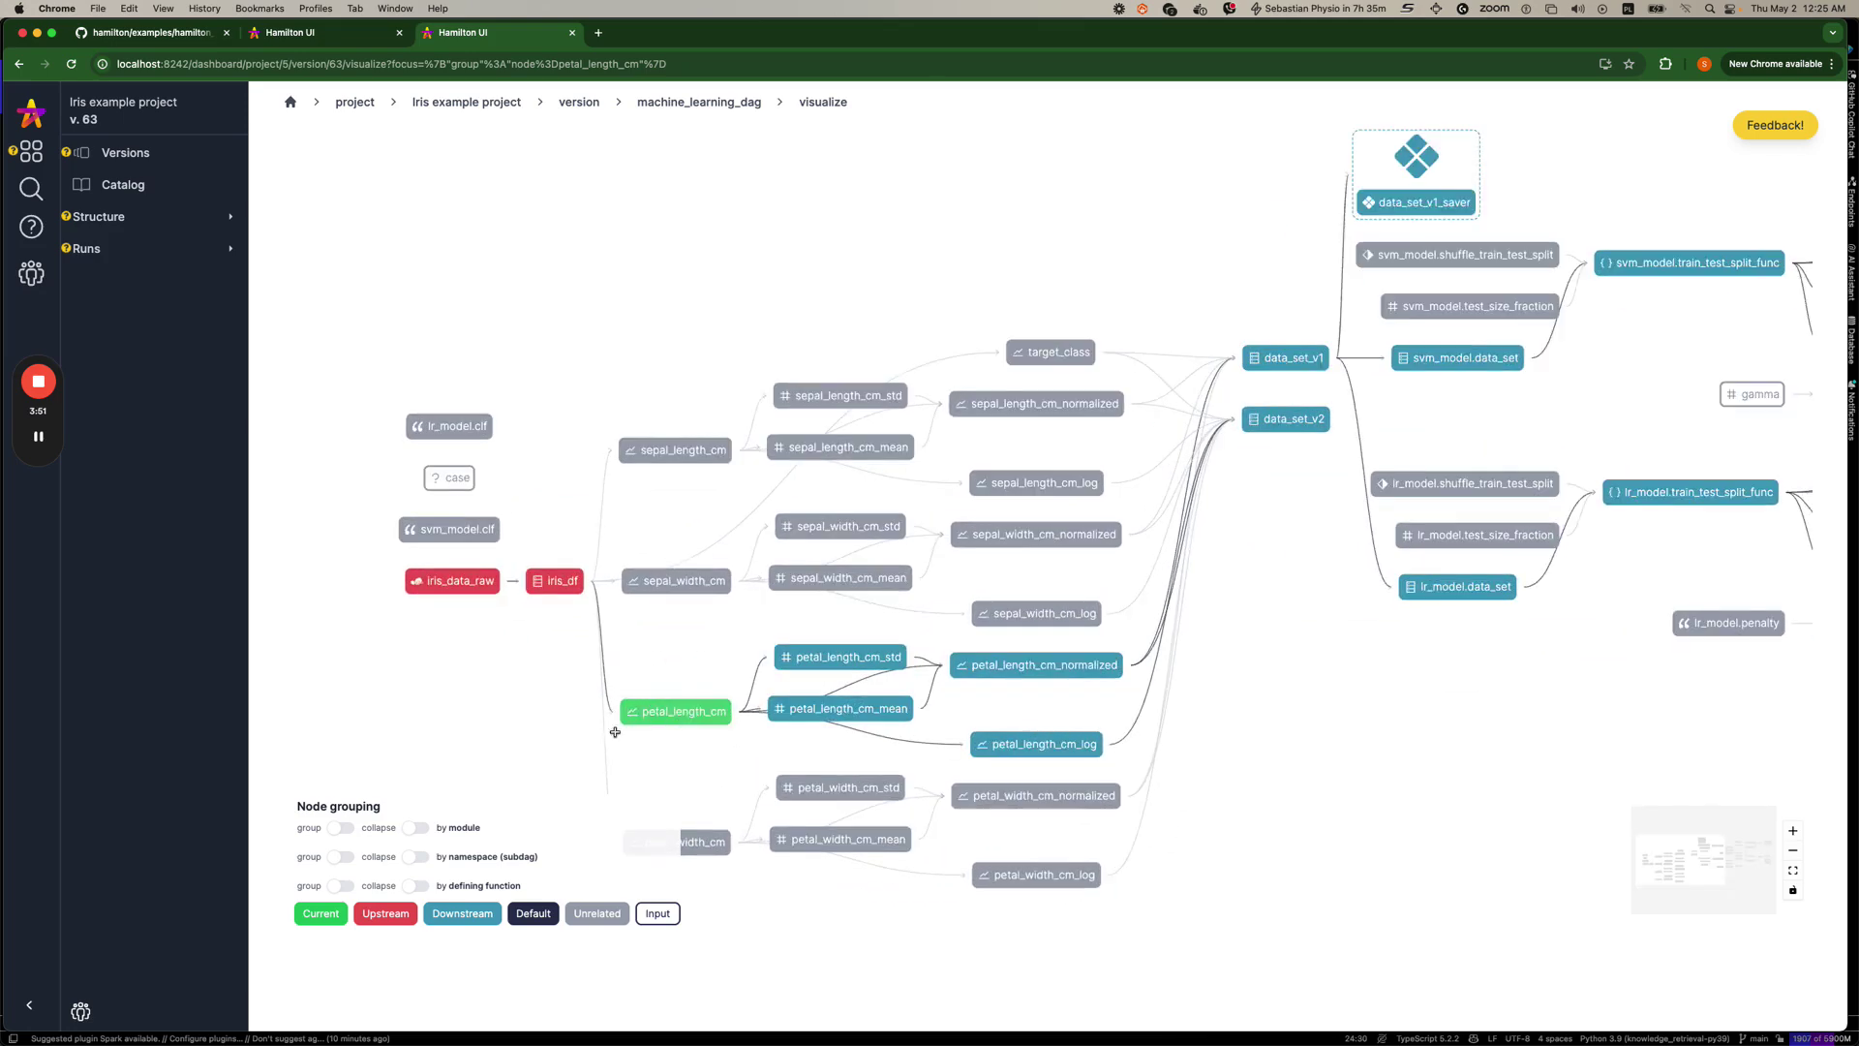
{"action": "scroll", "coordinate": [663, 701], "scroll_direction": "up", "scroll_amount": 1}
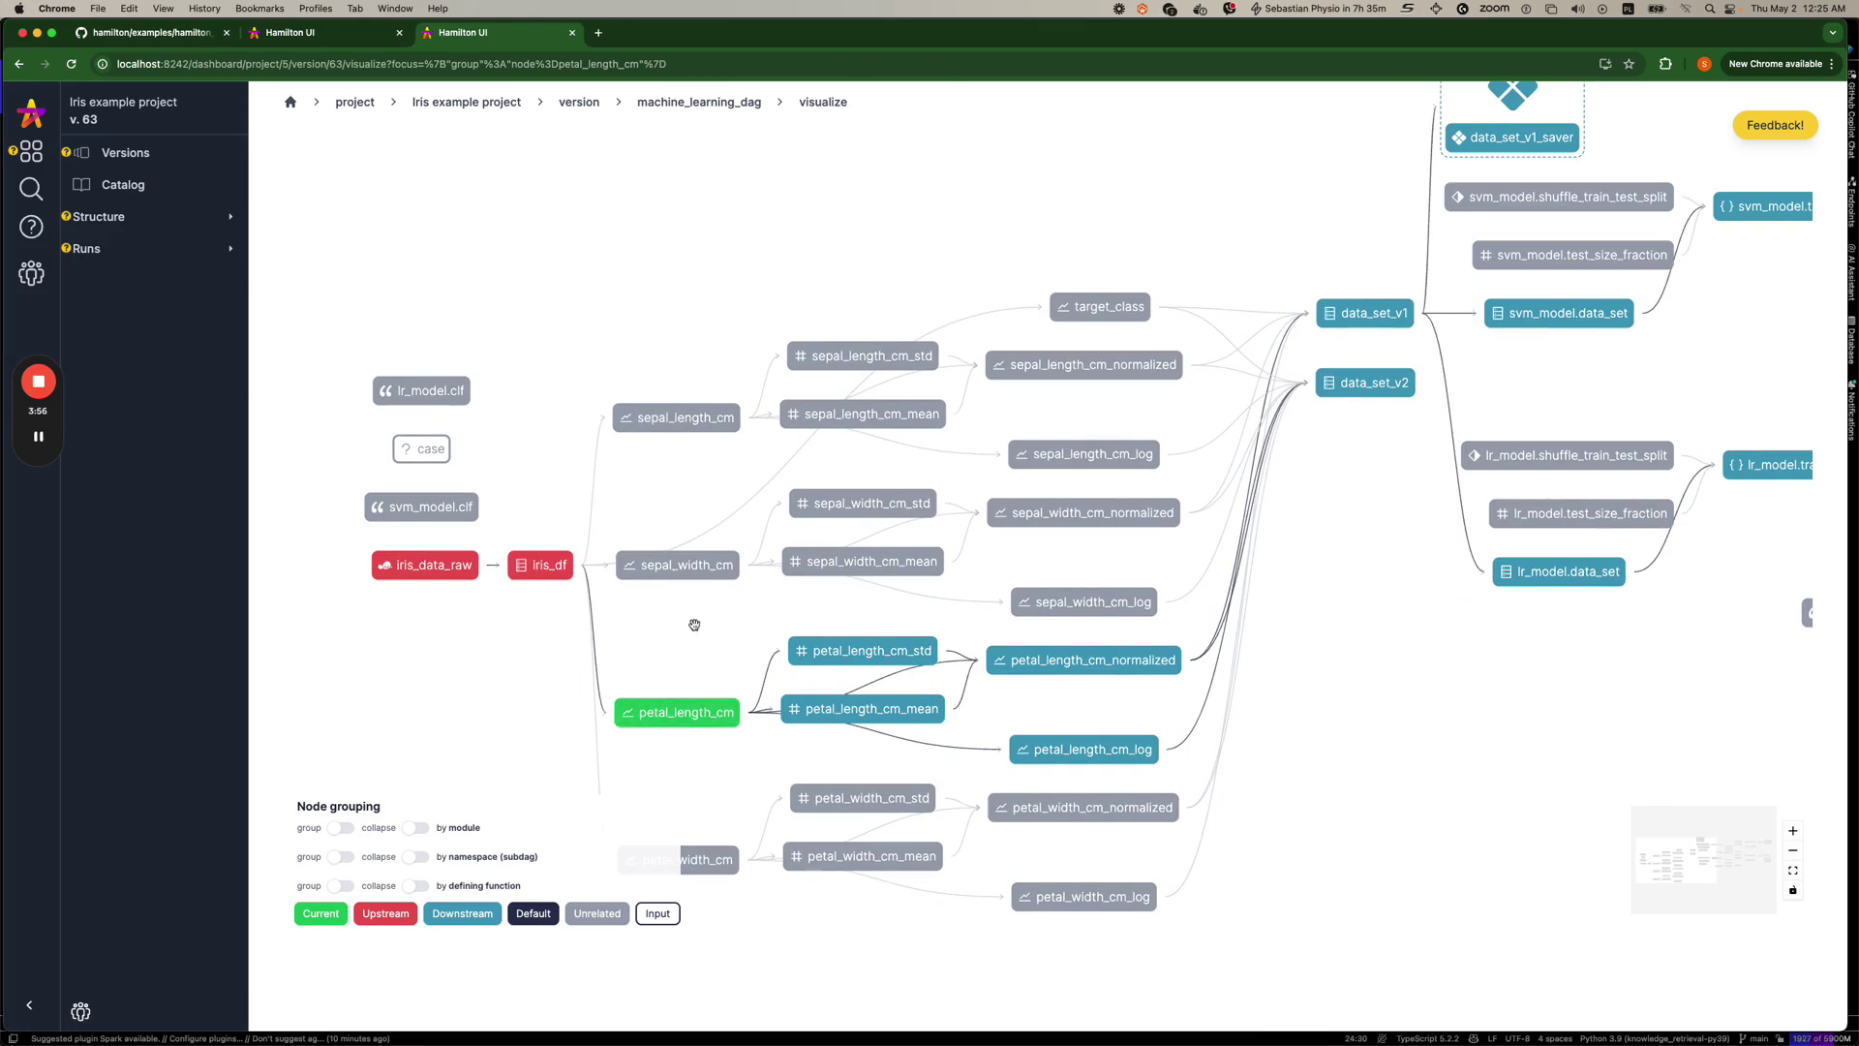
{"action": "scroll", "coordinate": [694, 635], "scroll_direction": "down", "scroll_amount": 3}
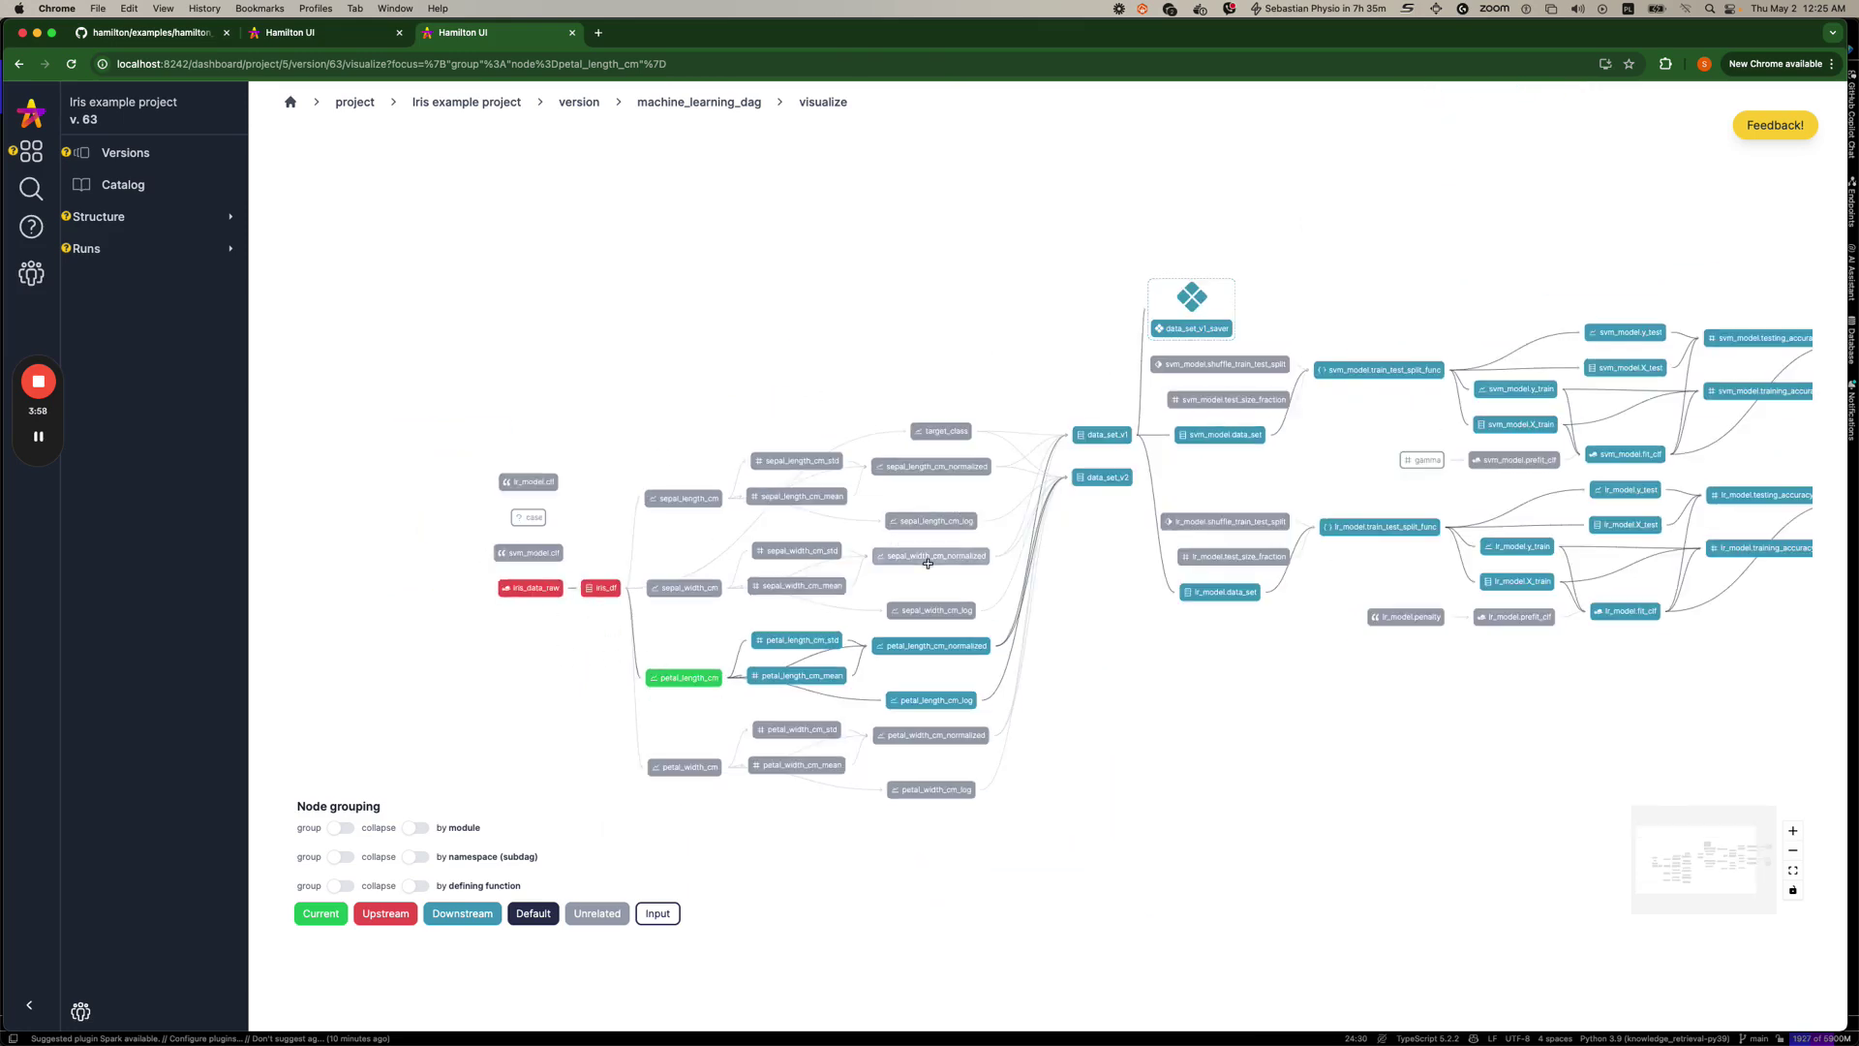
{"action": "left_click_drag", "start_coordinate": [1052, 606], "coordinate": [925, 599]}
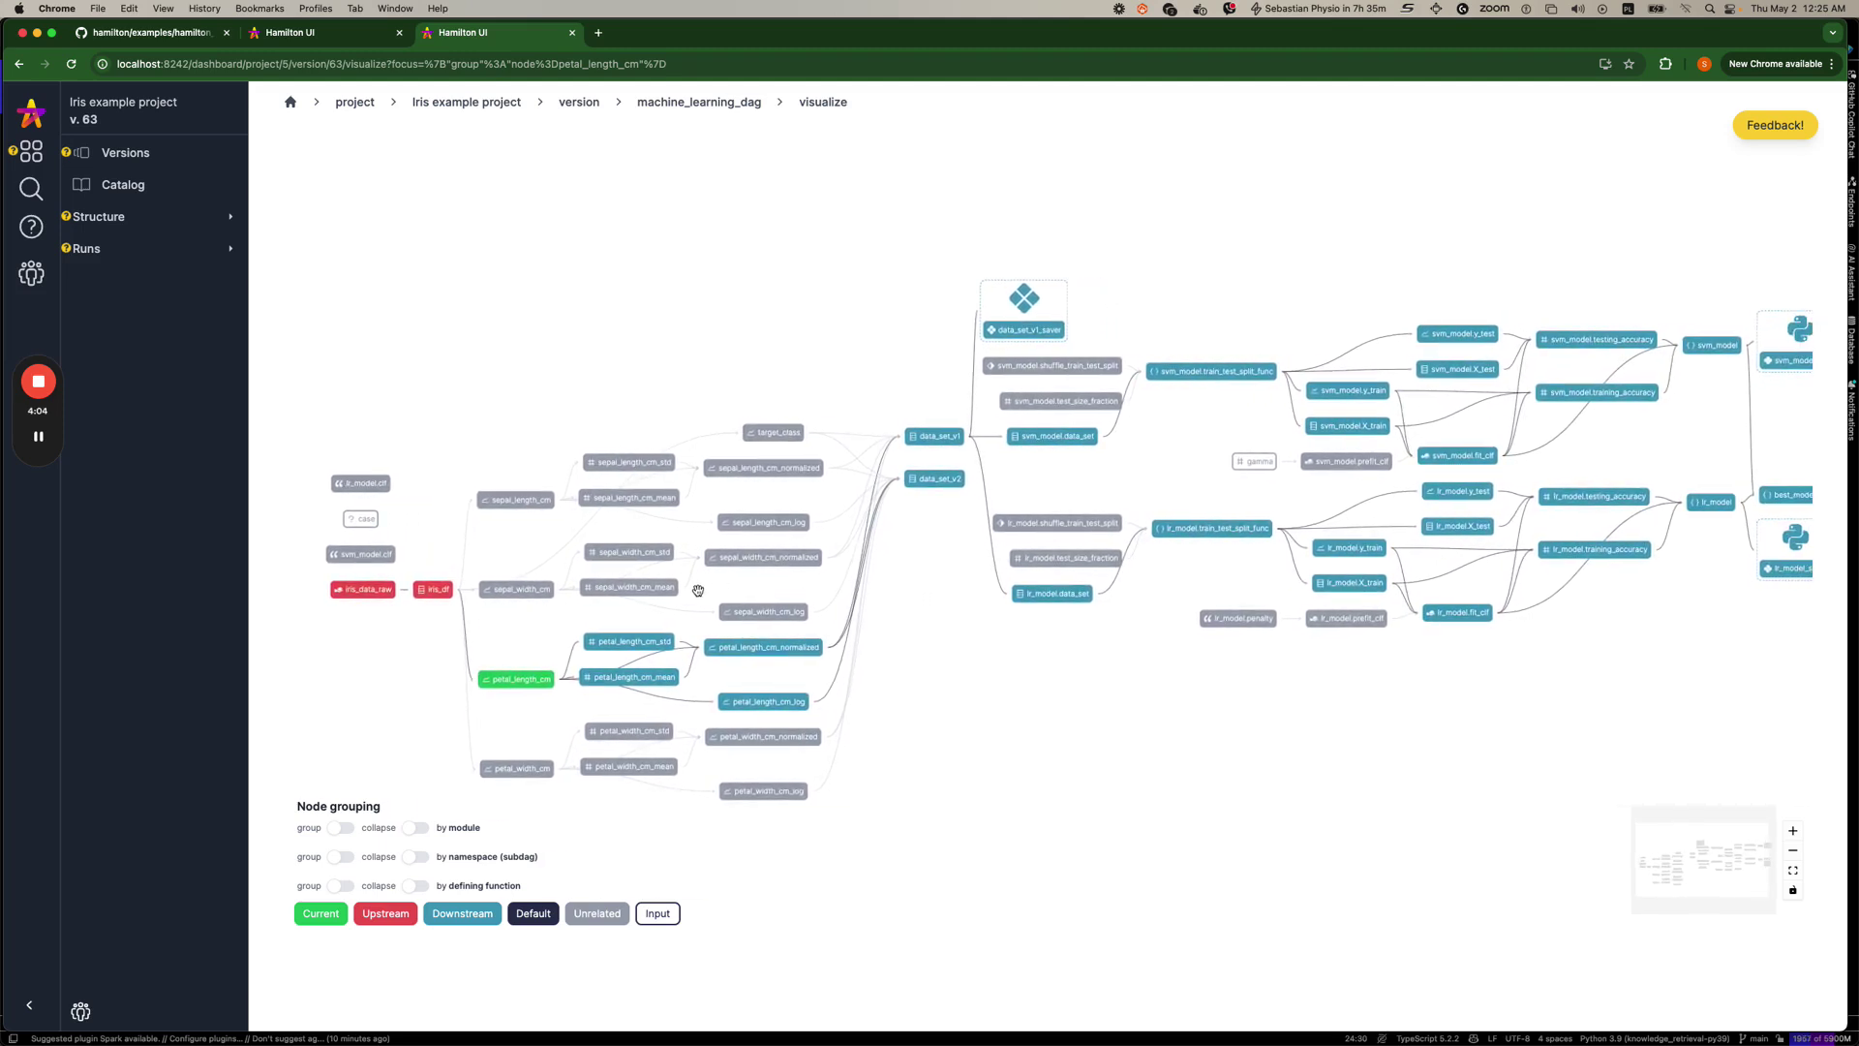
Focus the graph on data_set_v1_saver and on lr_model_saver to examine their upstream lineage.
{"action": "scroll", "coordinate": [825, 518], "scroll_direction": "up", "scroll_amount": 1}
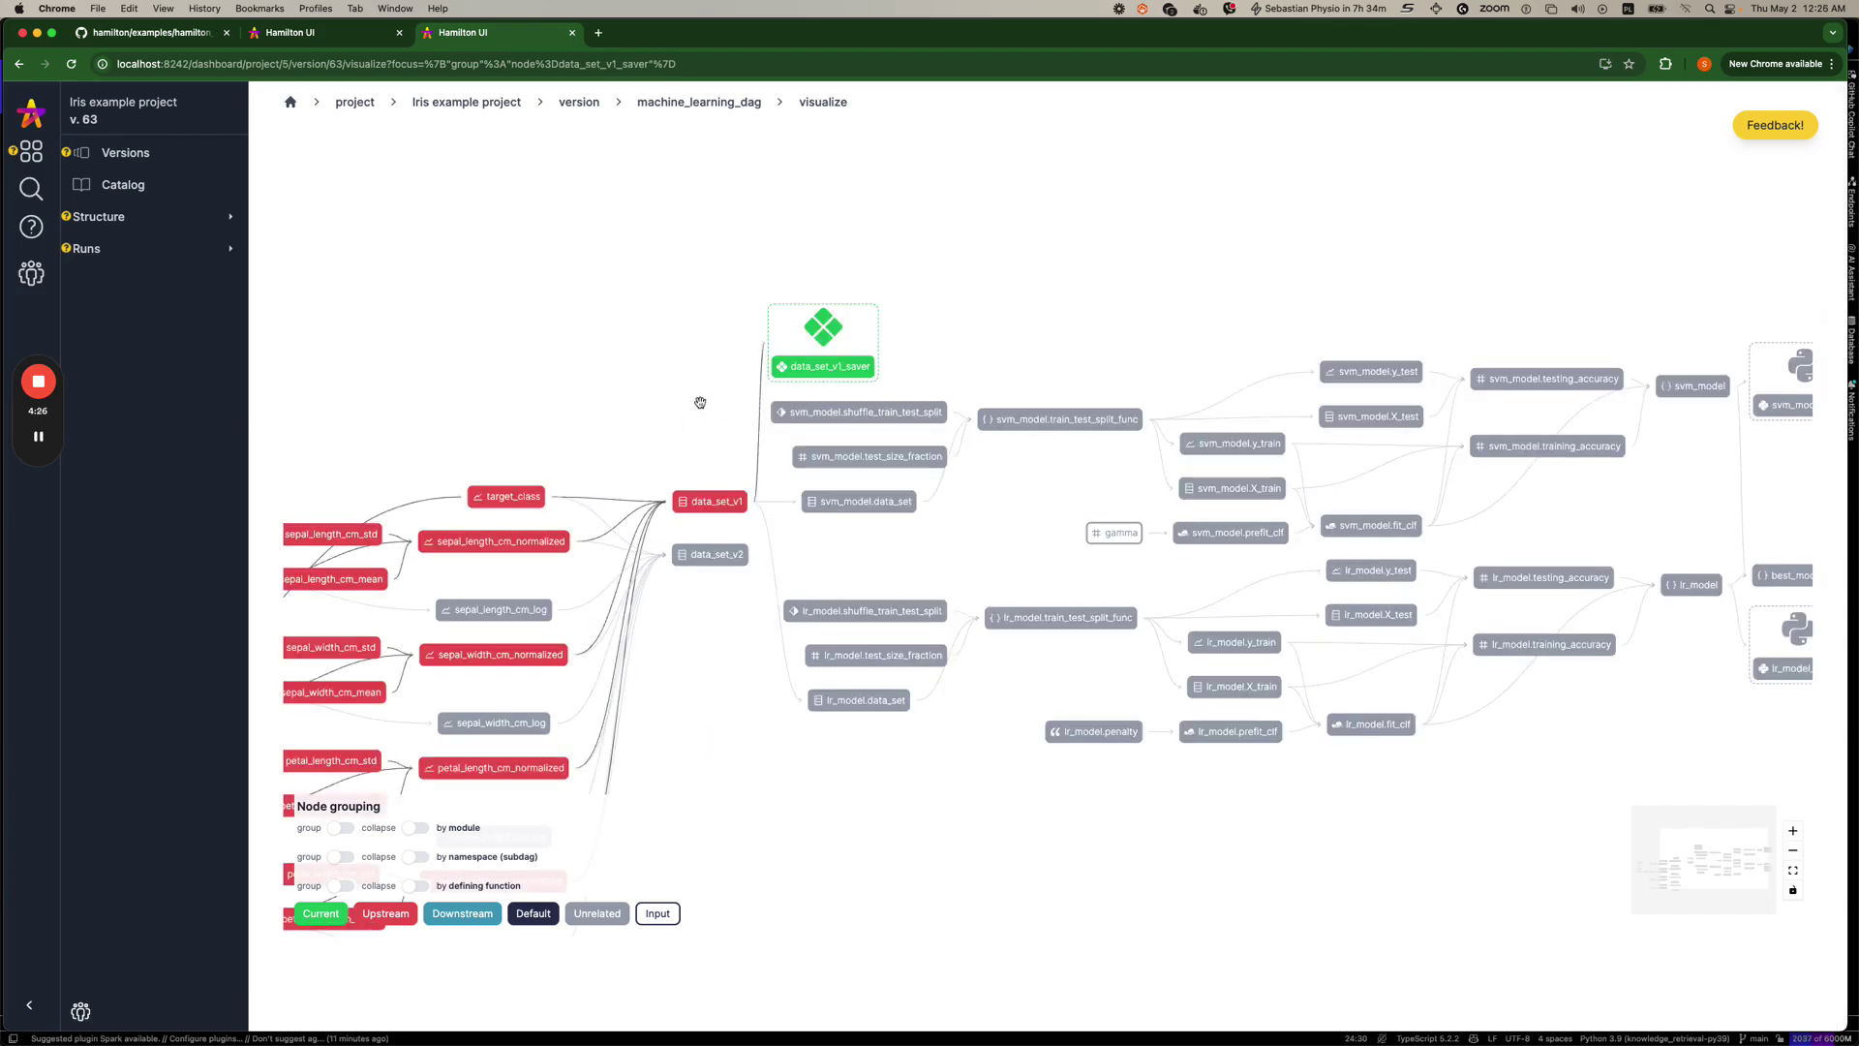
{"action": "scroll", "coordinate": [697, 402], "scroll_direction": "up", "scroll_amount": 2}
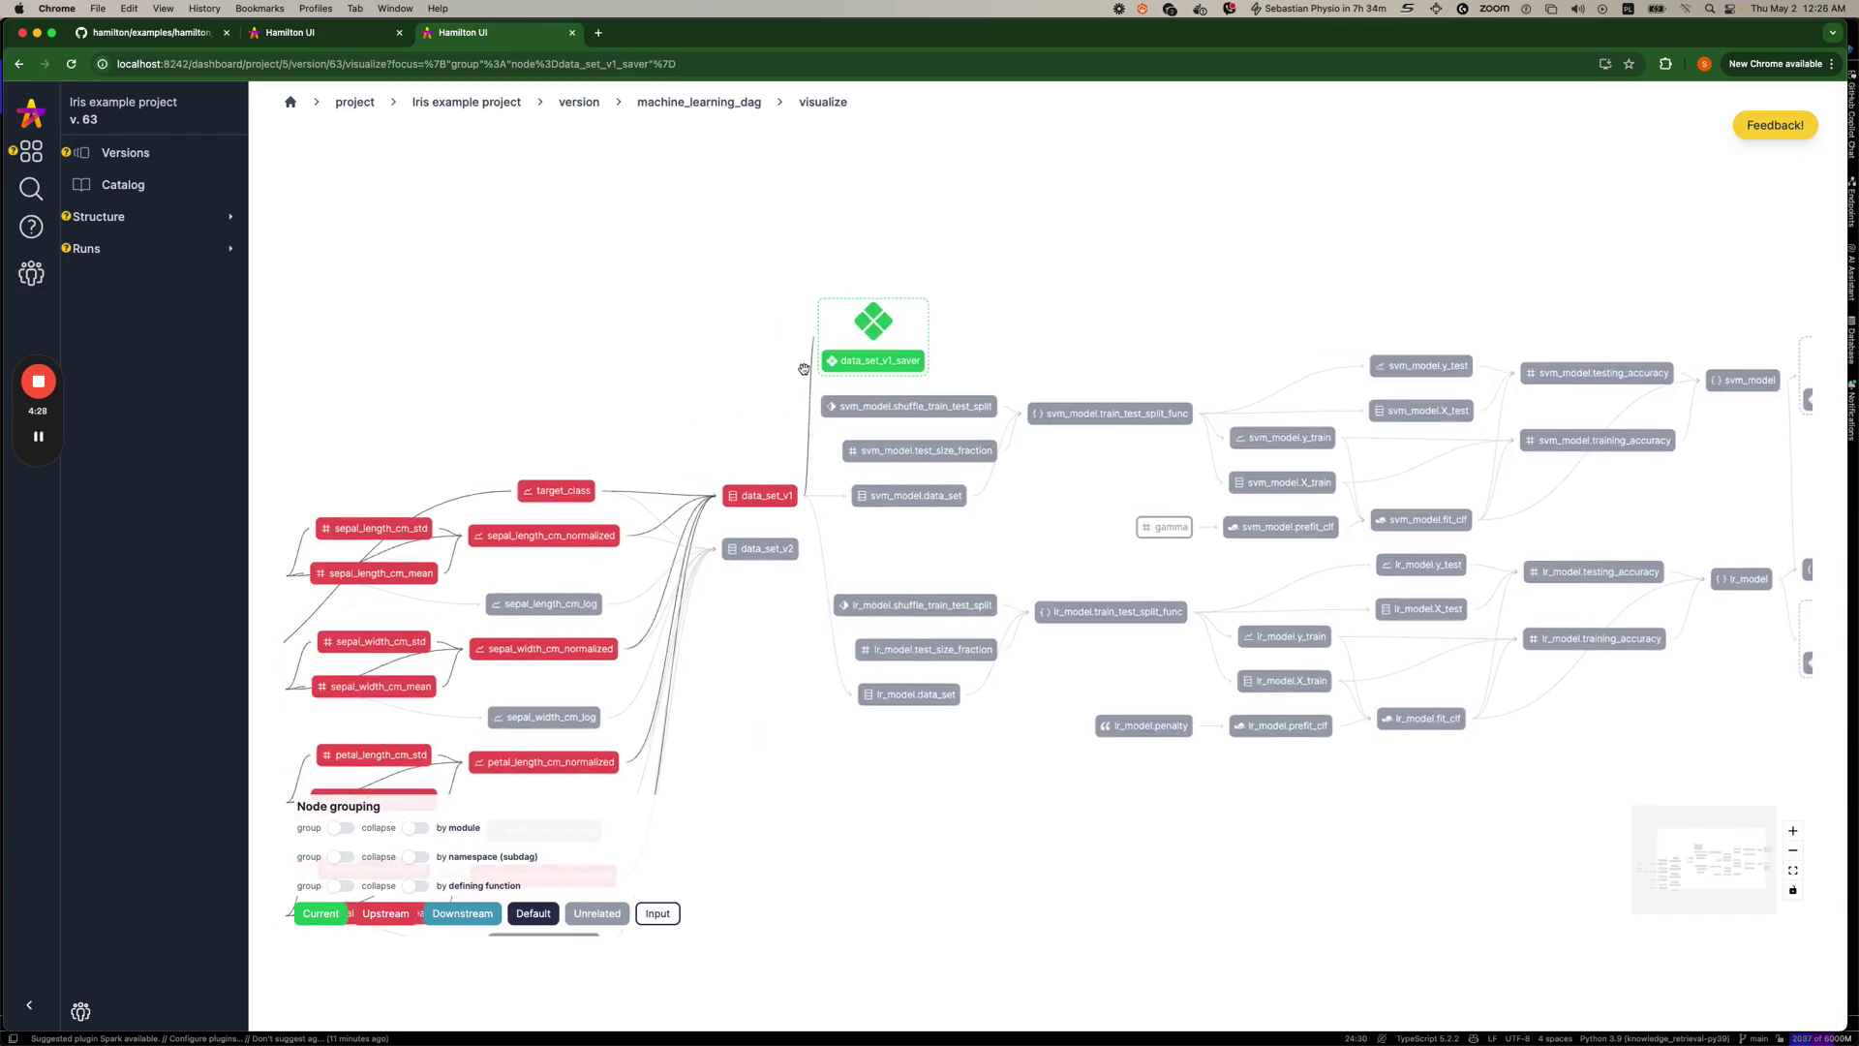
{"action": "scroll", "coordinate": [1082, 385], "scroll_direction": "right", "scroll_amount": 5}
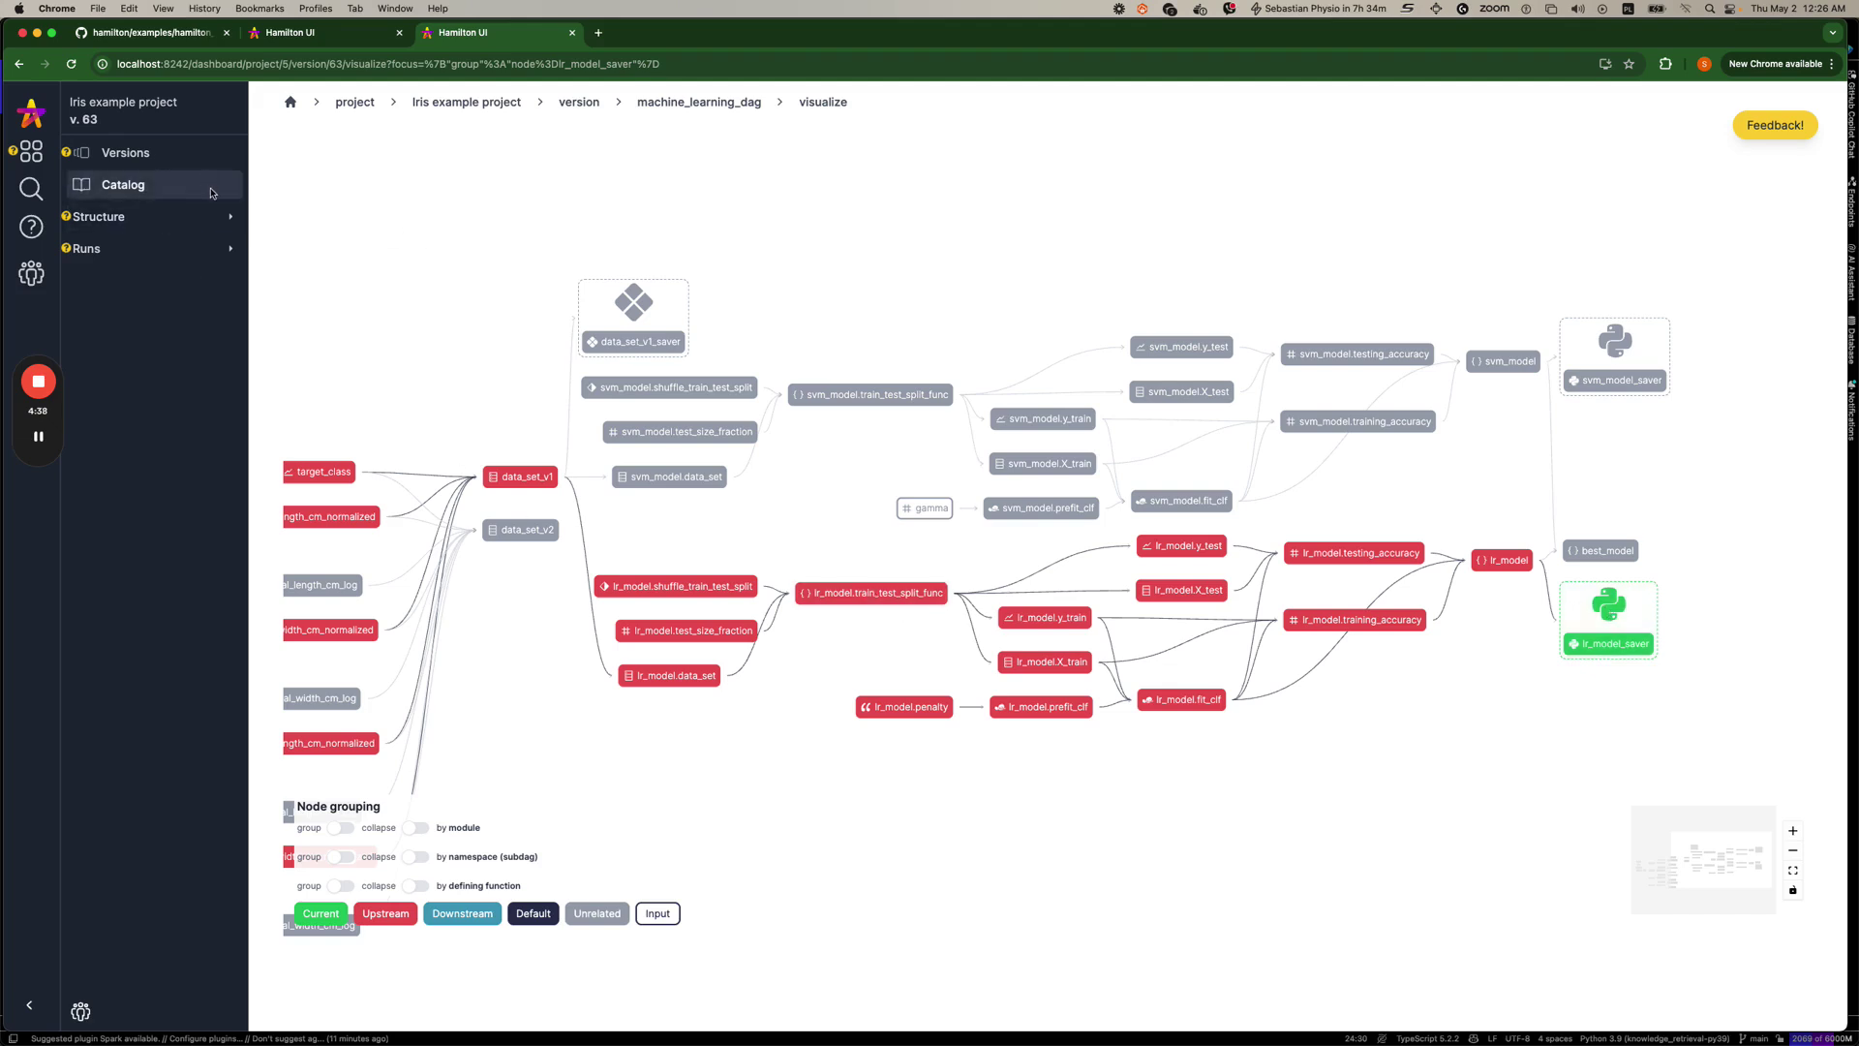
Find data_set_v1_saver in the catalog, list its runs, and open its output in run 105.
{"action": "left_click", "coordinate": [165, 183]}
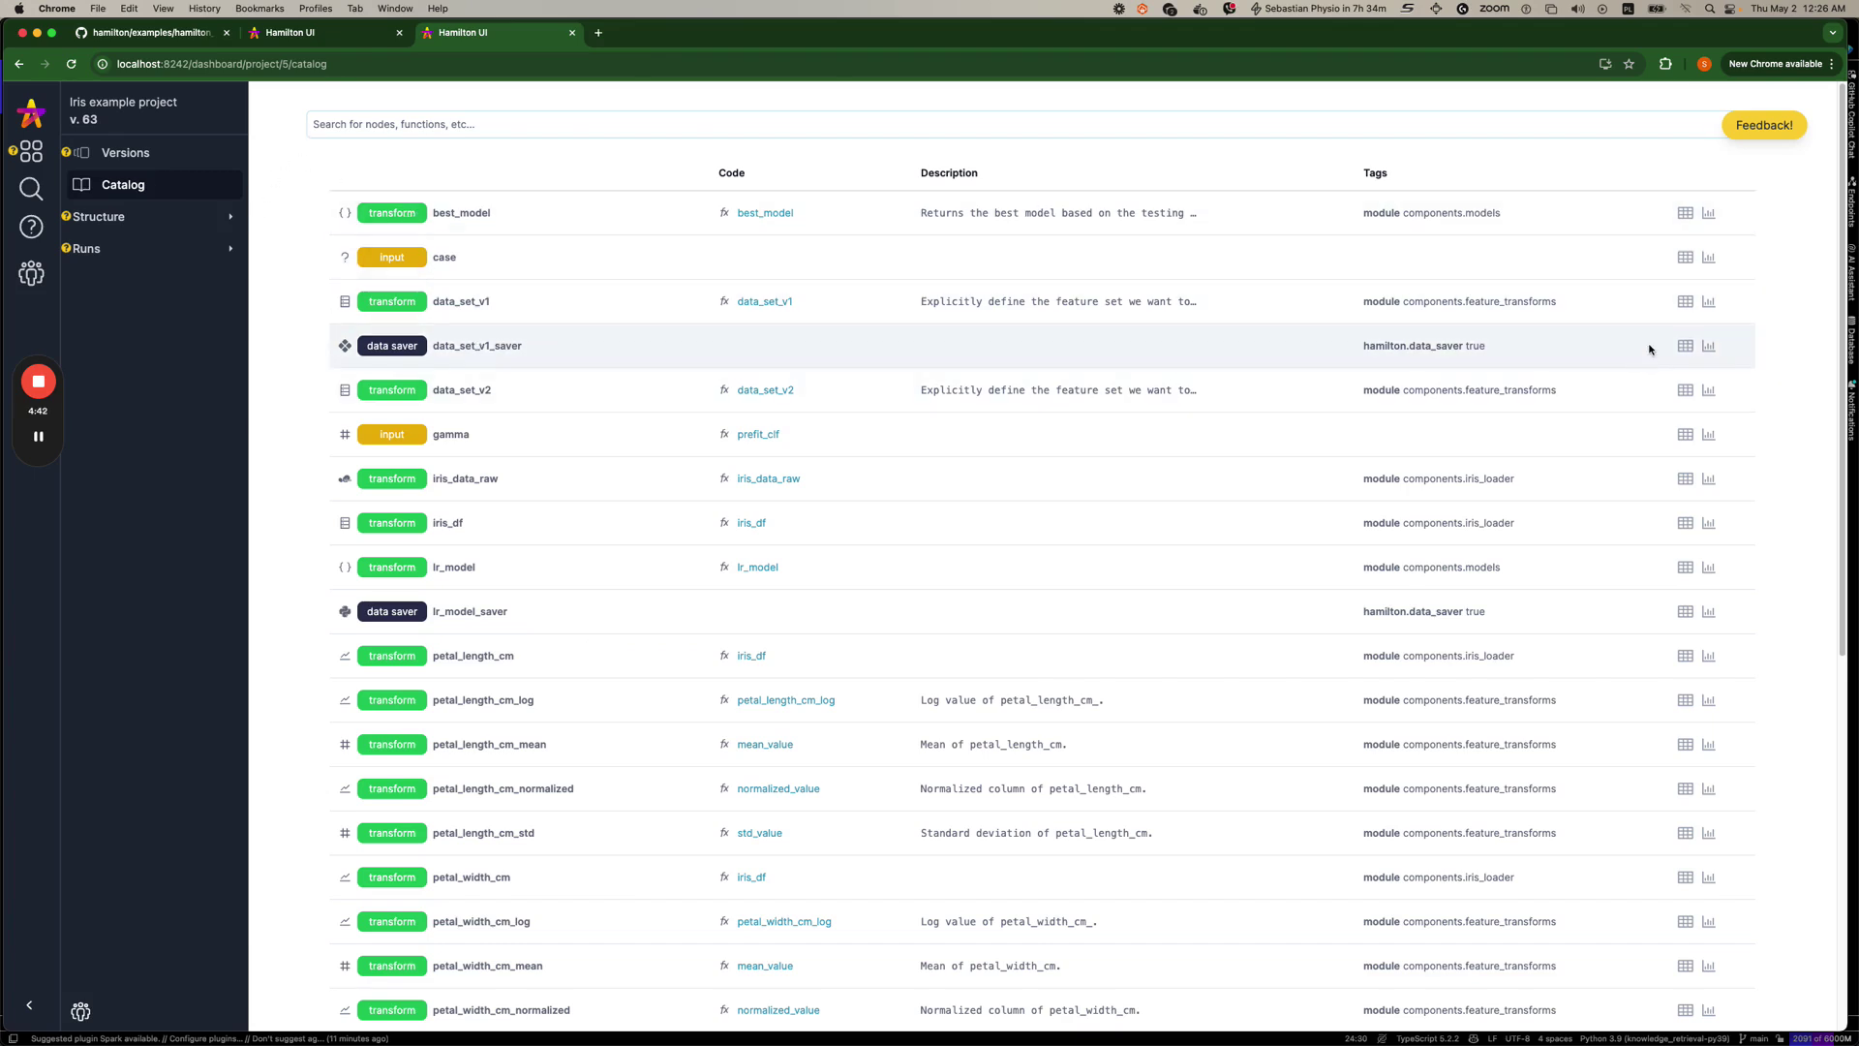
{"action": "left_click", "coordinate": [1686, 346]}
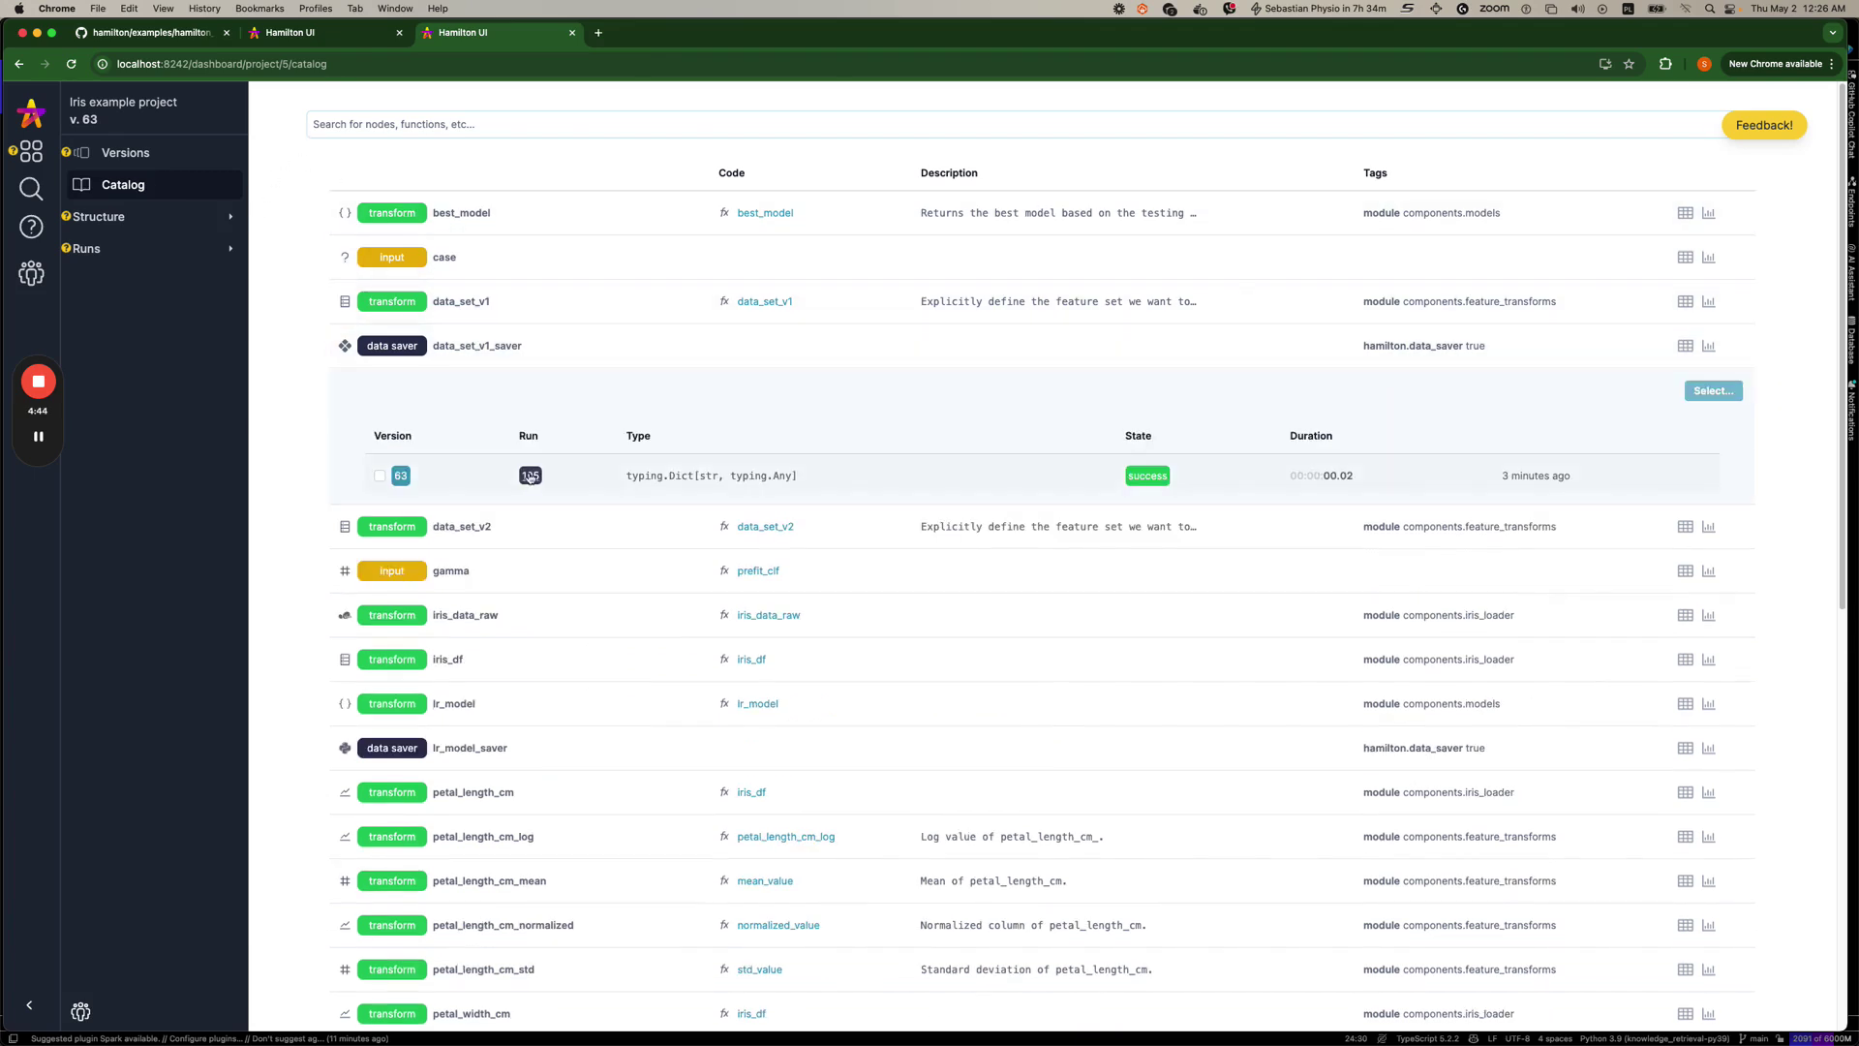
{"action": "left_click", "coordinate": [530, 475]}
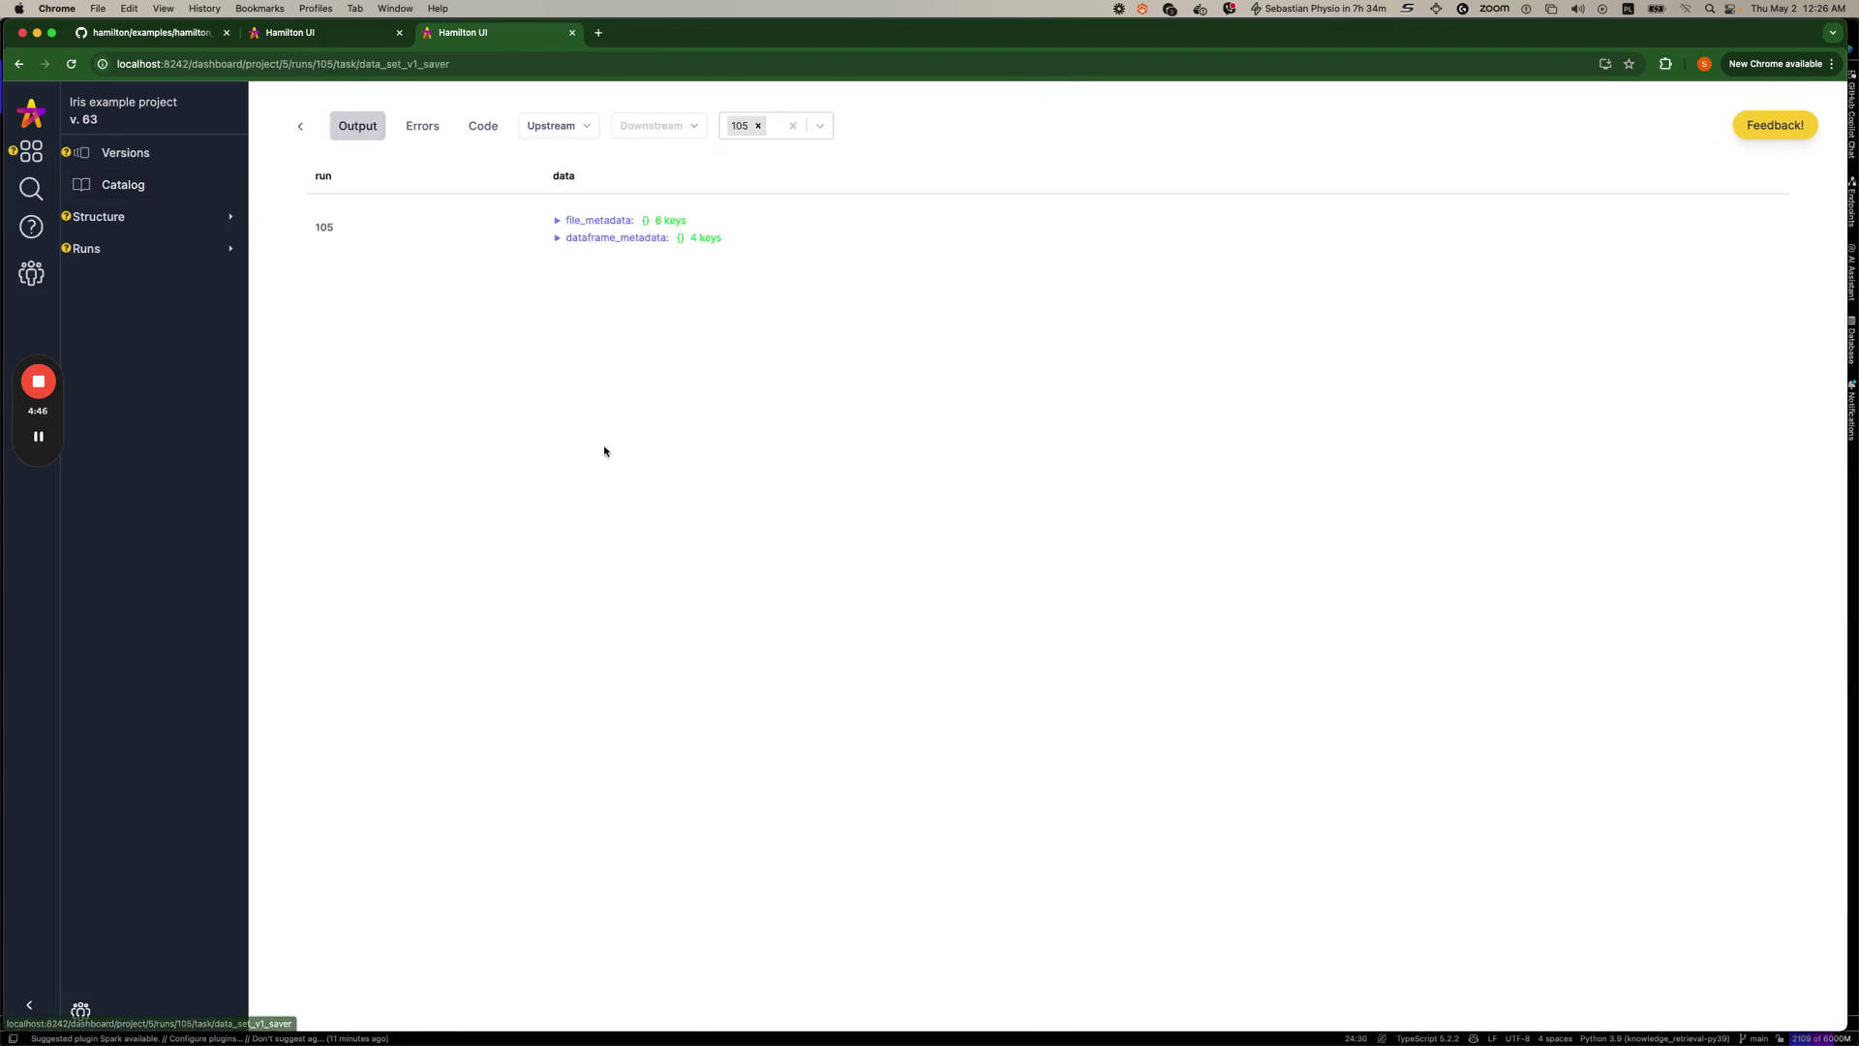
Expand the saver's file_metadata and dataframe_metadata, including datatypes and column_names, and highlight data_set_v1 in the file path.
{"action": "left_click", "coordinate": [558, 238]}
{"action": "left_click", "coordinate": [558, 223]}
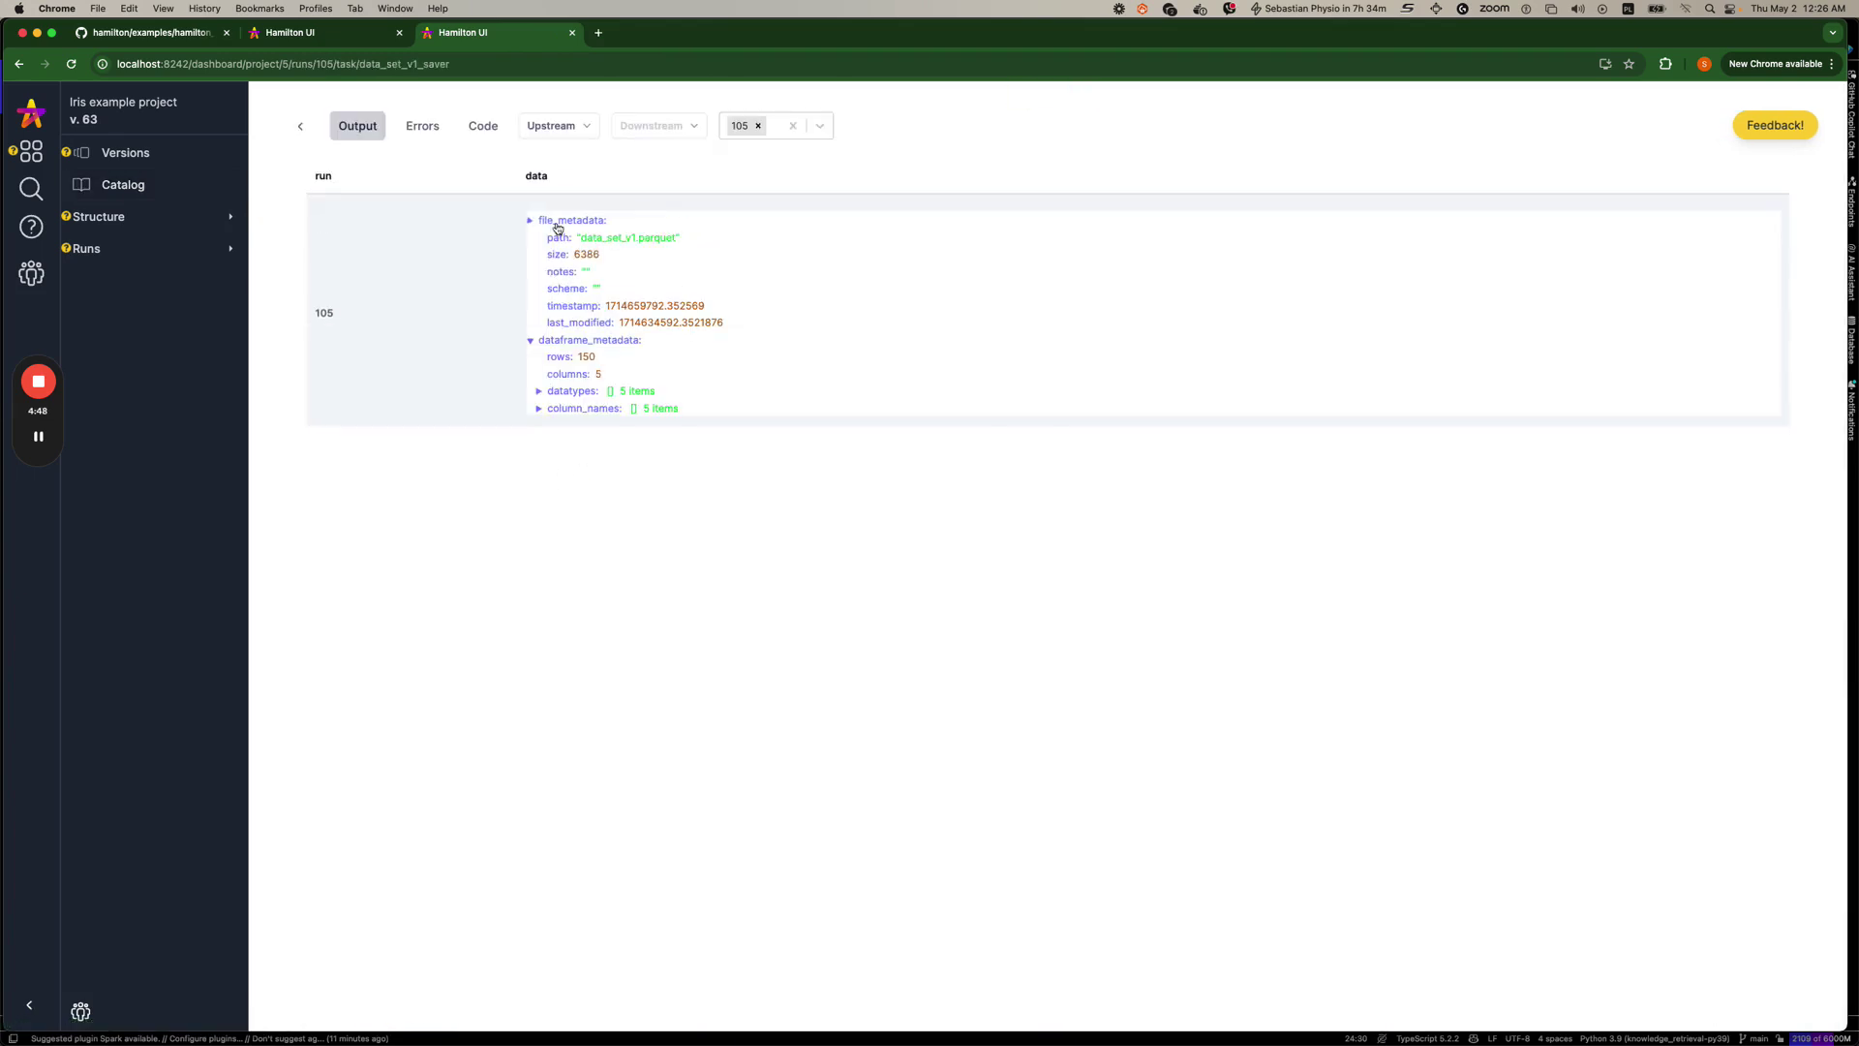
{"action": "left_click", "coordinate": [537, 408]}
{"action": "left_click", "coordinate": [539, 391]}
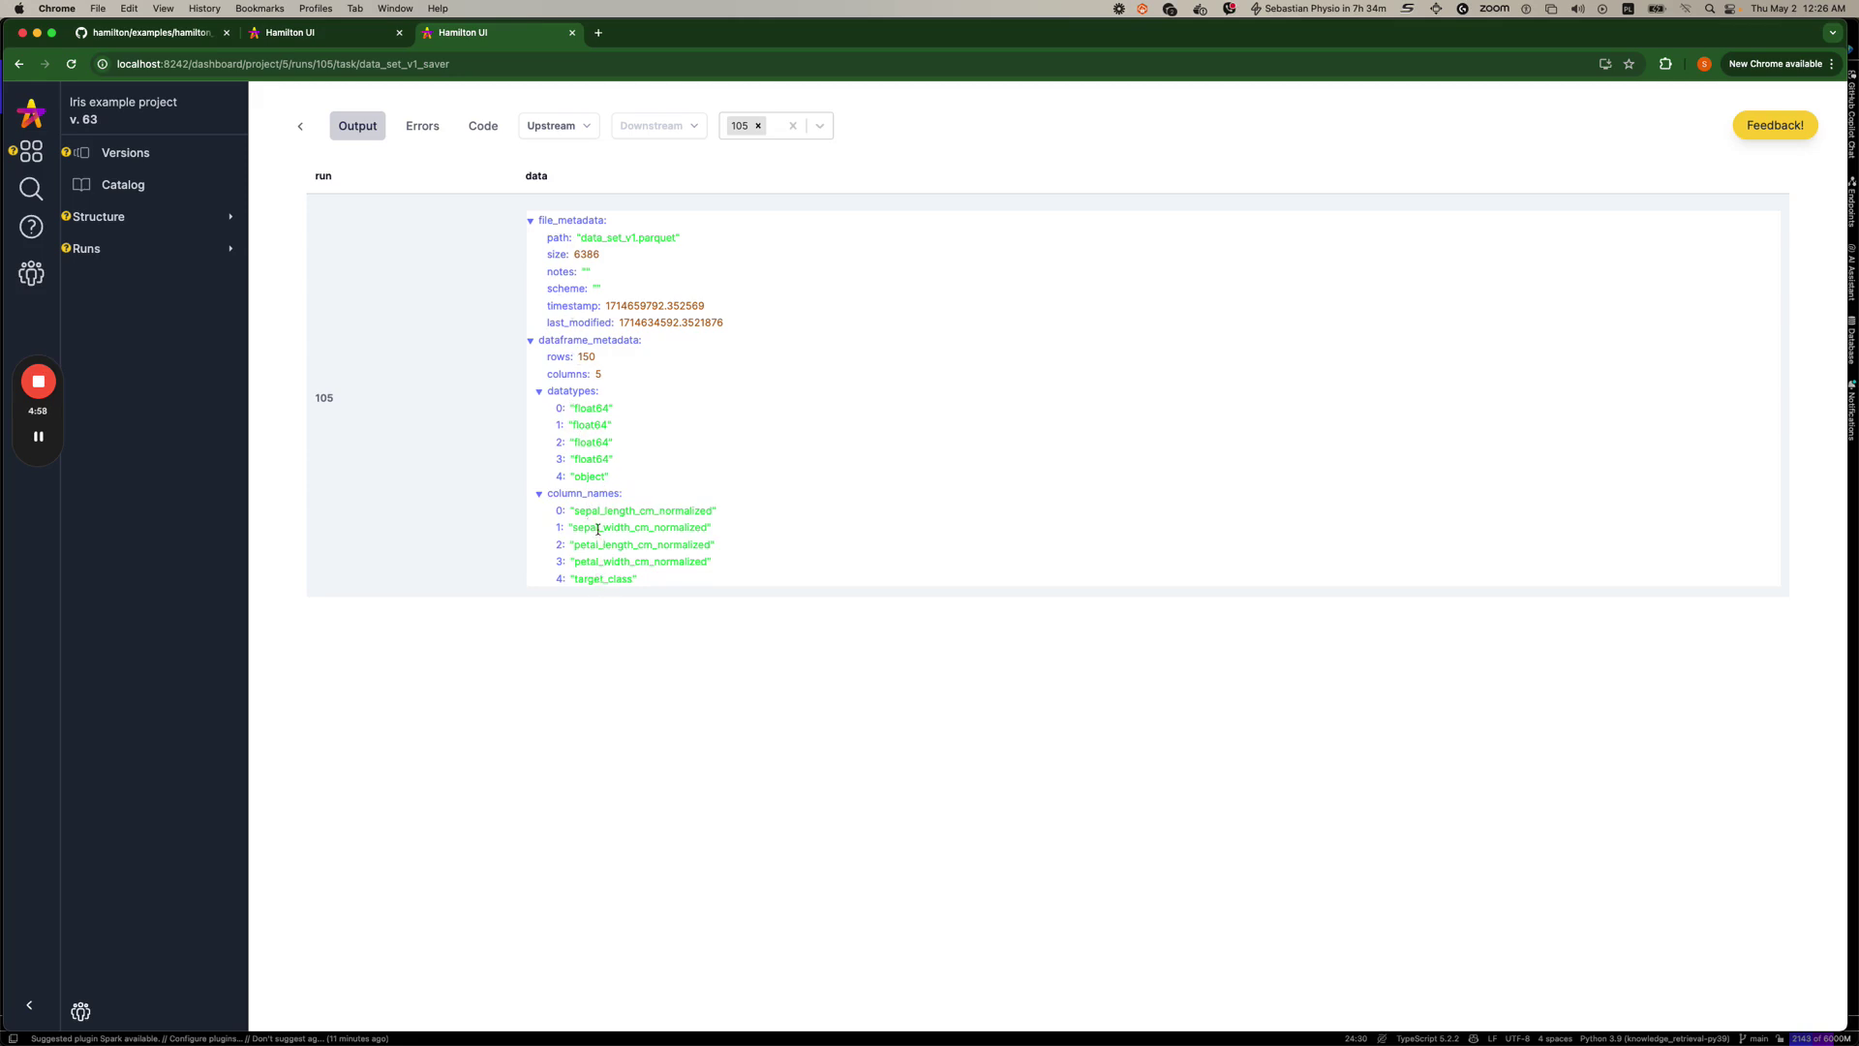
{"action": "double_click", "coordinate": [591, 238]}
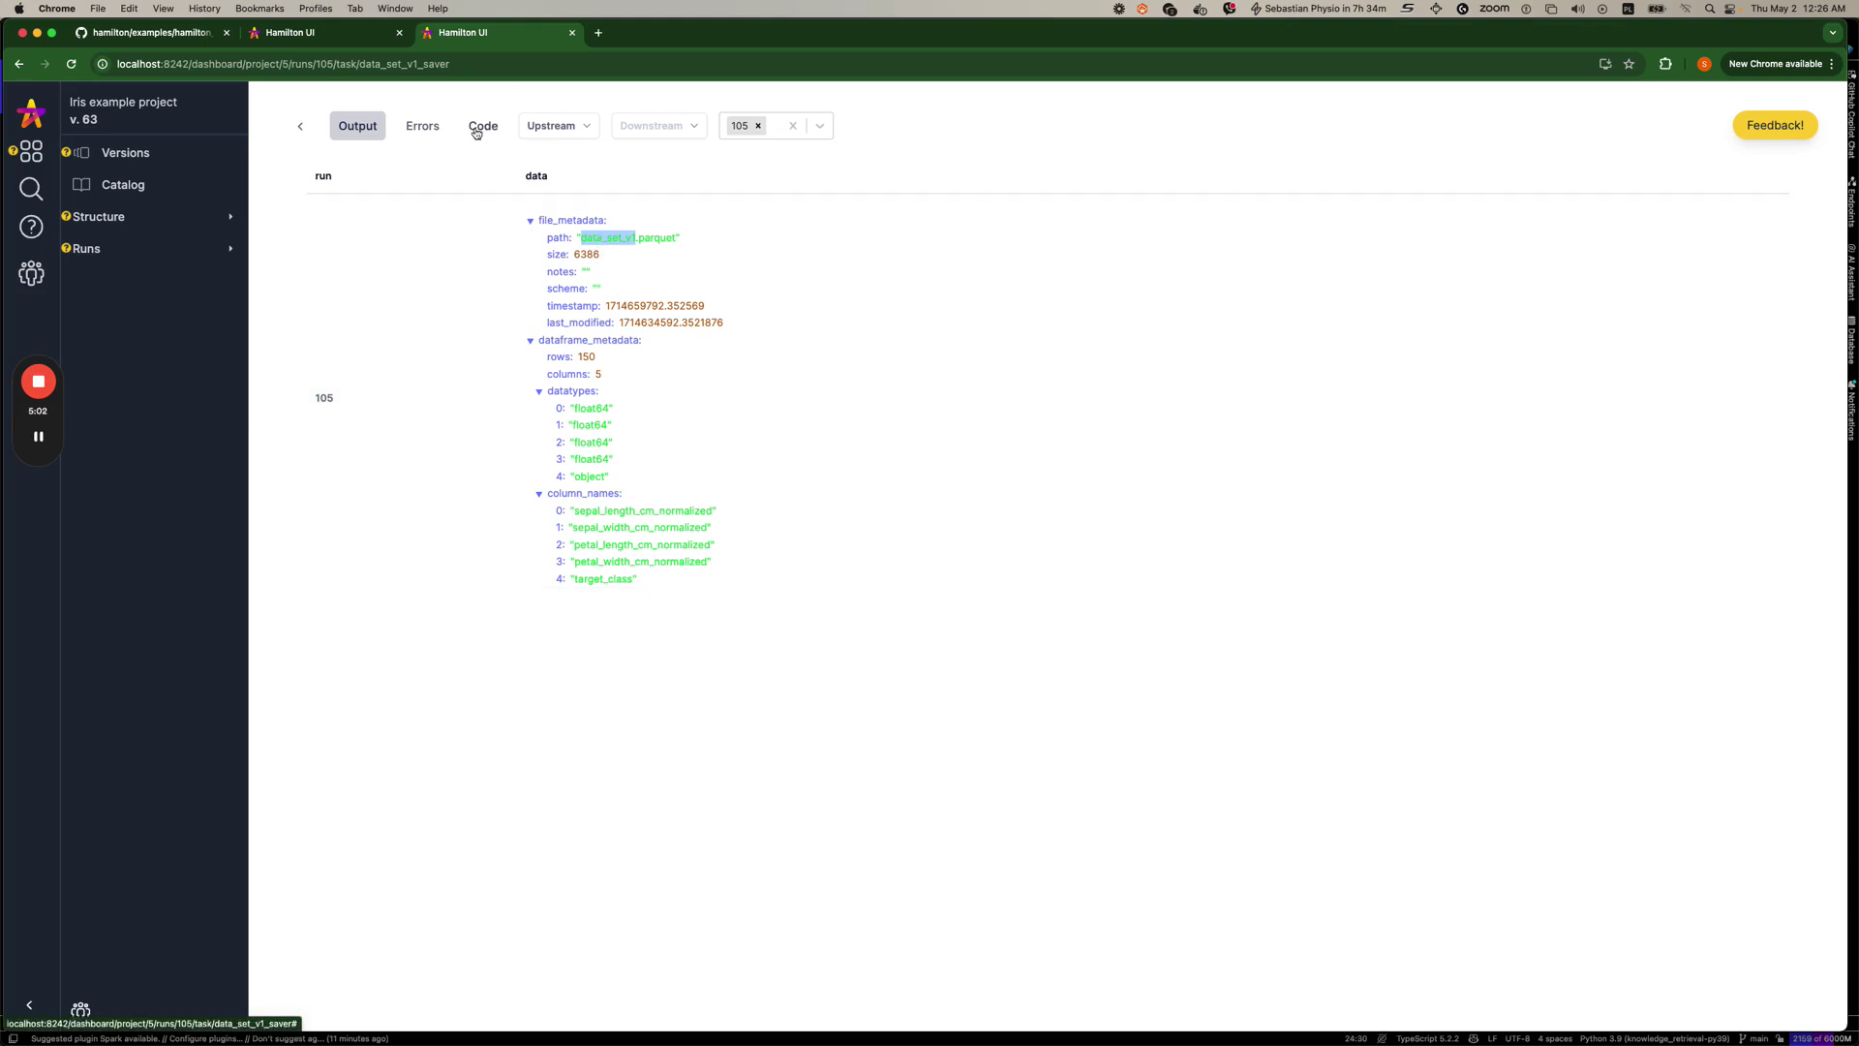
Return to the overview of run 105, then switch to PyCharm.
{"action": "left_click", "coordinate": [295, 130]}
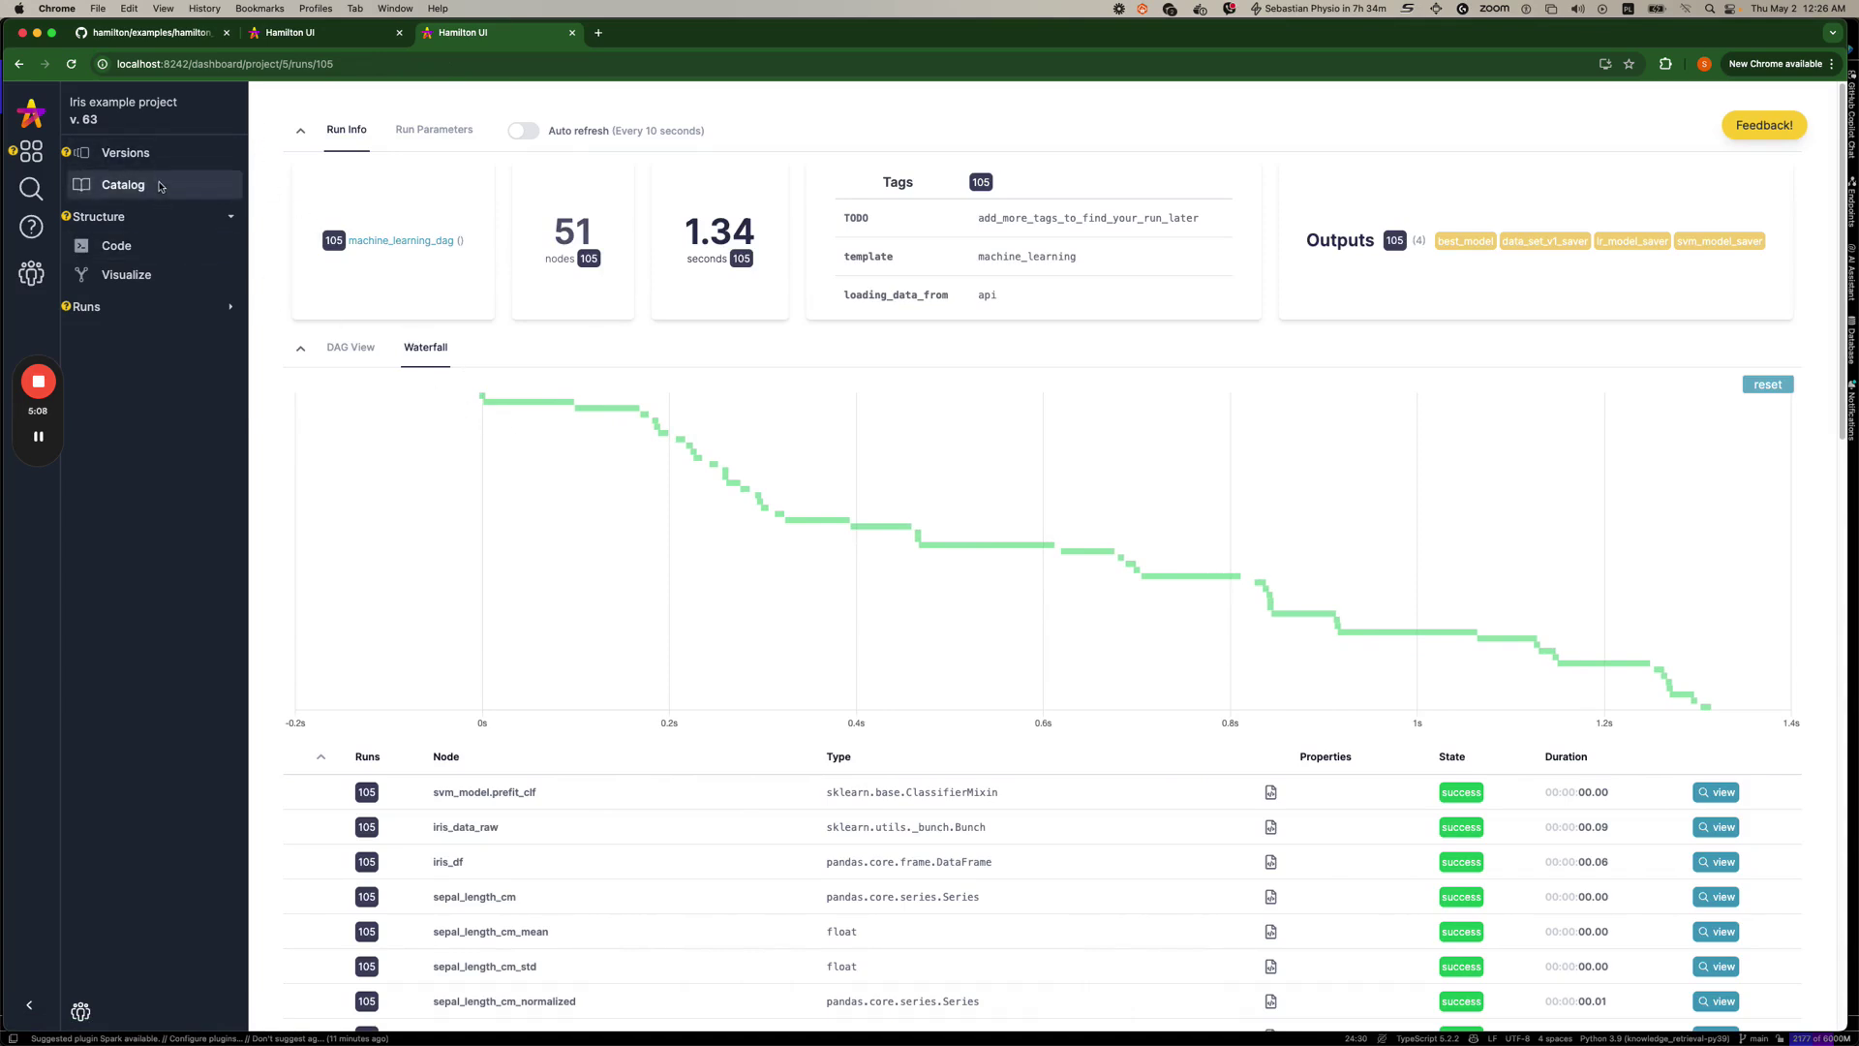
{"action": "left_click", "coordinate": [167, 301]}
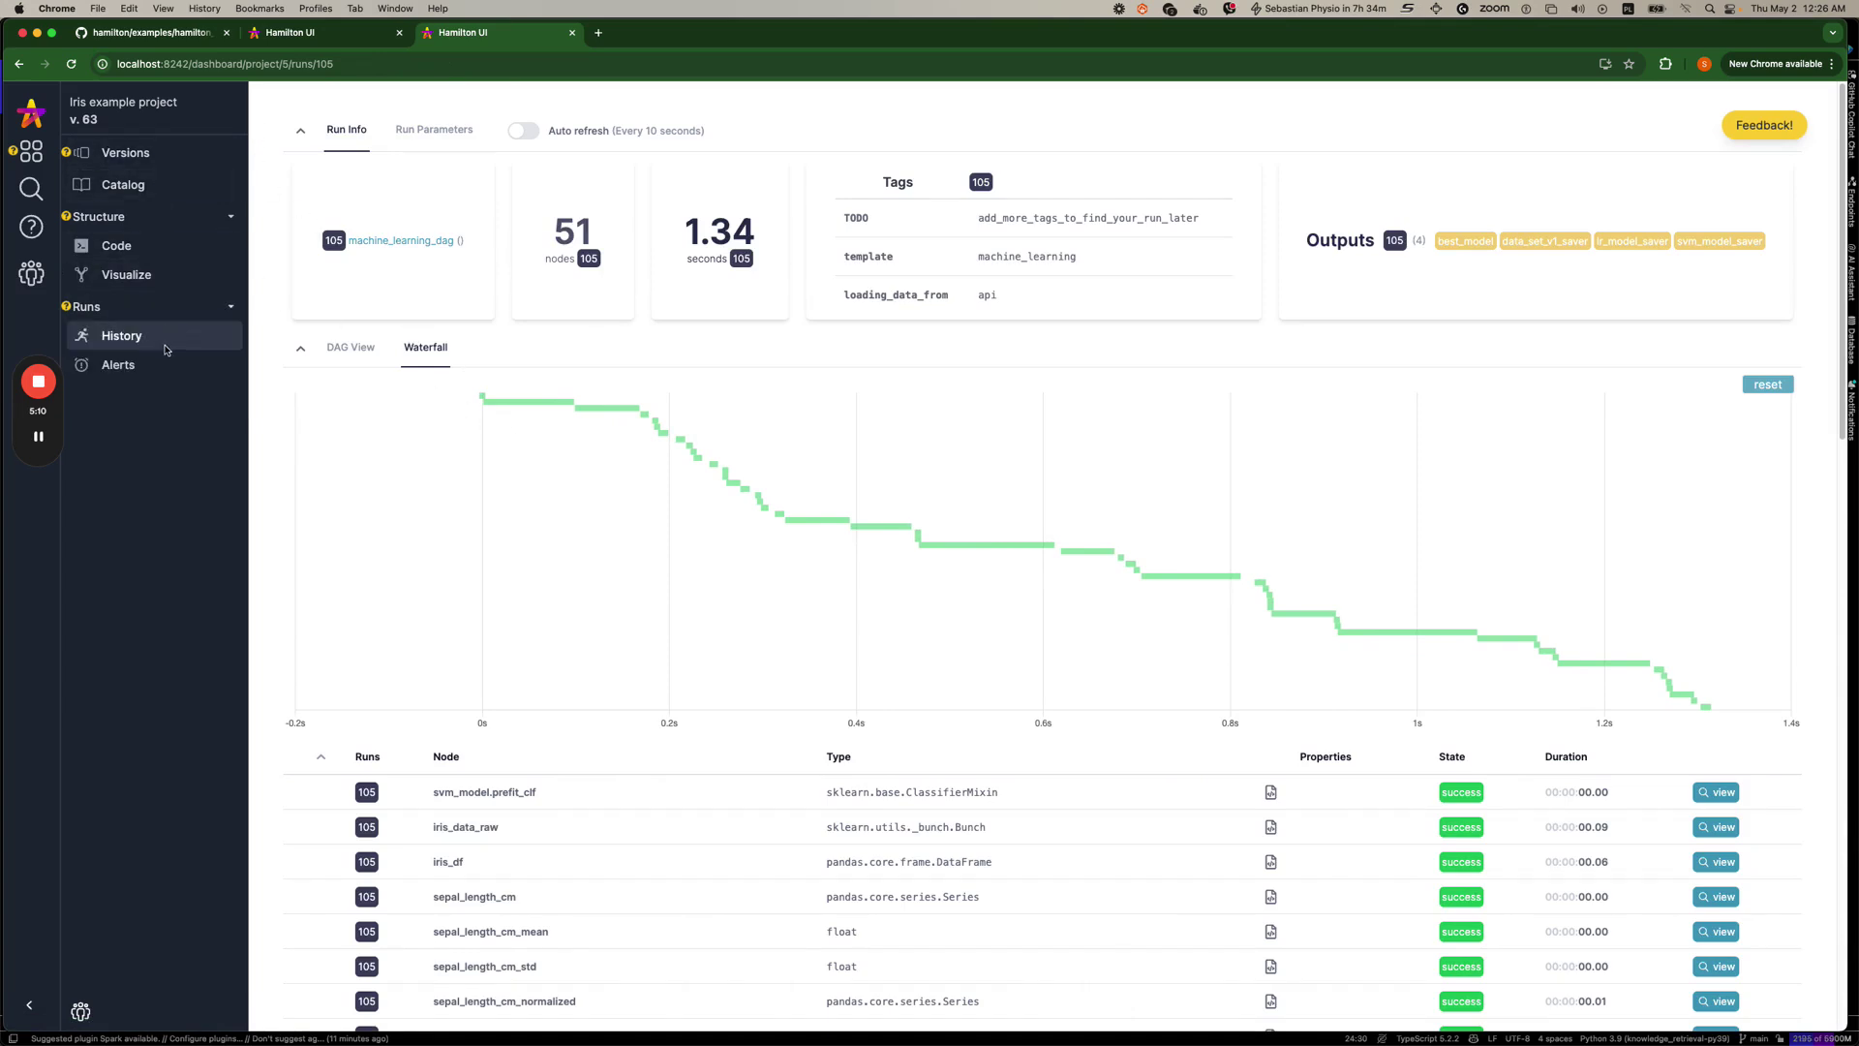
{"action": "key", "text": "super+Tab"}
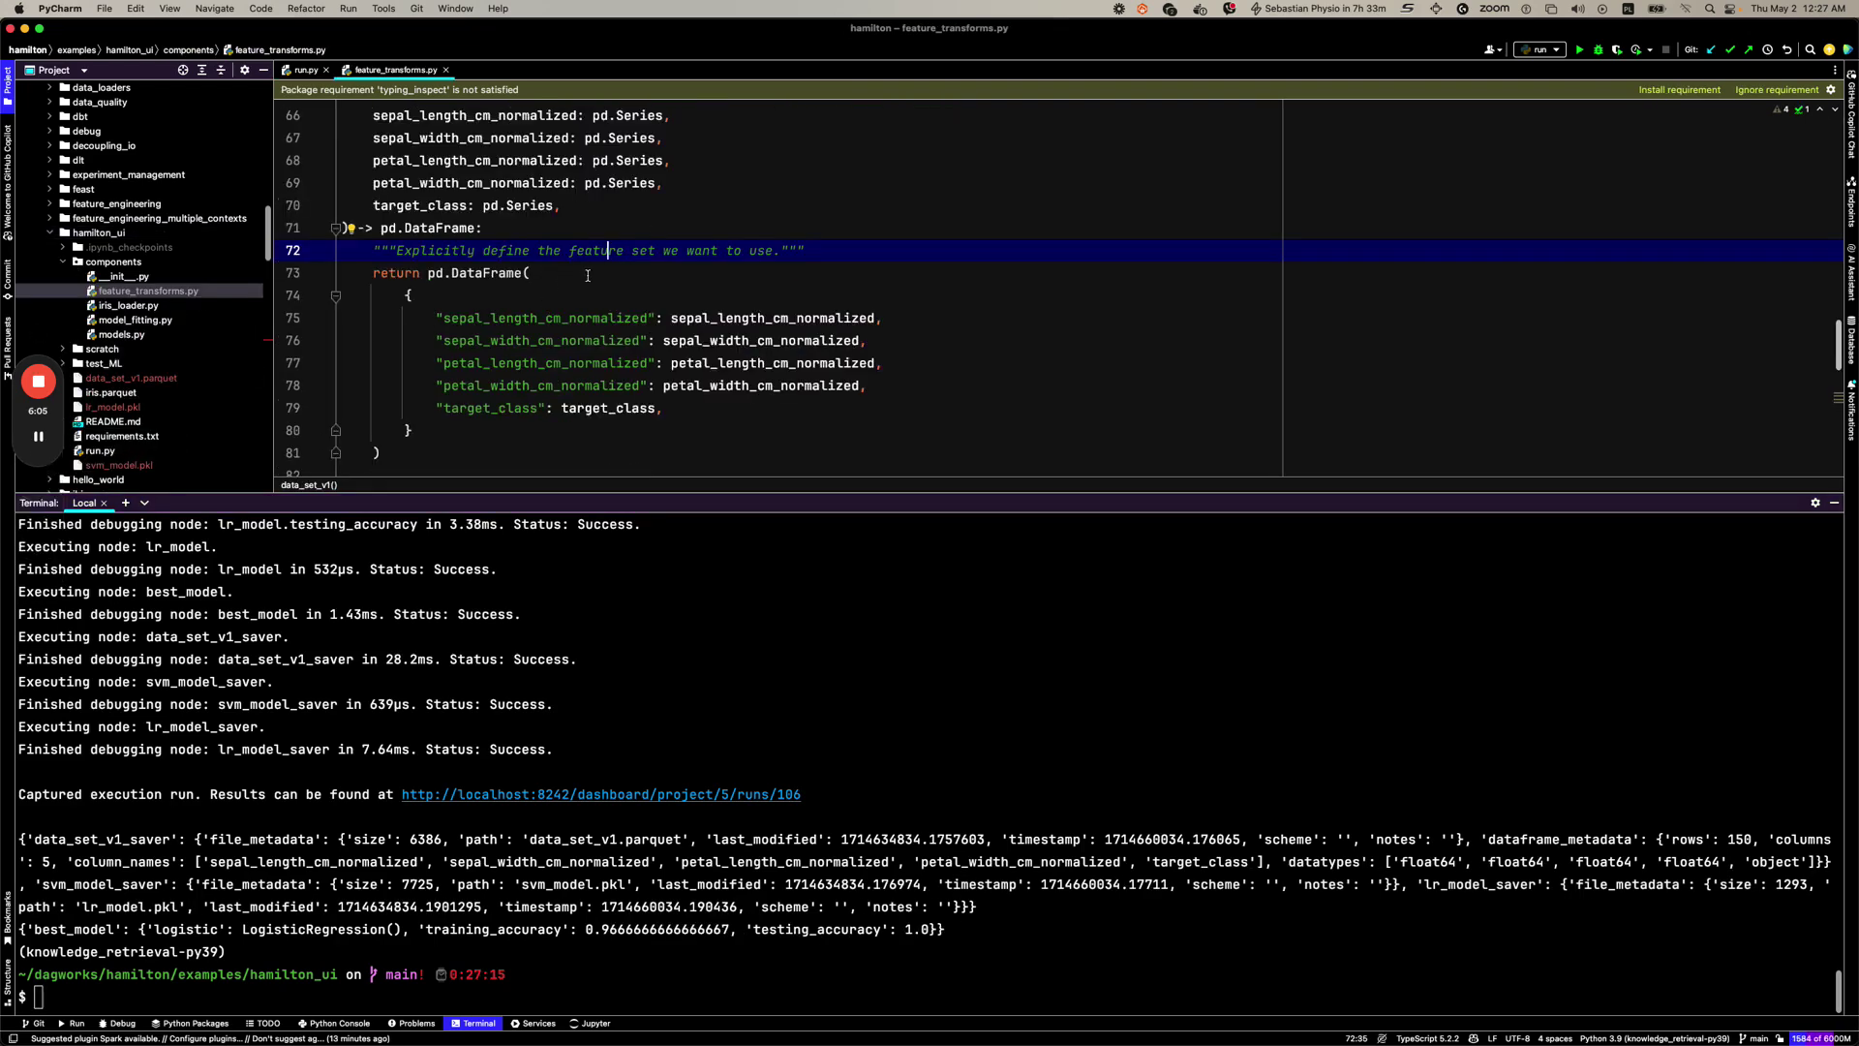
Add the line raise ValueError("demo error") directly below the docstring of data_set_v1 in feature_transforms.py.
{"action": "left_click", "coordinate": [588, 259]}
{"action": "key", "text": "Return"}
{"action": "type", "text": "rais"}
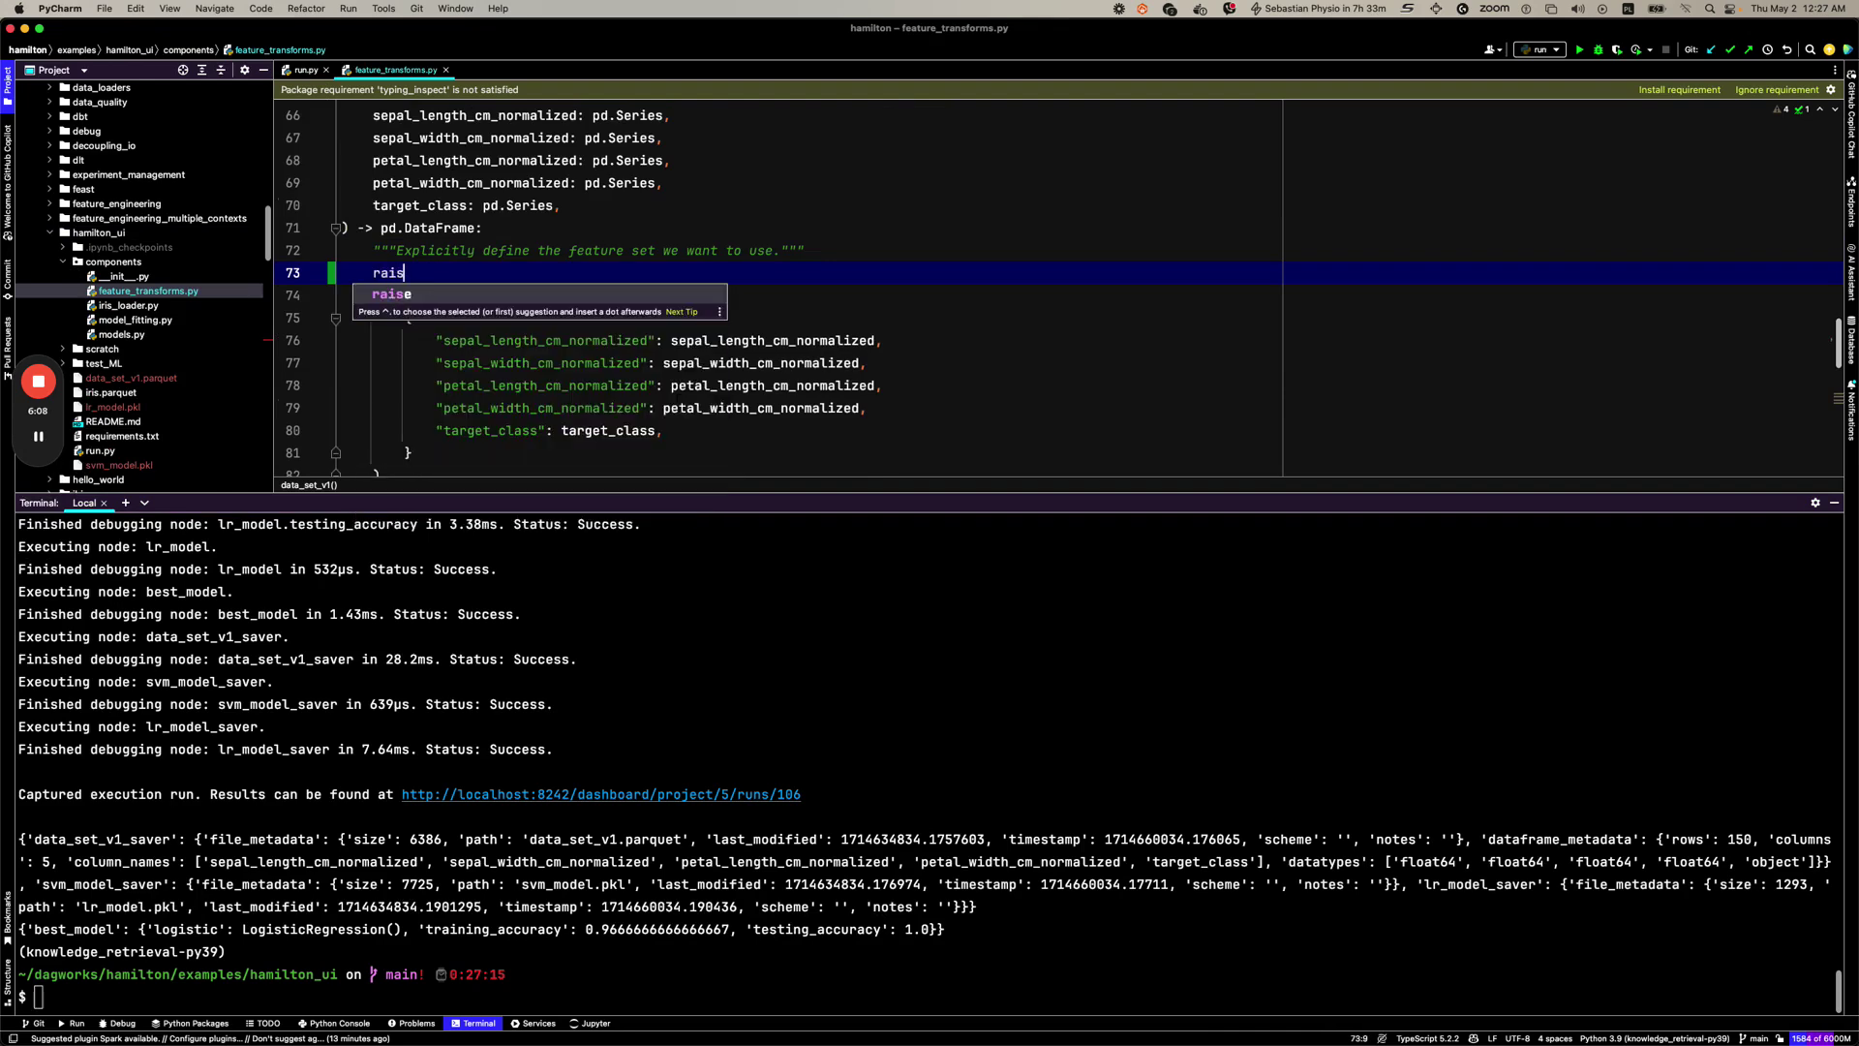
{"action": "type", "text": "e Er"}
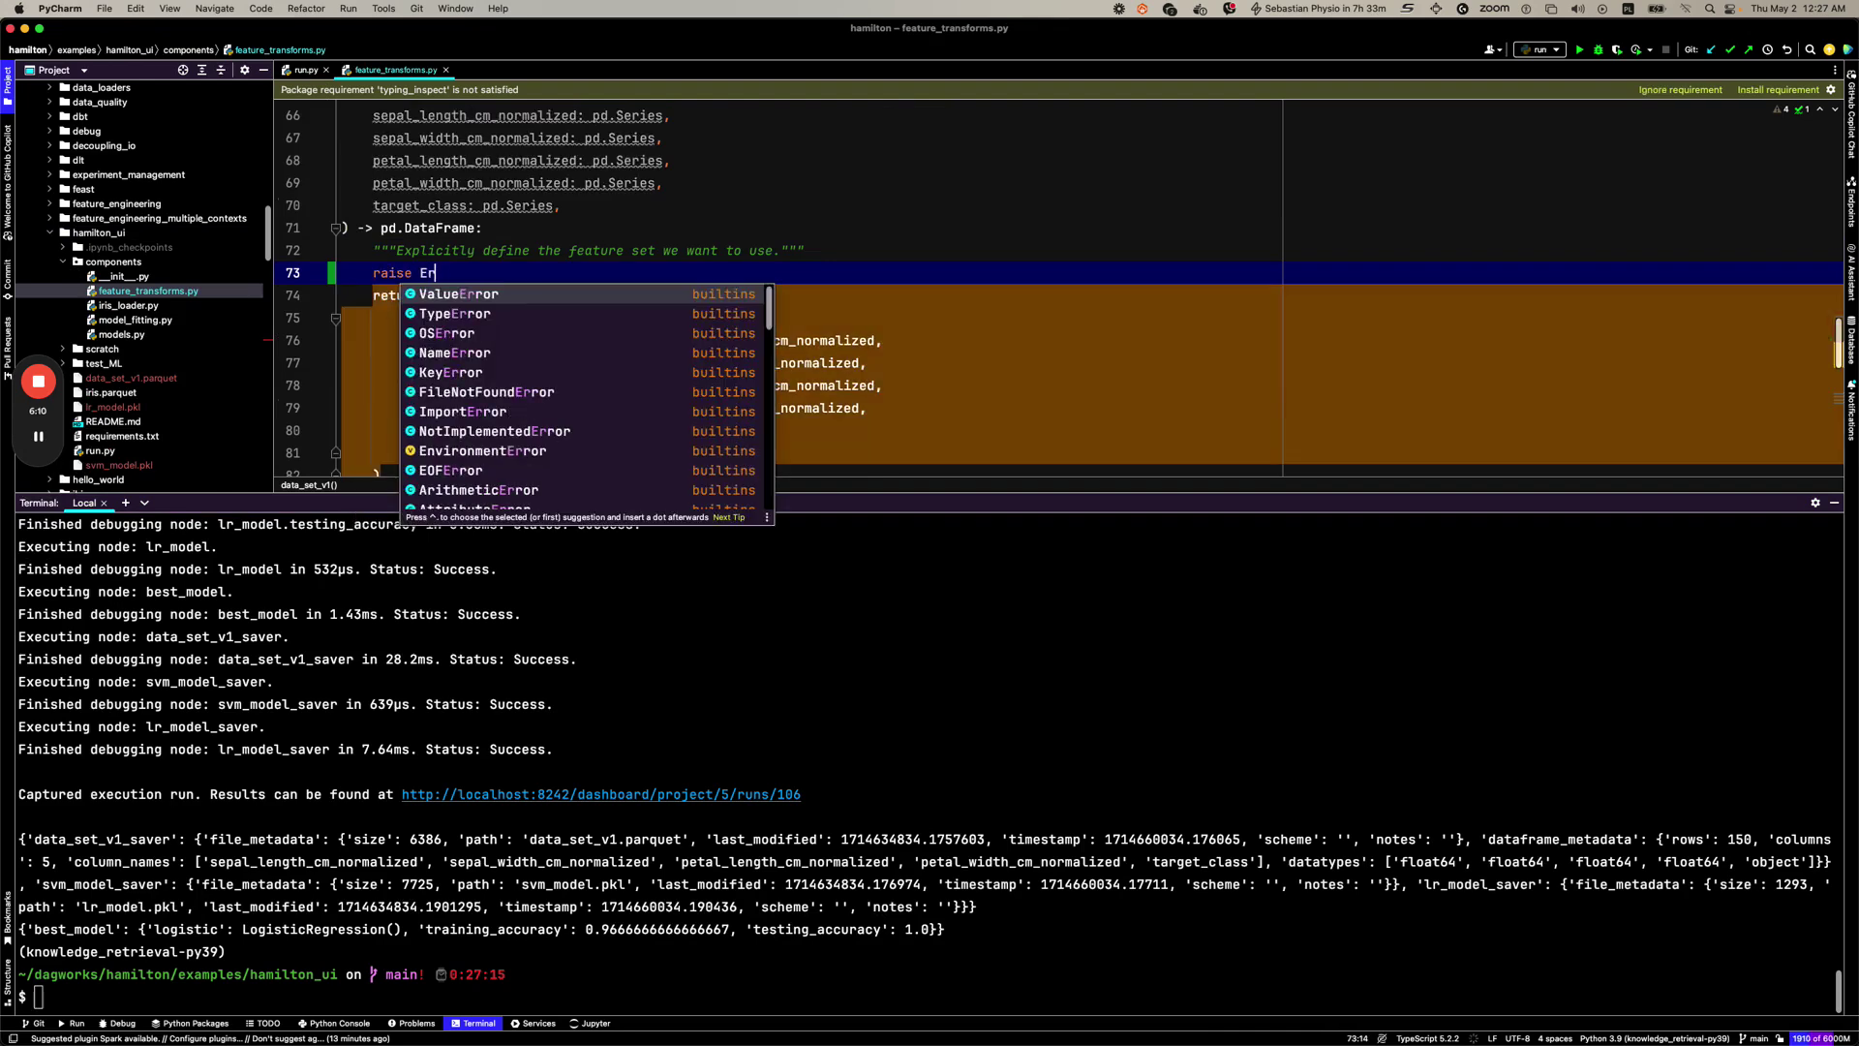
{"action": "key", "text": "BackSpace"}
{"action": "key", "text": "BackSpace"}
{"action": "type", "text": "Value"}
{"action": "key", "text": "BackSpace"}
{"action": "type", "text": "uerE"}
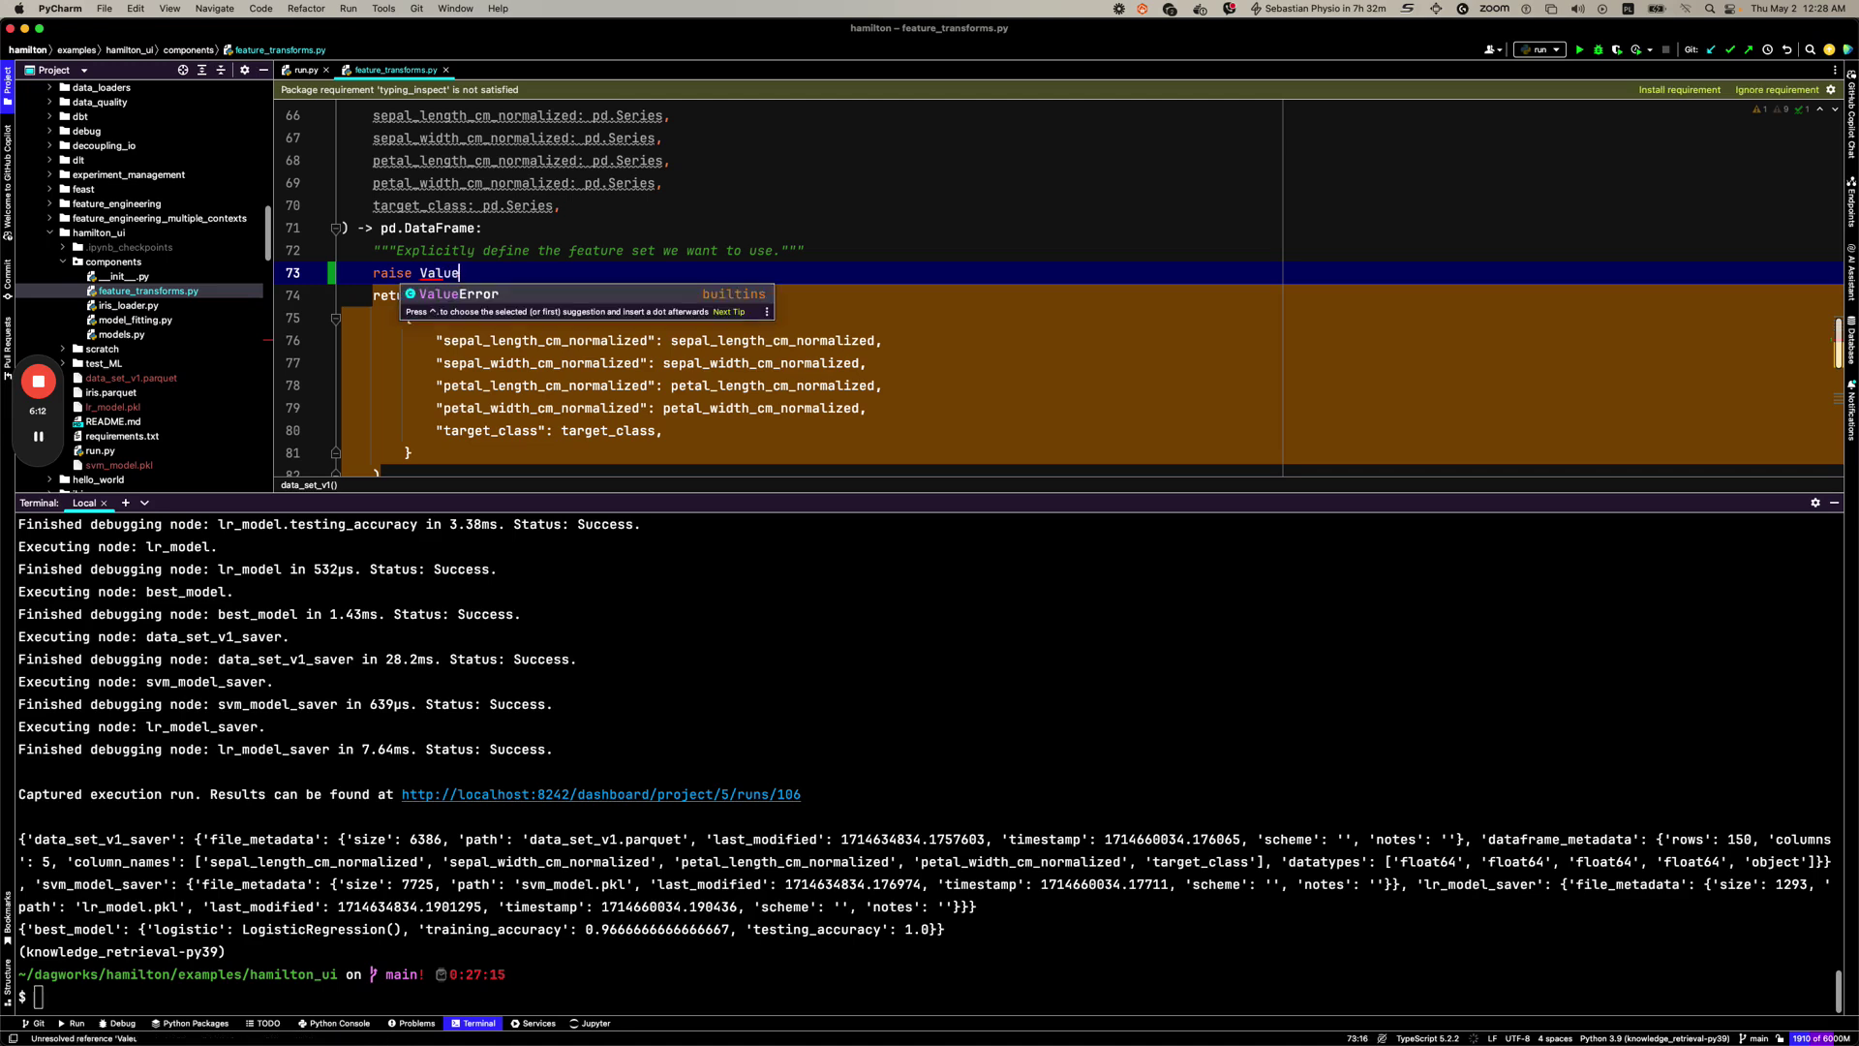
{"action": "key", "text": "BackSpace"}
{"action": "key", "text": "BackSpace"}
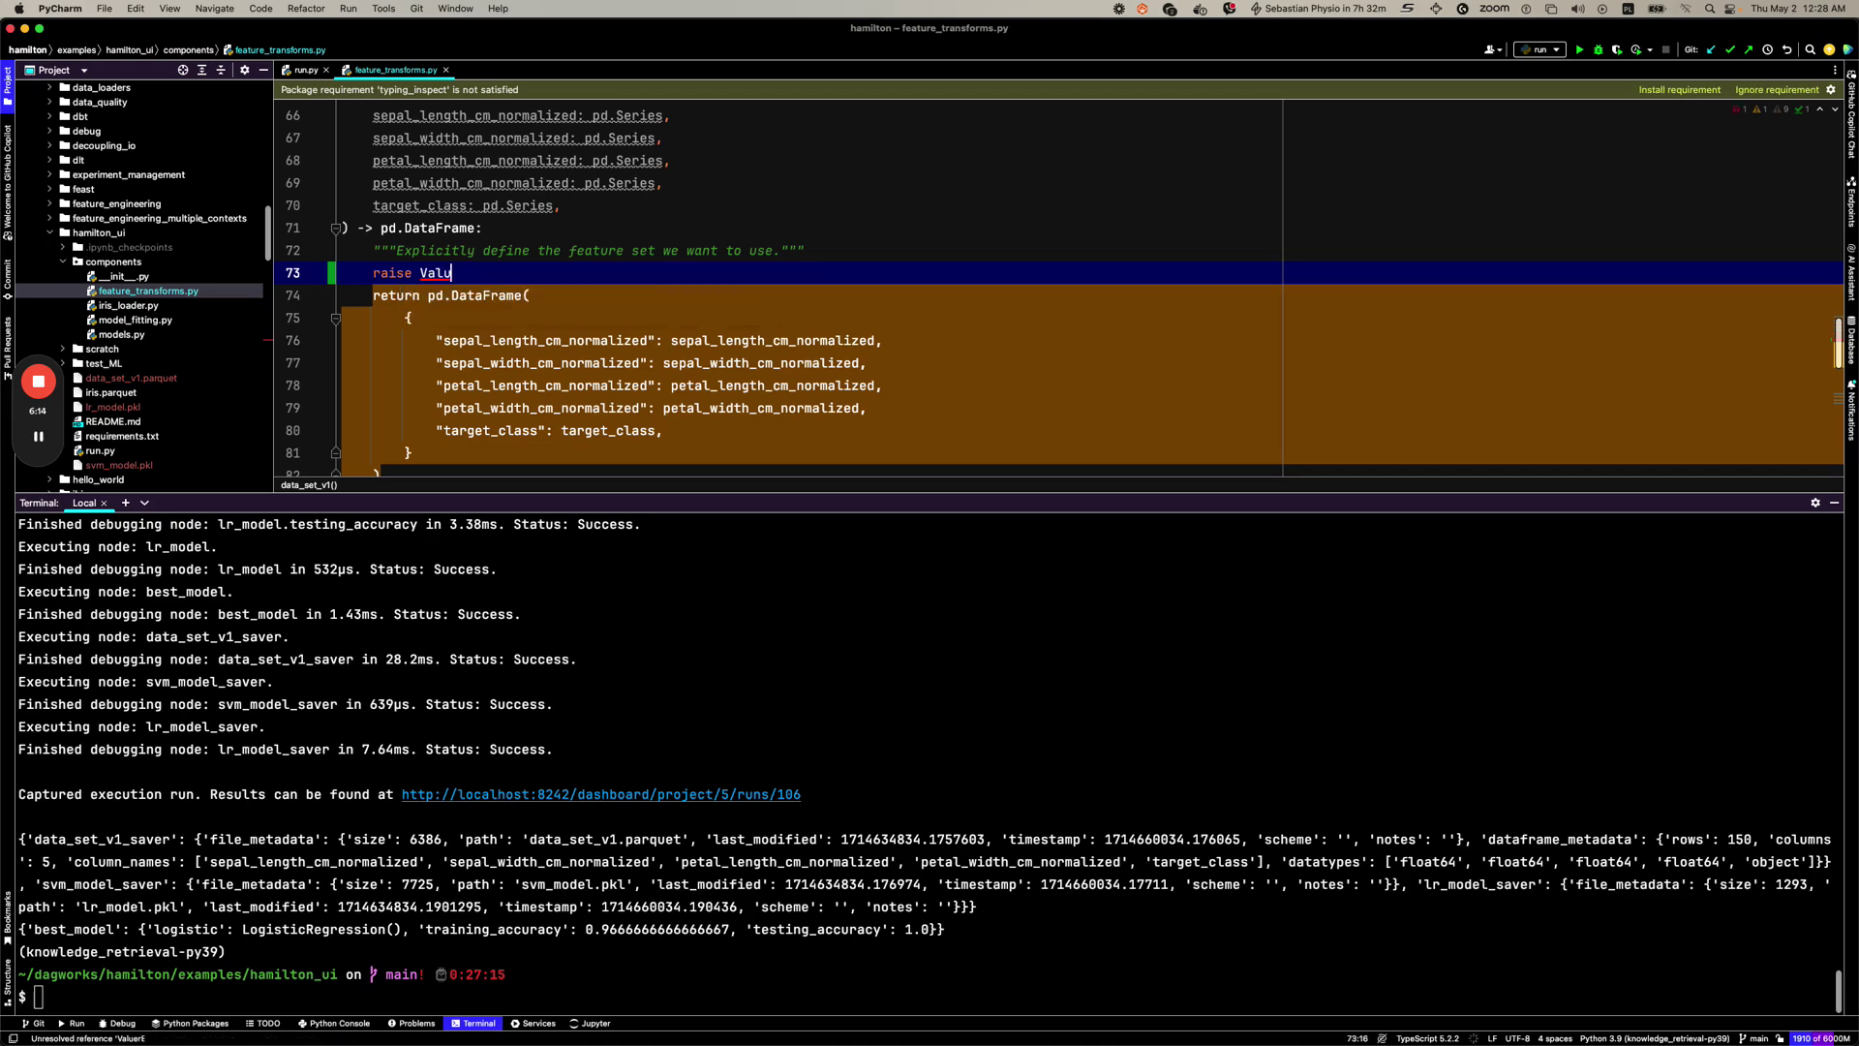
{"action": "type", "text": "E"}
{"action": "key", "text": "Return"}
{"action": "type", "text": "(\"demo er"}
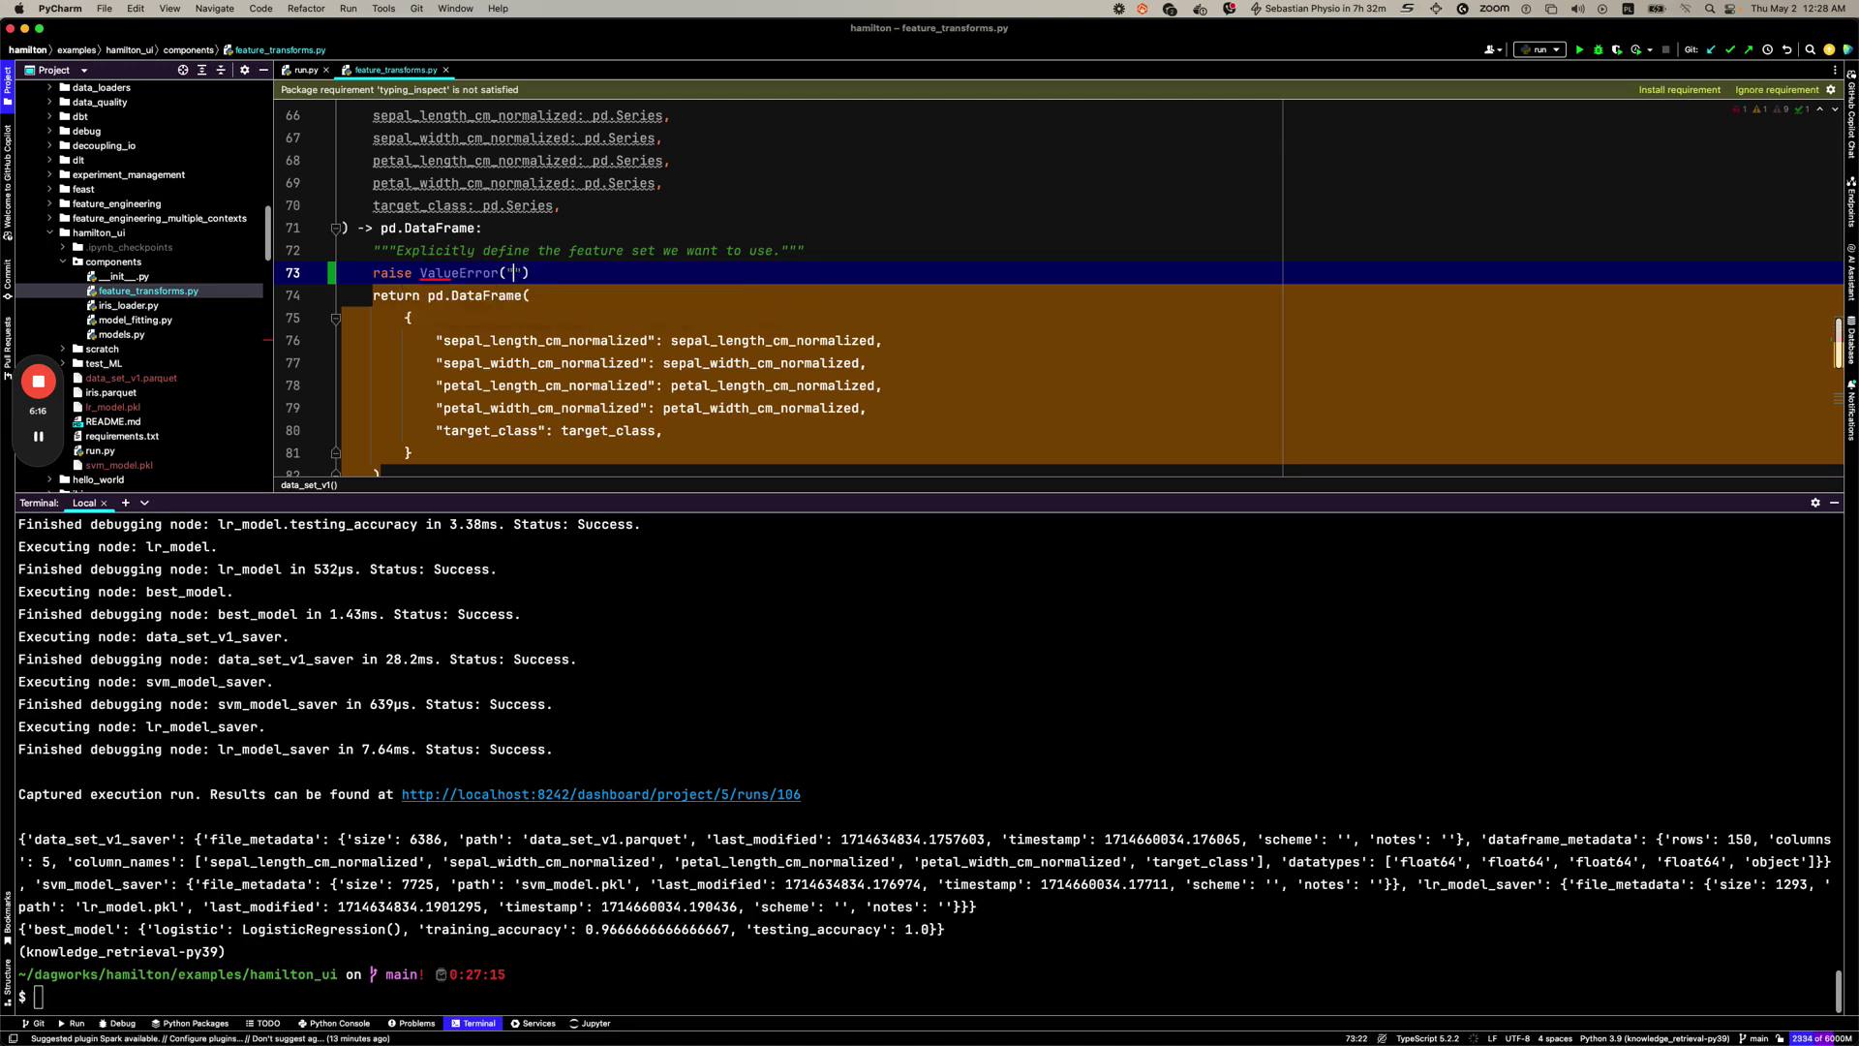
{"action": "type", "text": "ror"}
Rerun the previous pipeline command in the terminal, review its traceback, and open run 107 in Hamilton UI.
{"action": "left_click", "coordinate": [600, 610]}
{"action": "key", "text": "Up"}
{"action": "key", "text": "Return"}
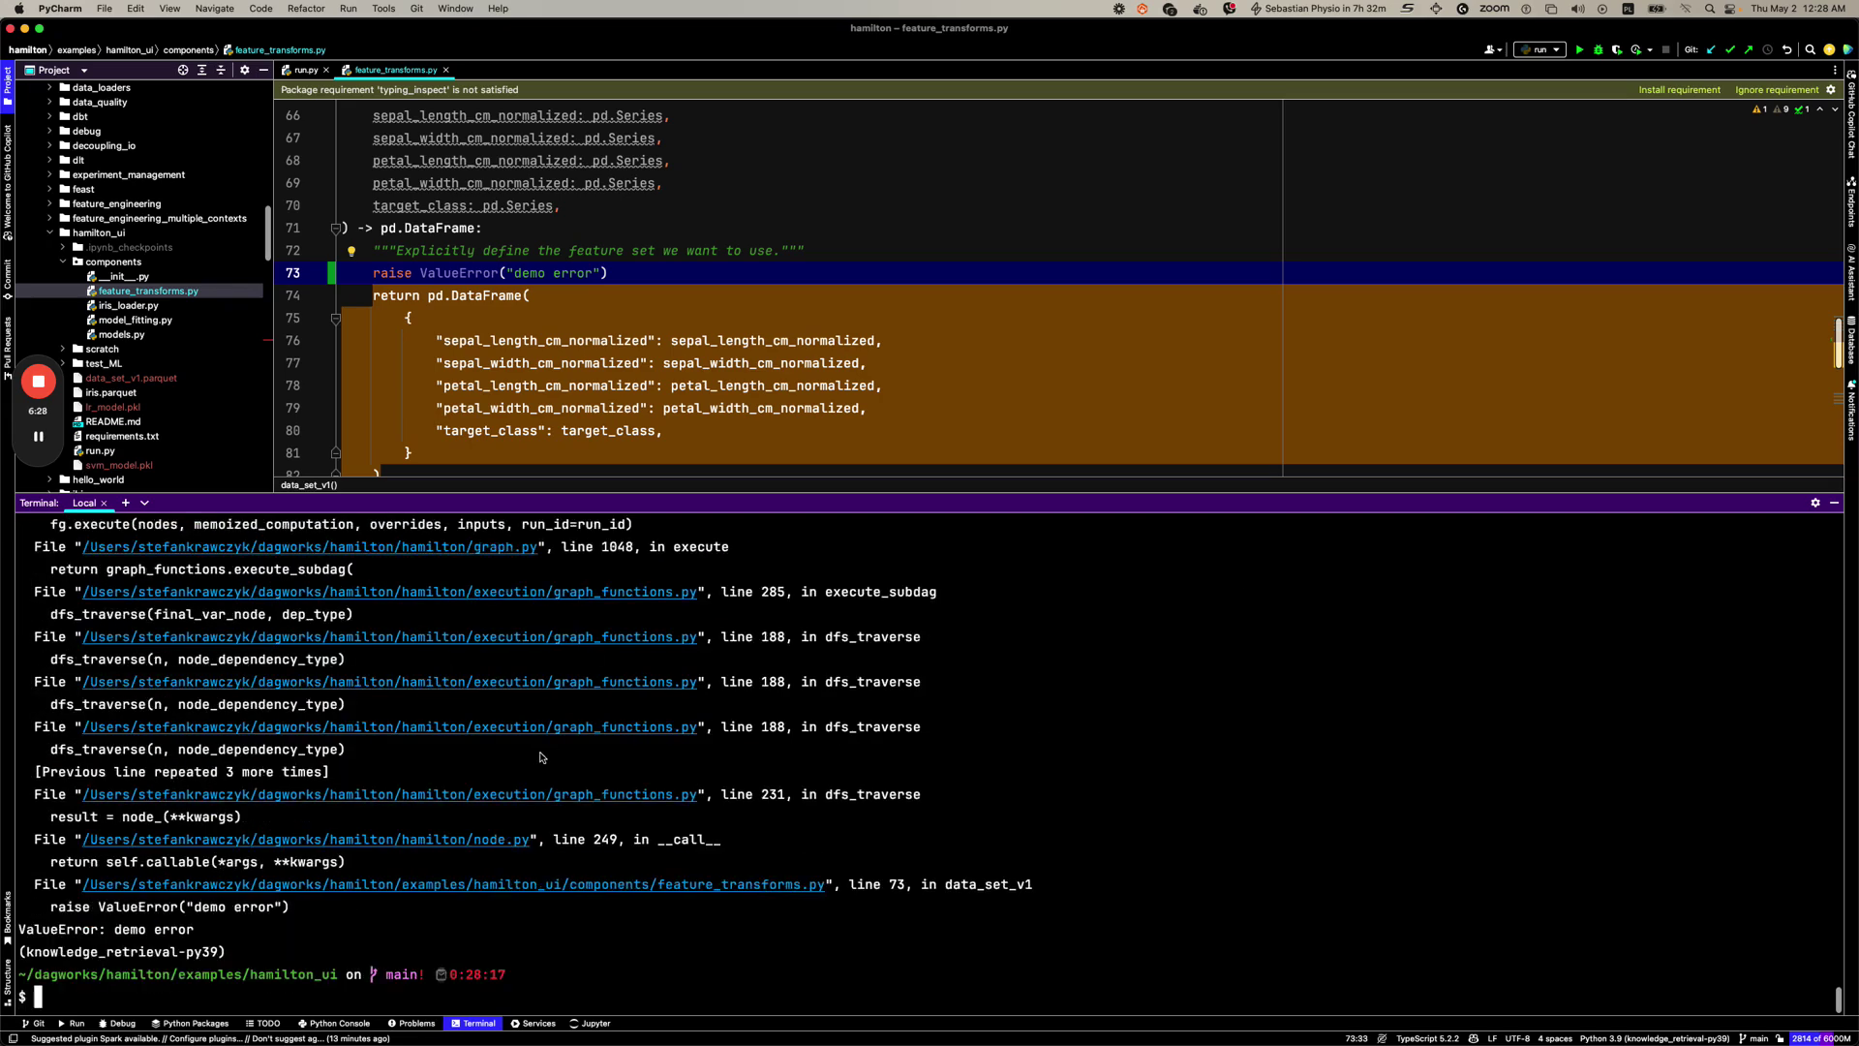
{"action": "scroll", "coordinate": [291, 871], "scroll_direction": "up", "scroll_amount": 5}
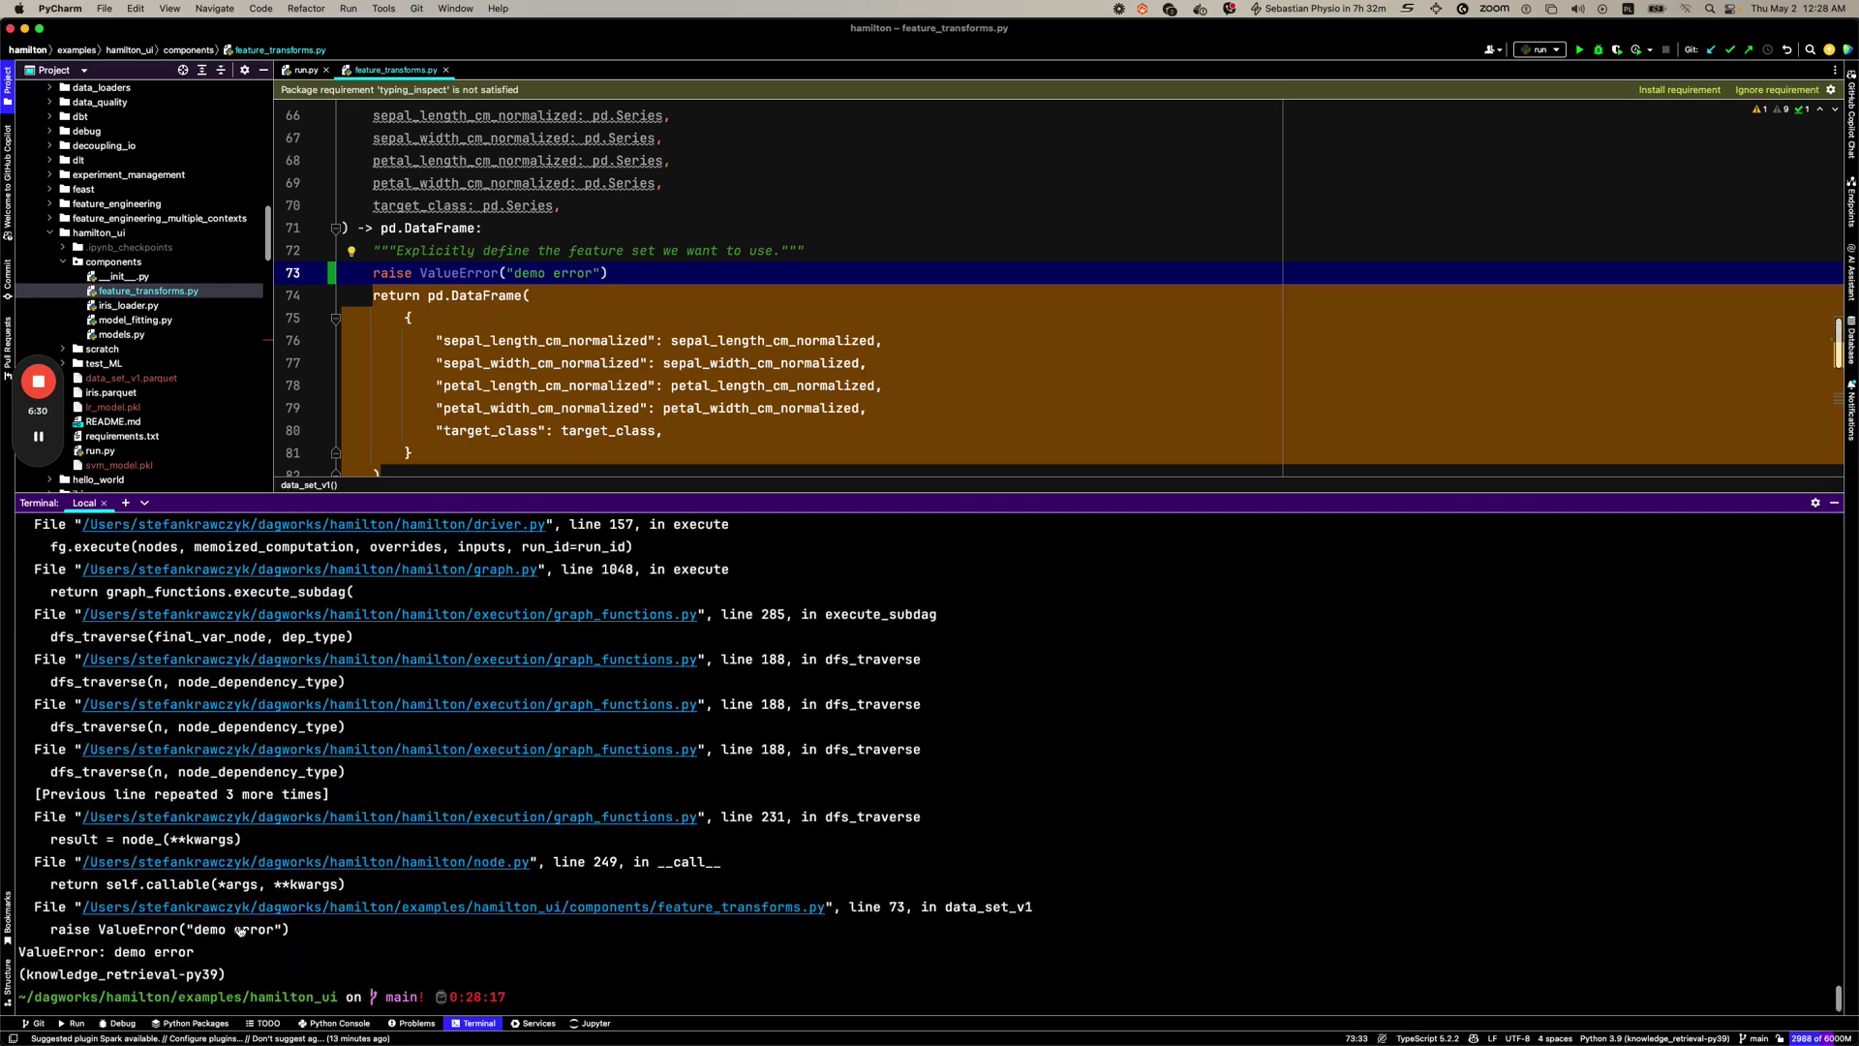
{"action": "scroll", "coordinate": [340, 792], "scroll_direction": "up", "scroll_amount": 7}
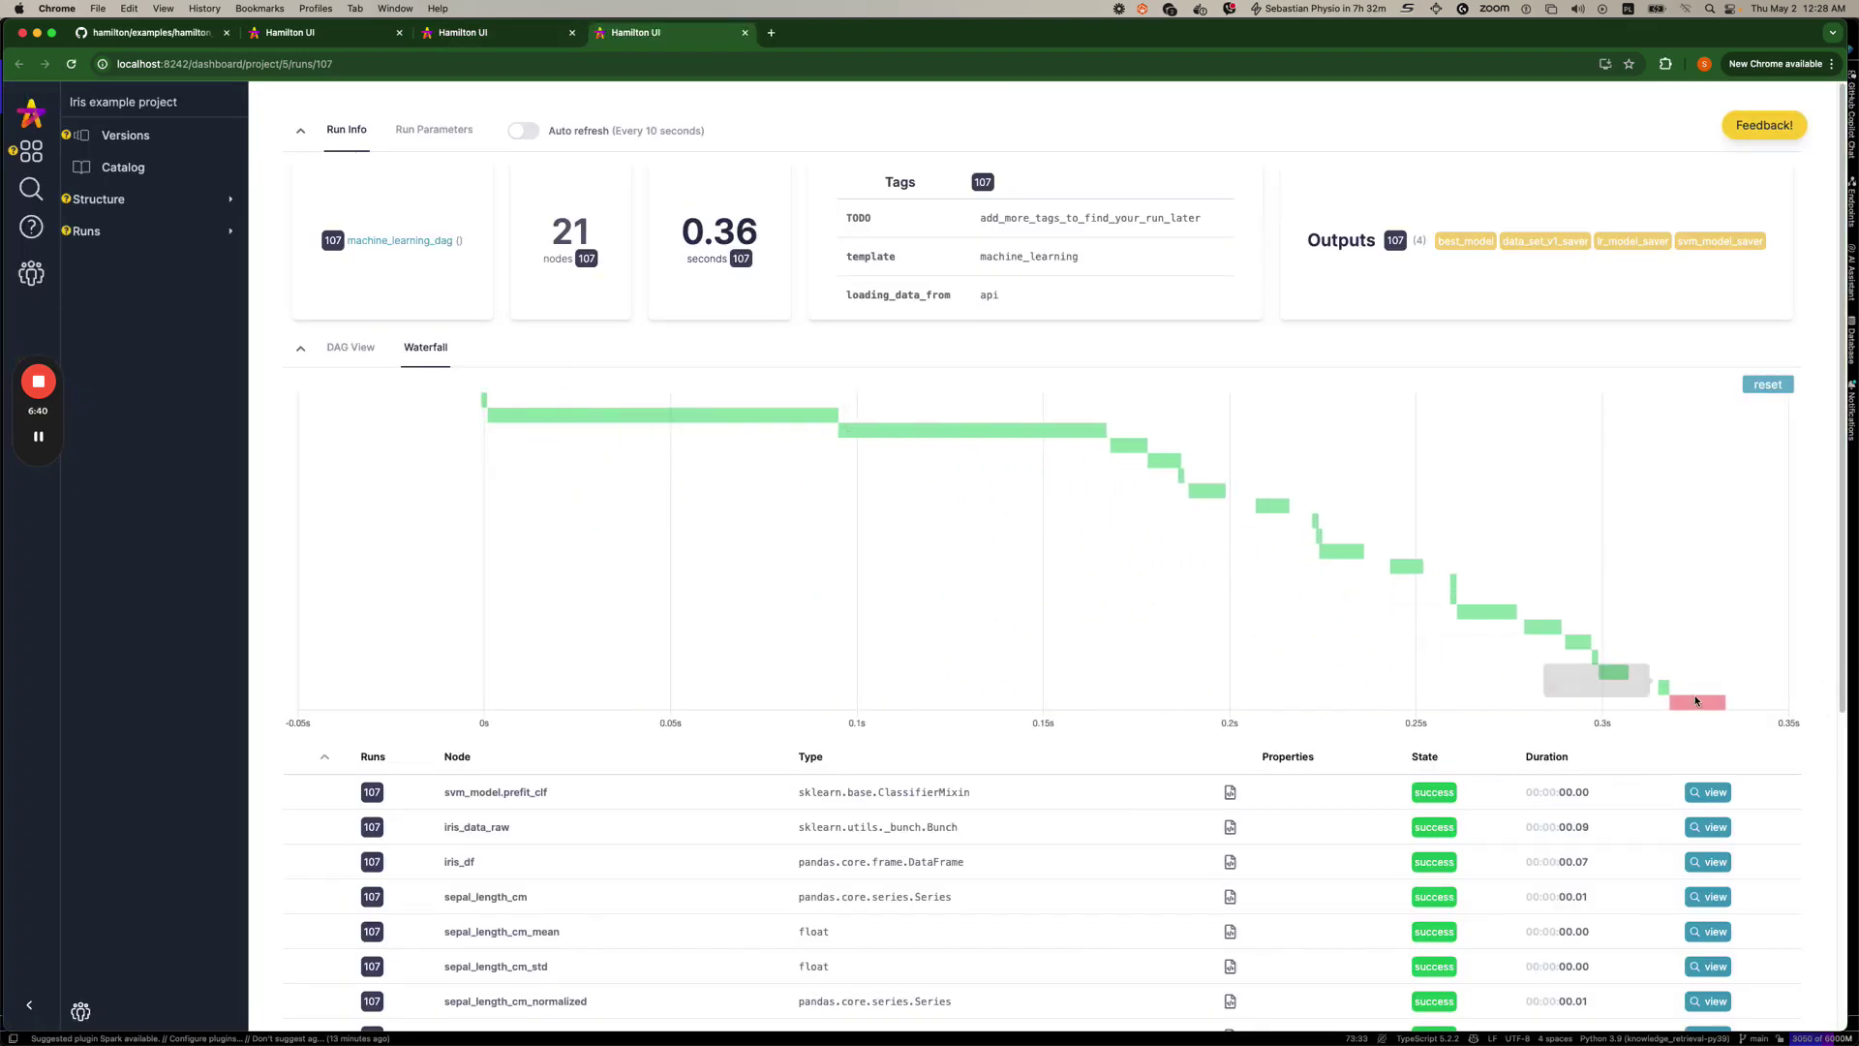
Show run 107 as a DAG, locate data_set_v1, and examine the error traceback of that node.
{"action": "left_click", "coordinate": [351, 346]}
{"action": "scroll", "coordinate": [806, 483], "scroll_direction": "right", "scroll_amount": 5}
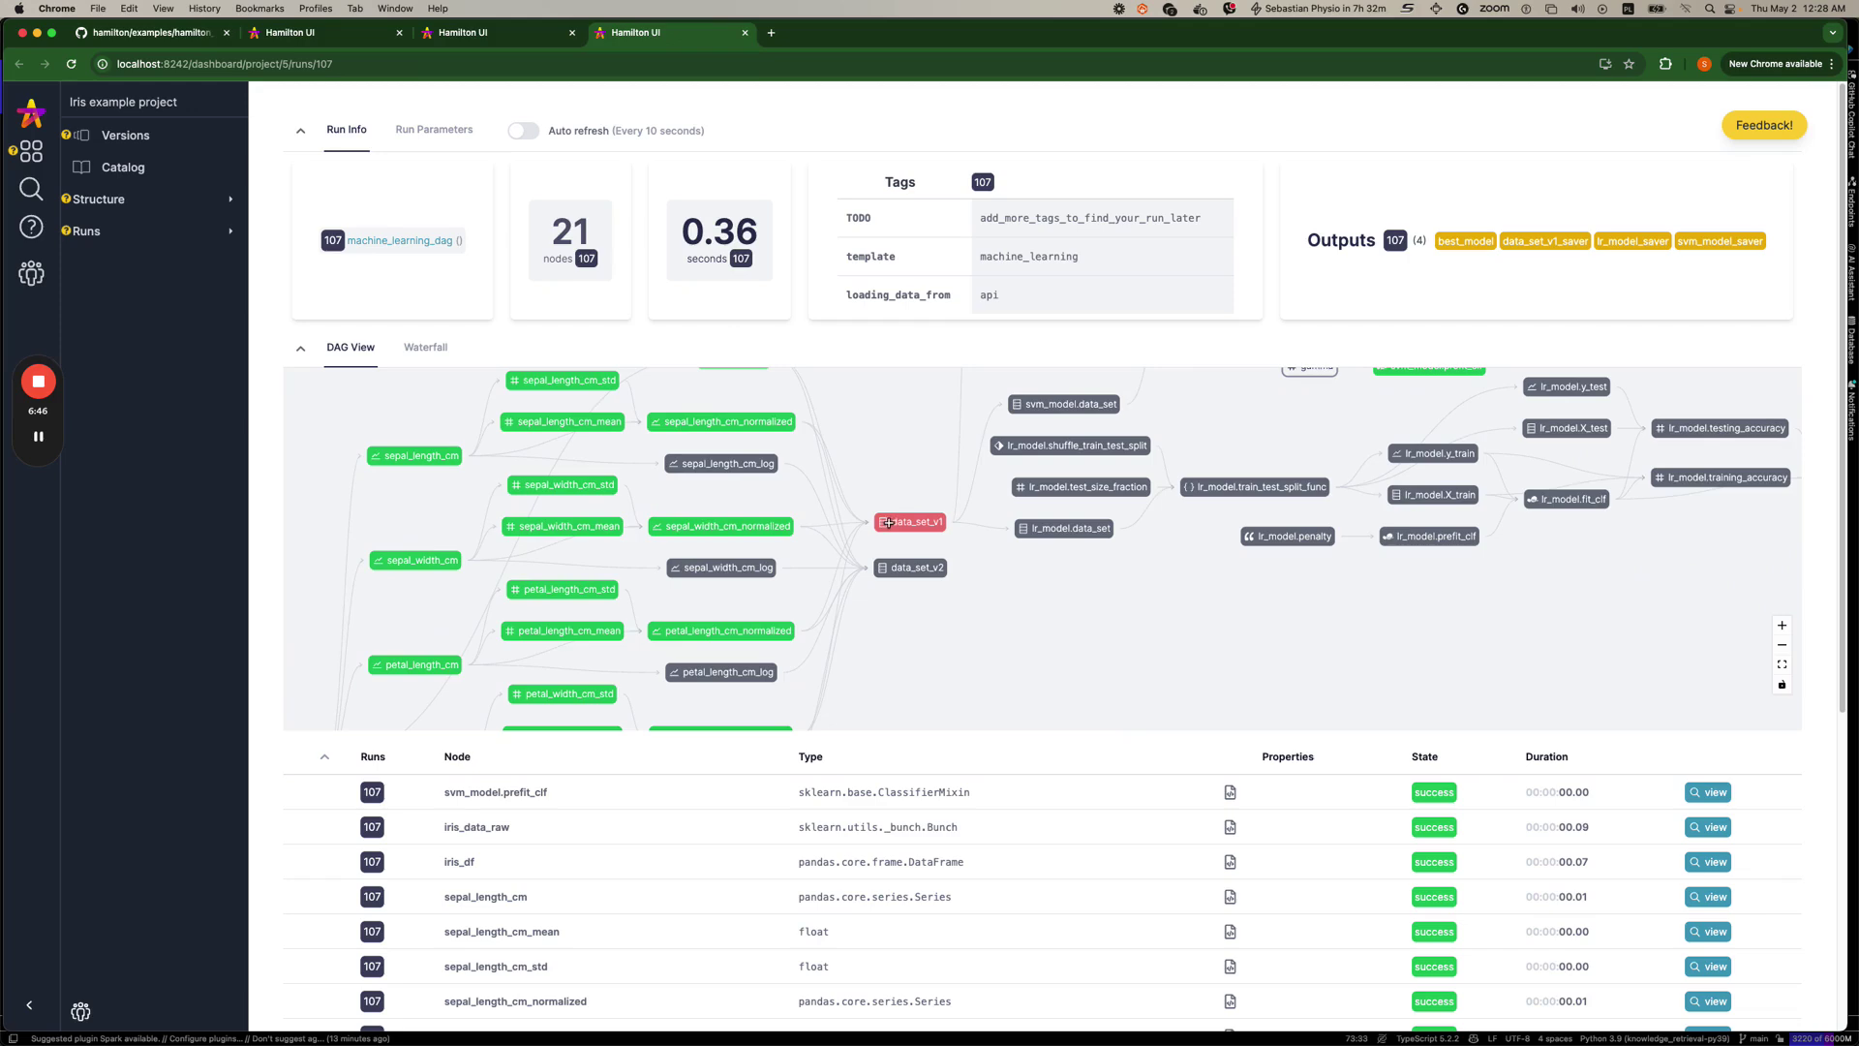
{"action": "scroll", "coordinate": [885, 522], "scroll_direction": "down", "scroll_amount": 5}
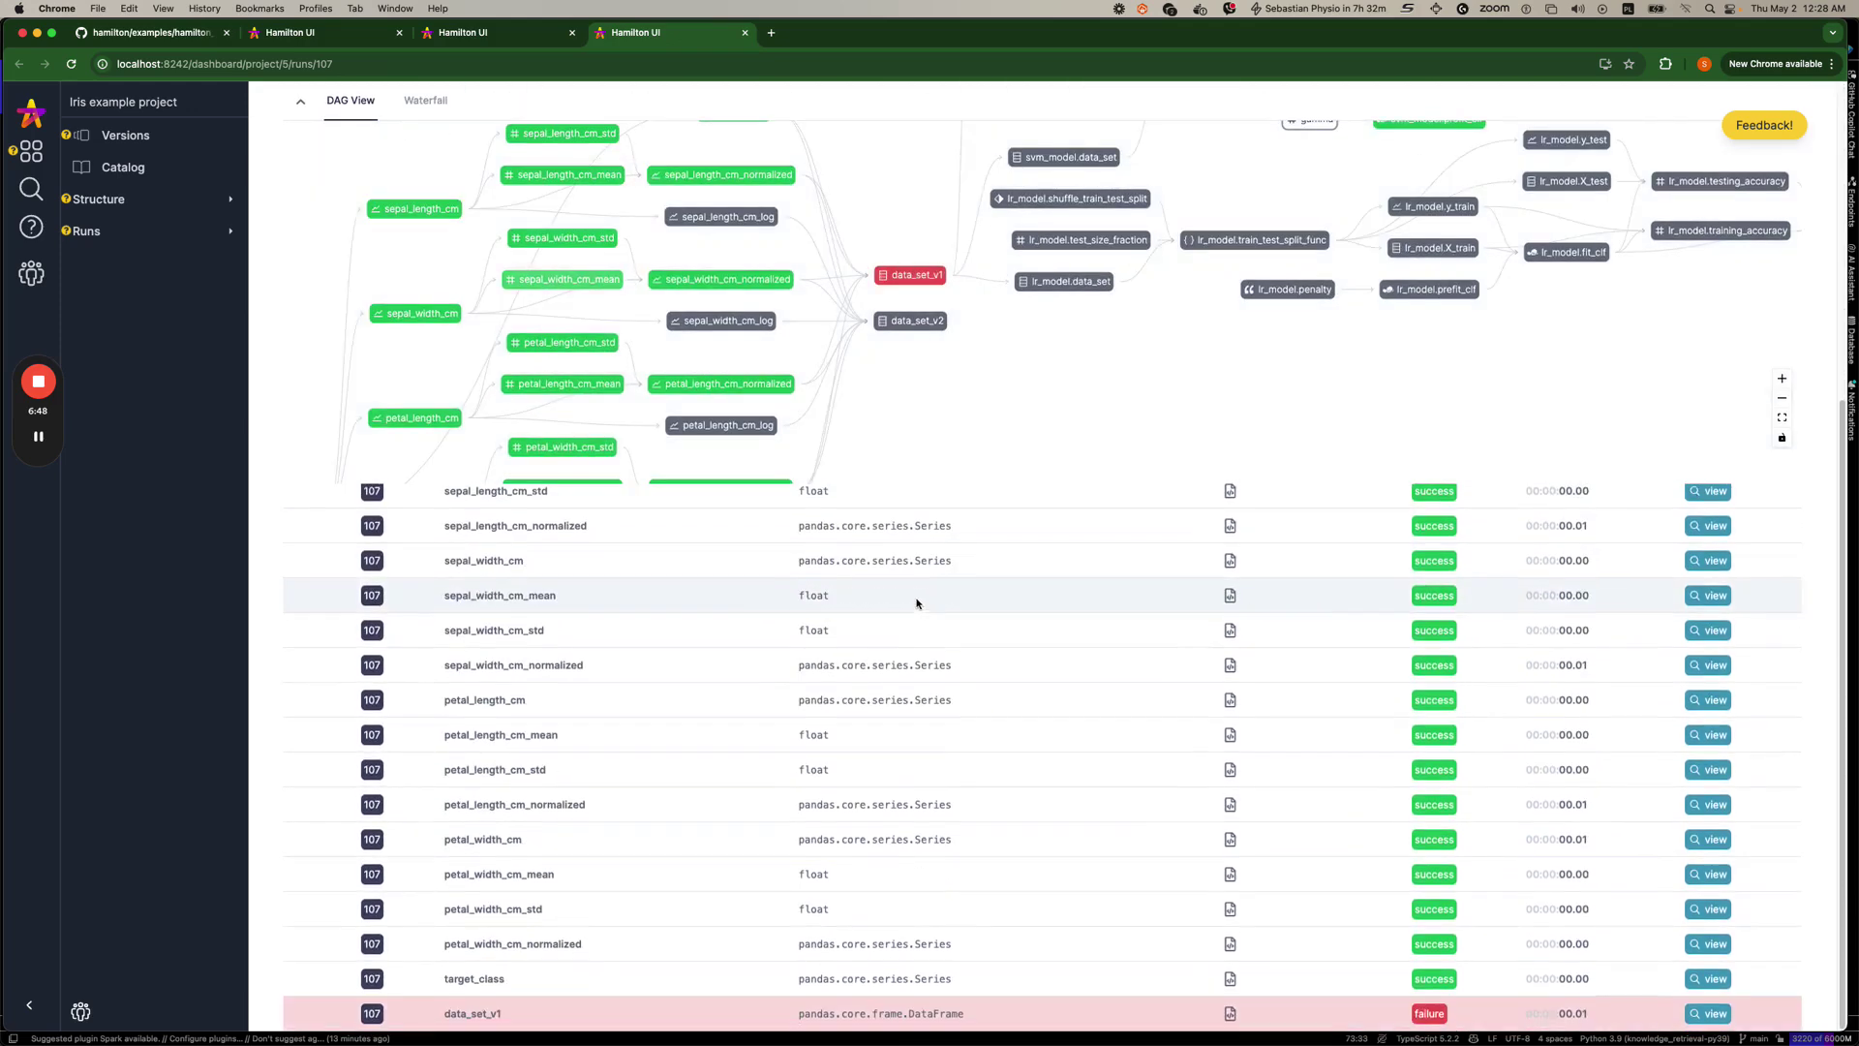
{"action": "left_click", "coordinate": [1708, 1014]}
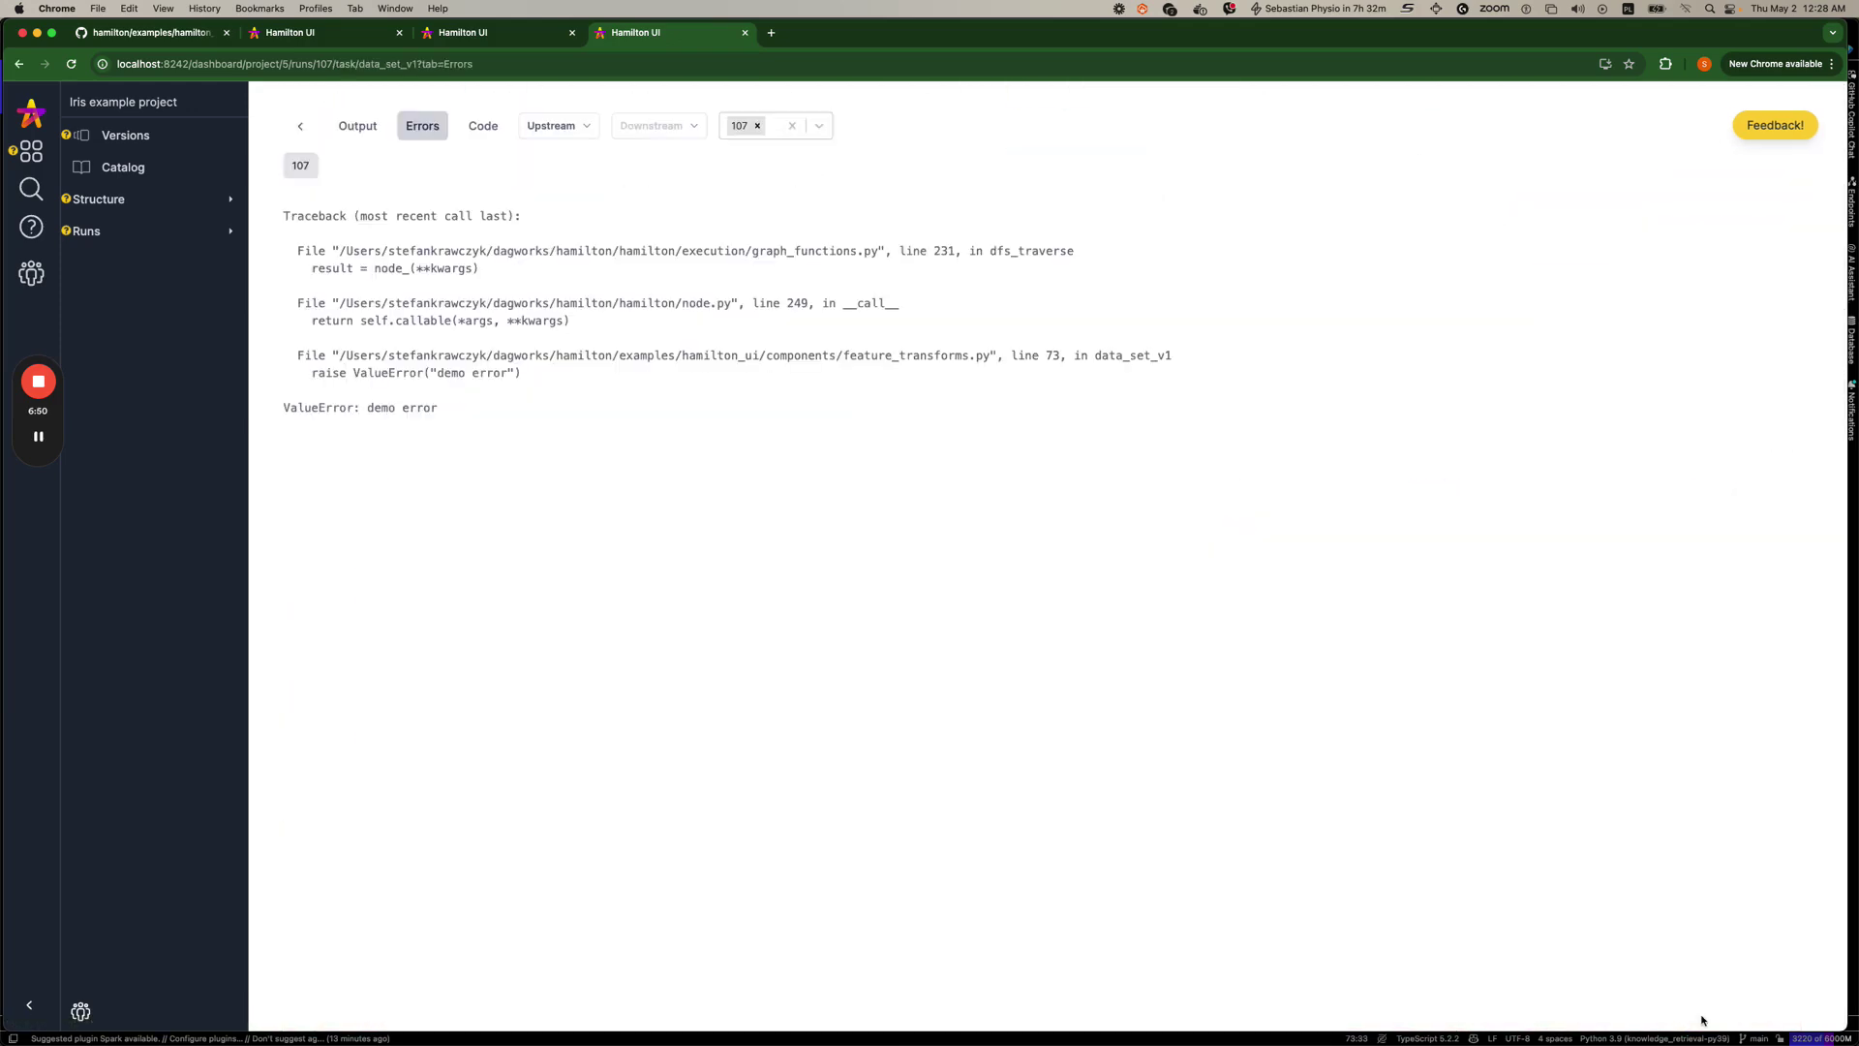
{"action": "left_click_drag", "start_coordinate": [440, 415], "coordinate": [320, 267]}
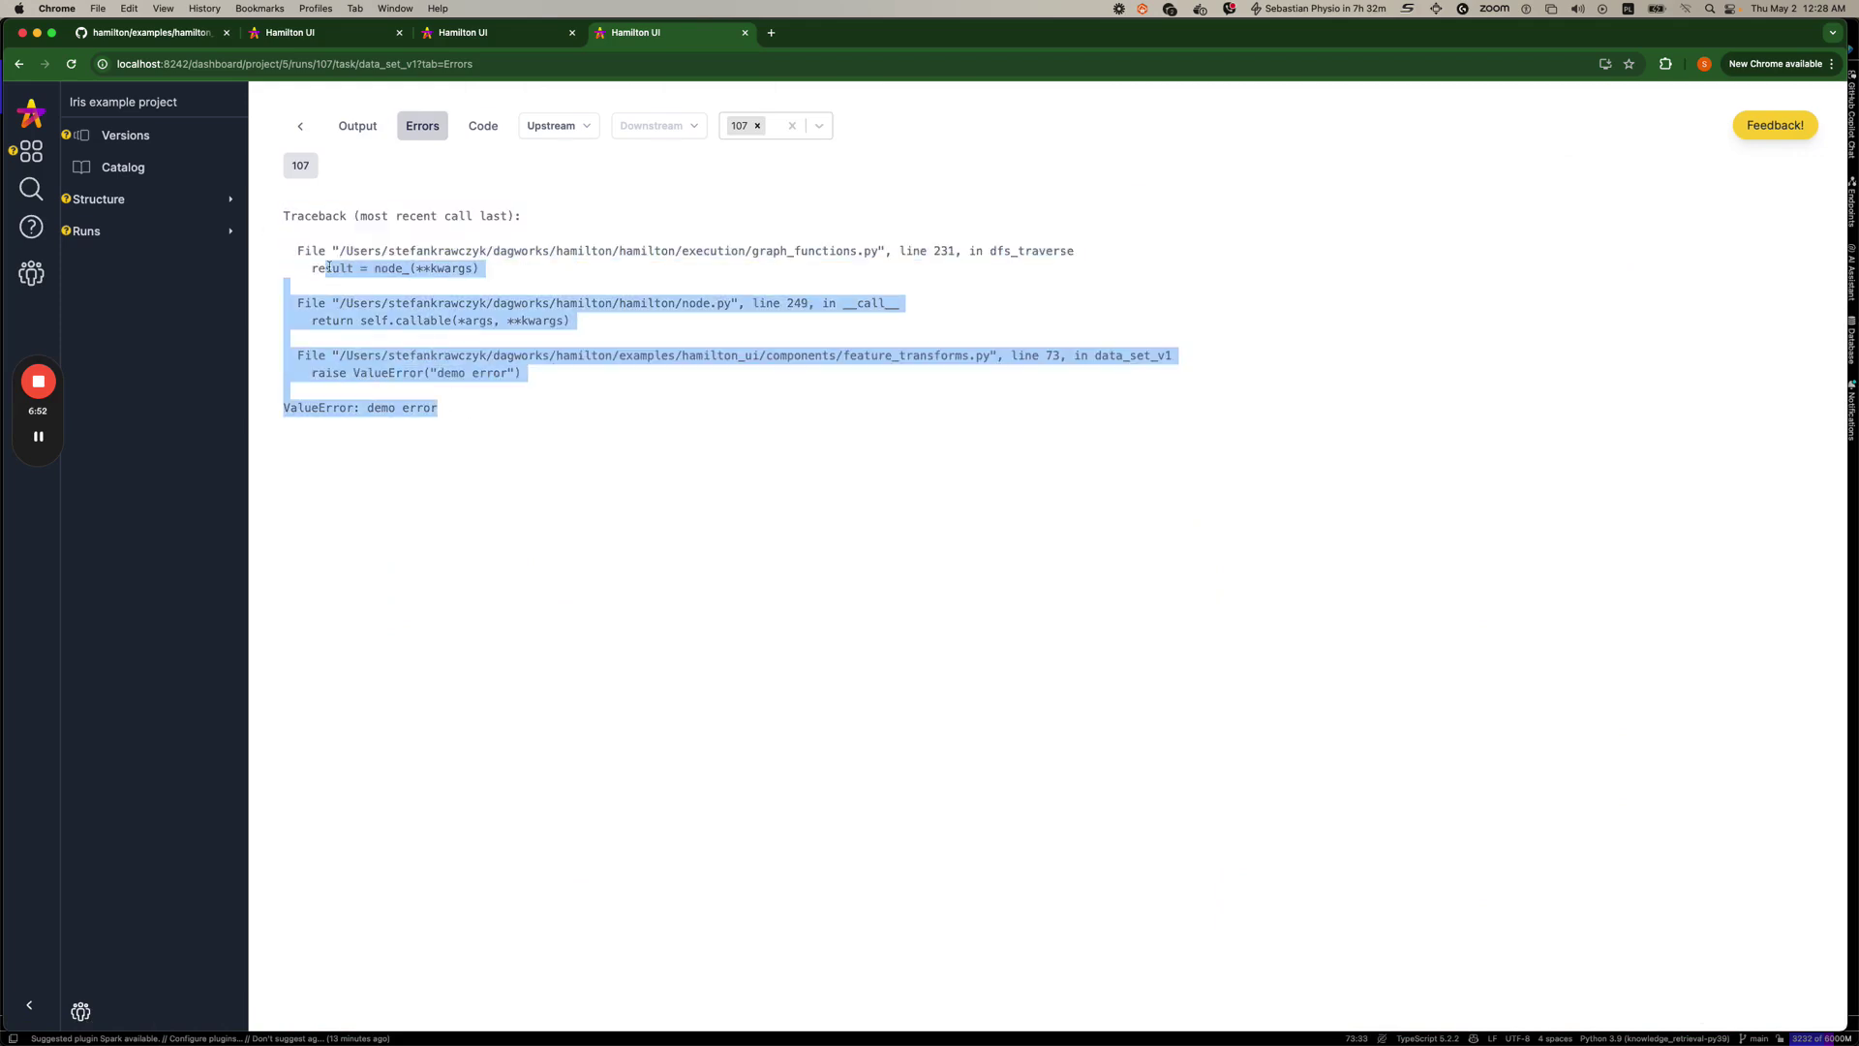
{"action": "left_click", "coordinate": [394, 198]}
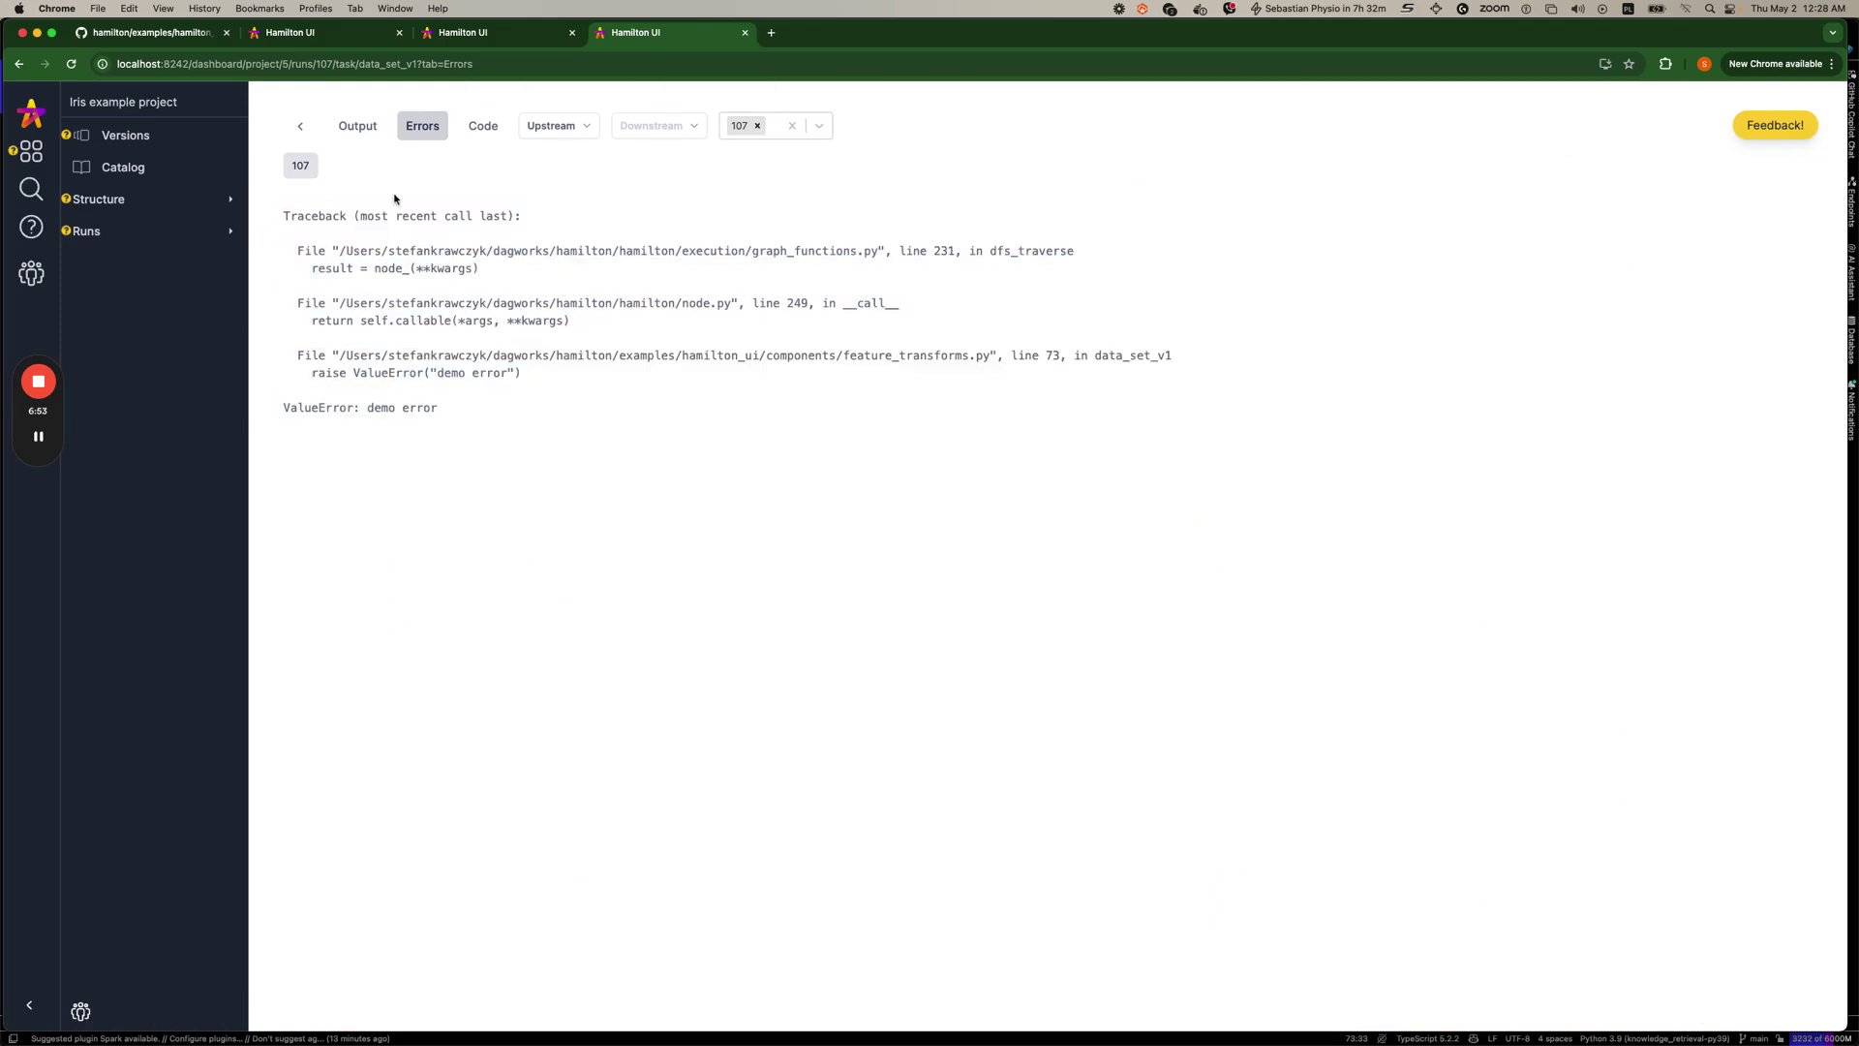
Select runs 107 and 106 in the run history and compare them.
{"action": "left_click", "coordinate": [187, 231]}
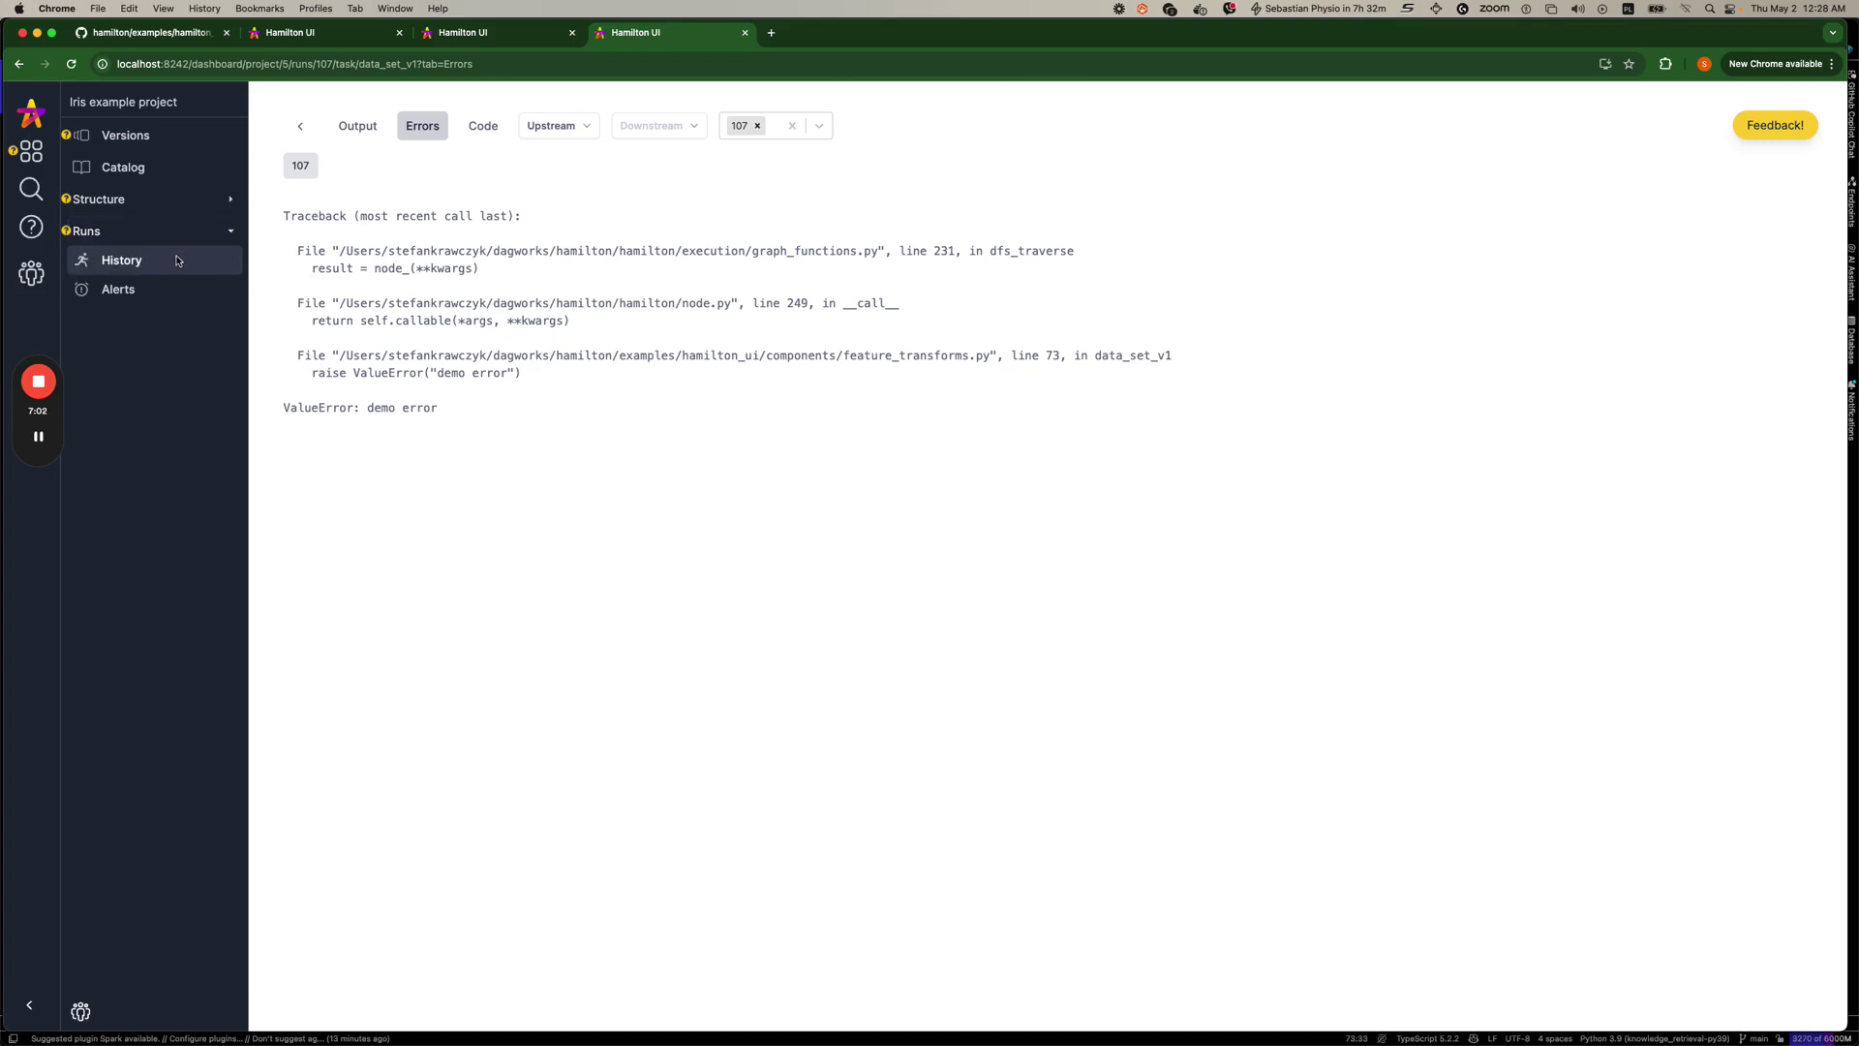
{"action": "left_click", "coordinate": [178, 261]}
{"action": "left_click", "coordinate": [323, 467]}
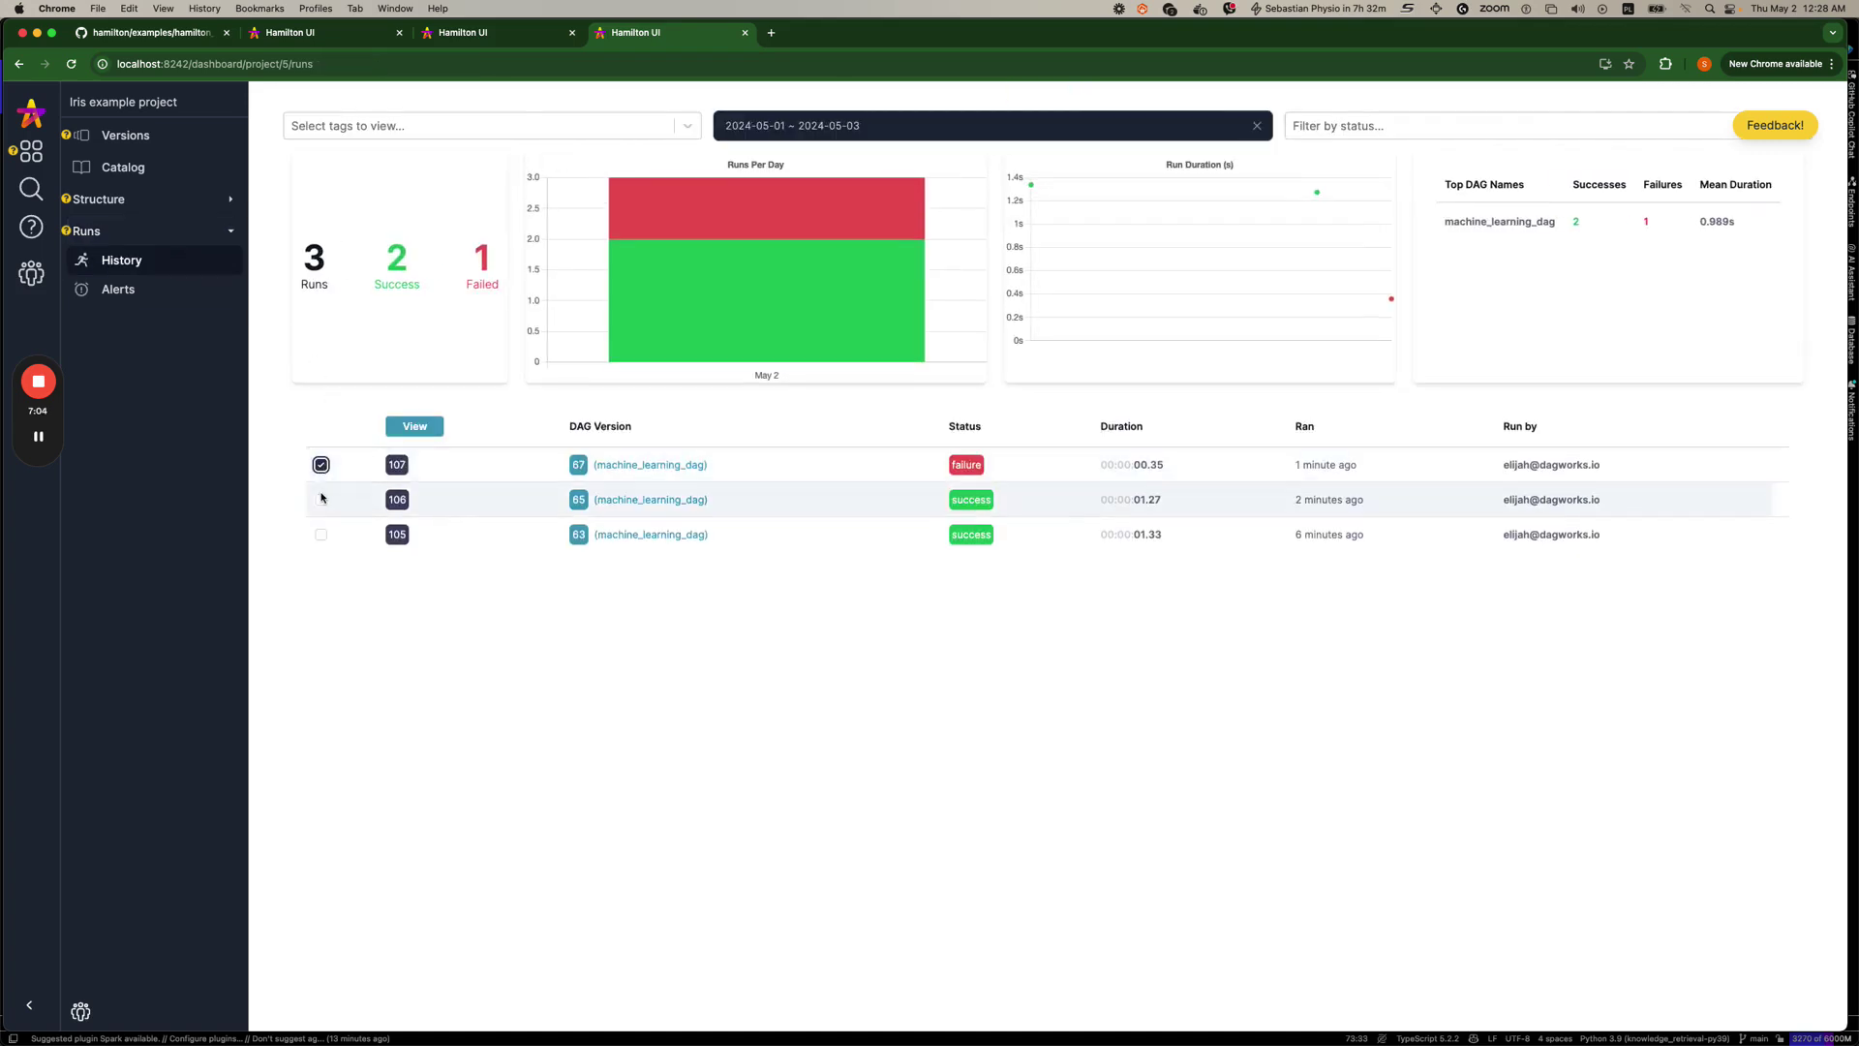
{"action": "left_click", "coordinate": [322, 500]}
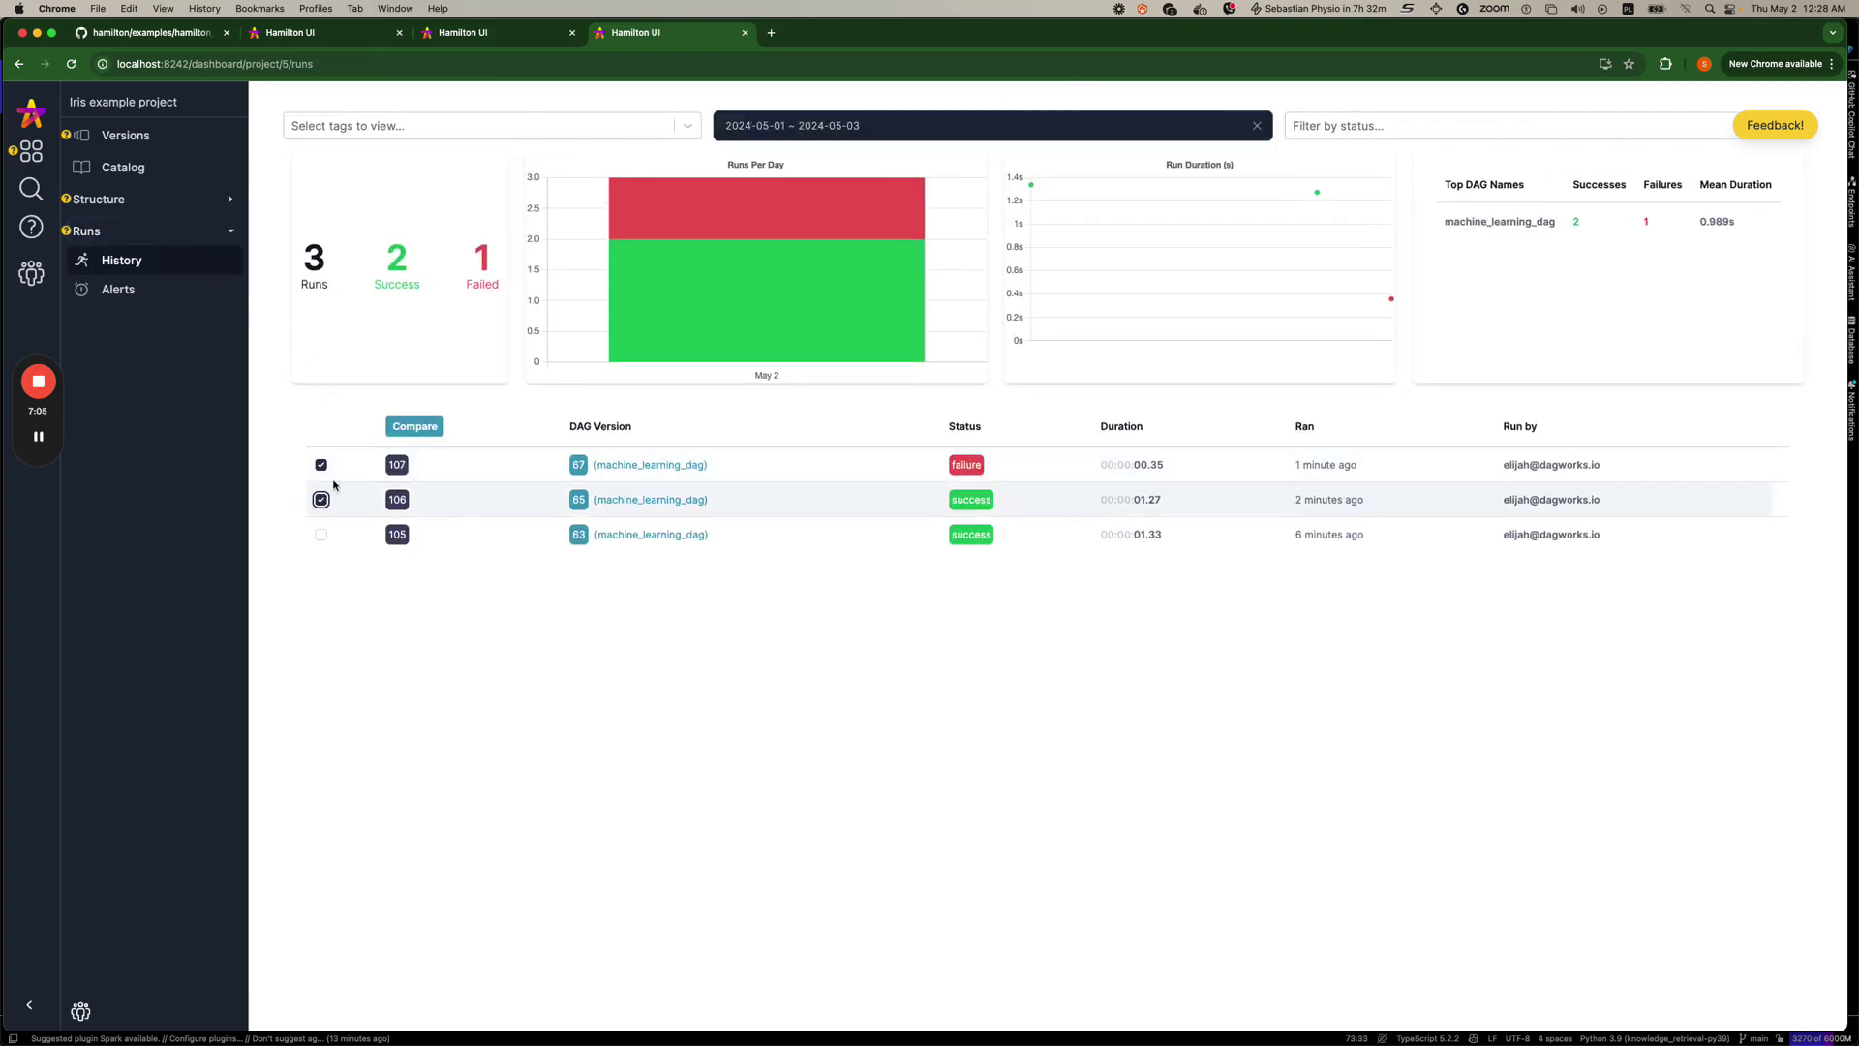
{"action": "left_click", "coordinate": [415, 427]}
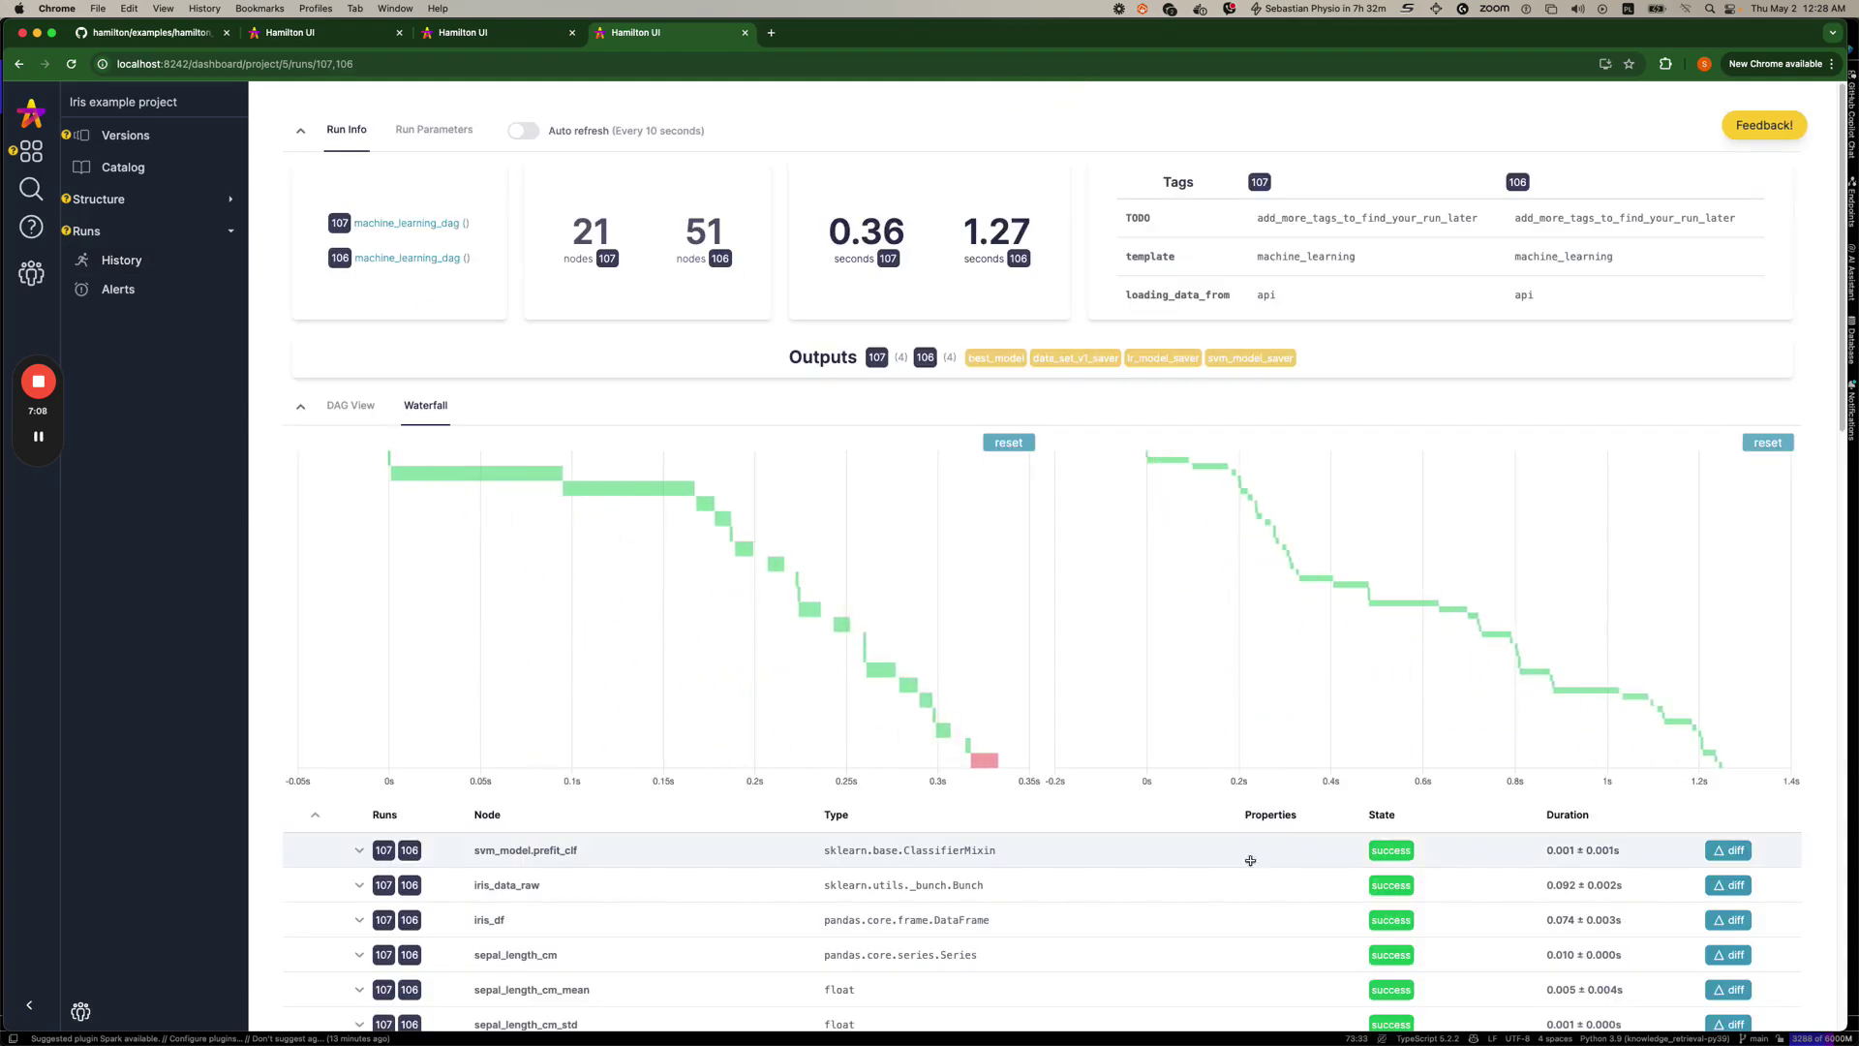
Find data_set_v1 from the waterfall of run 107 and open its diff between runs 107 and 106.
{"action": "scroll", "coordinate": [1311, 858], "scroll_direction": "down", "scroll_amount": 3}
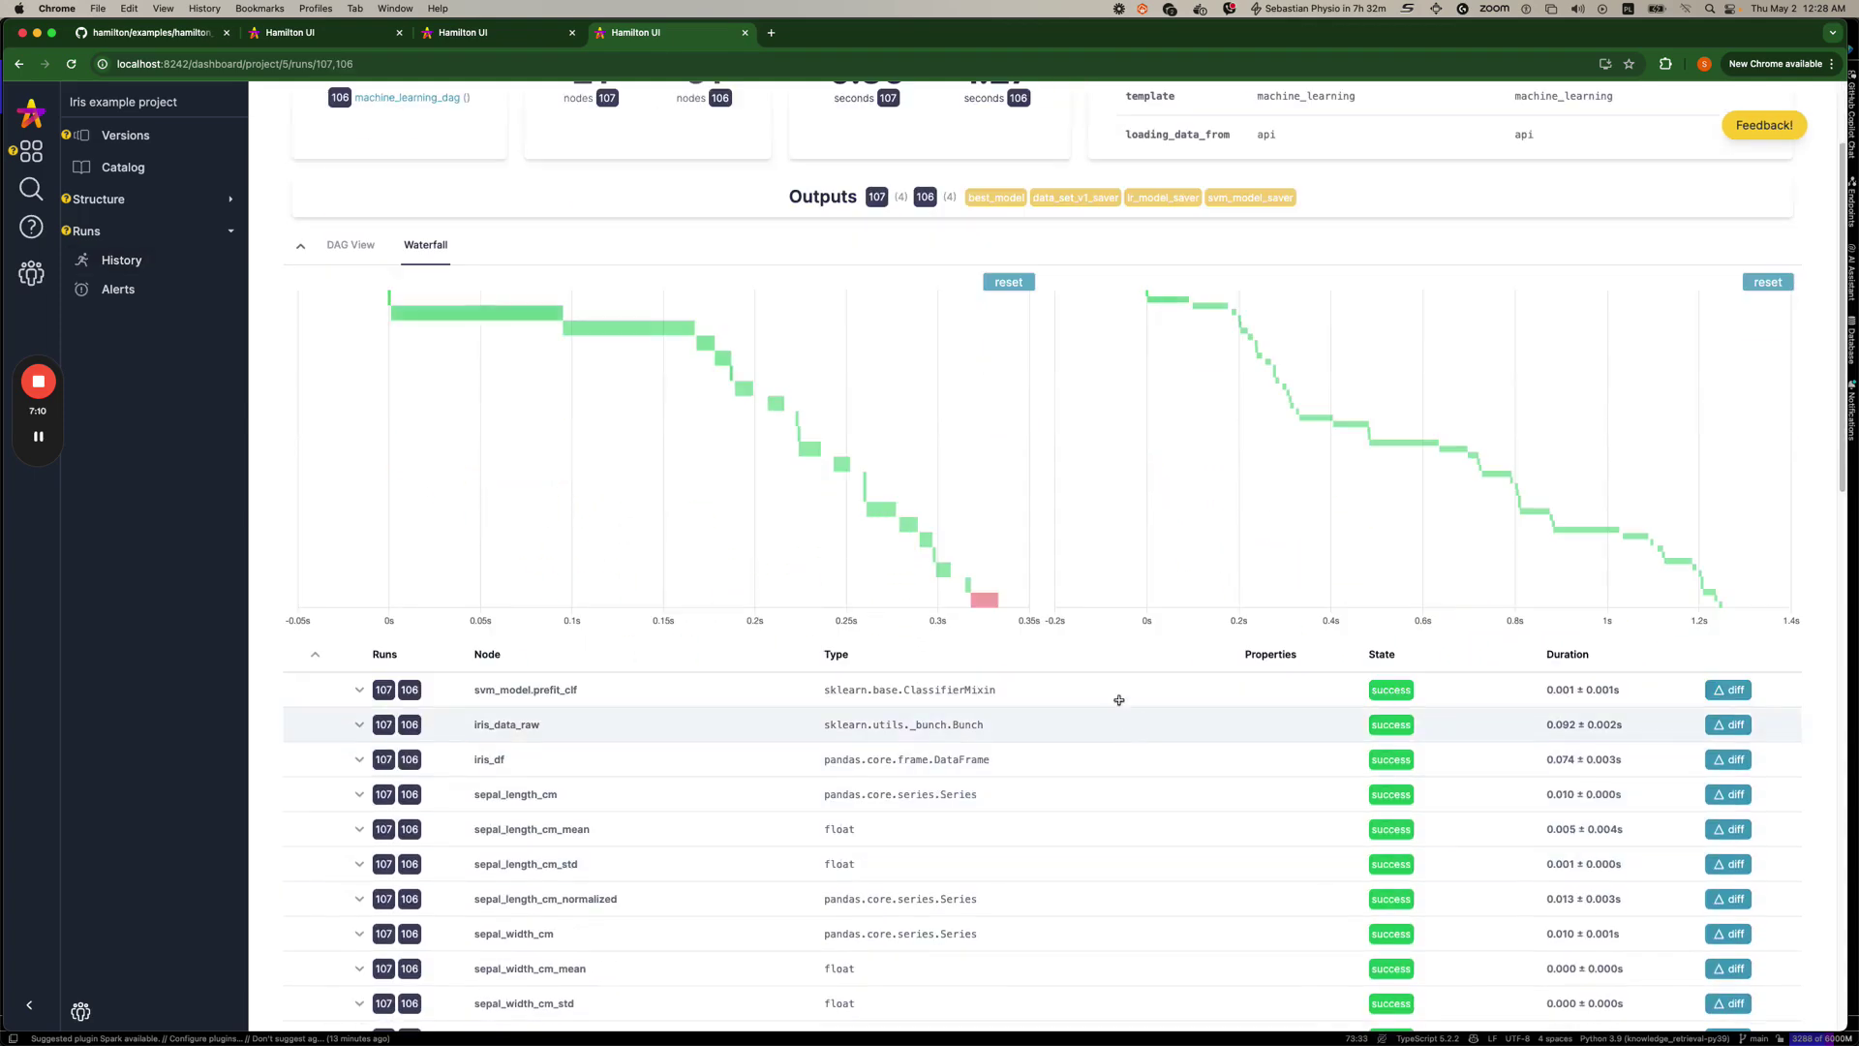
{"action": "left_click", "coordinate": [977, 604]}
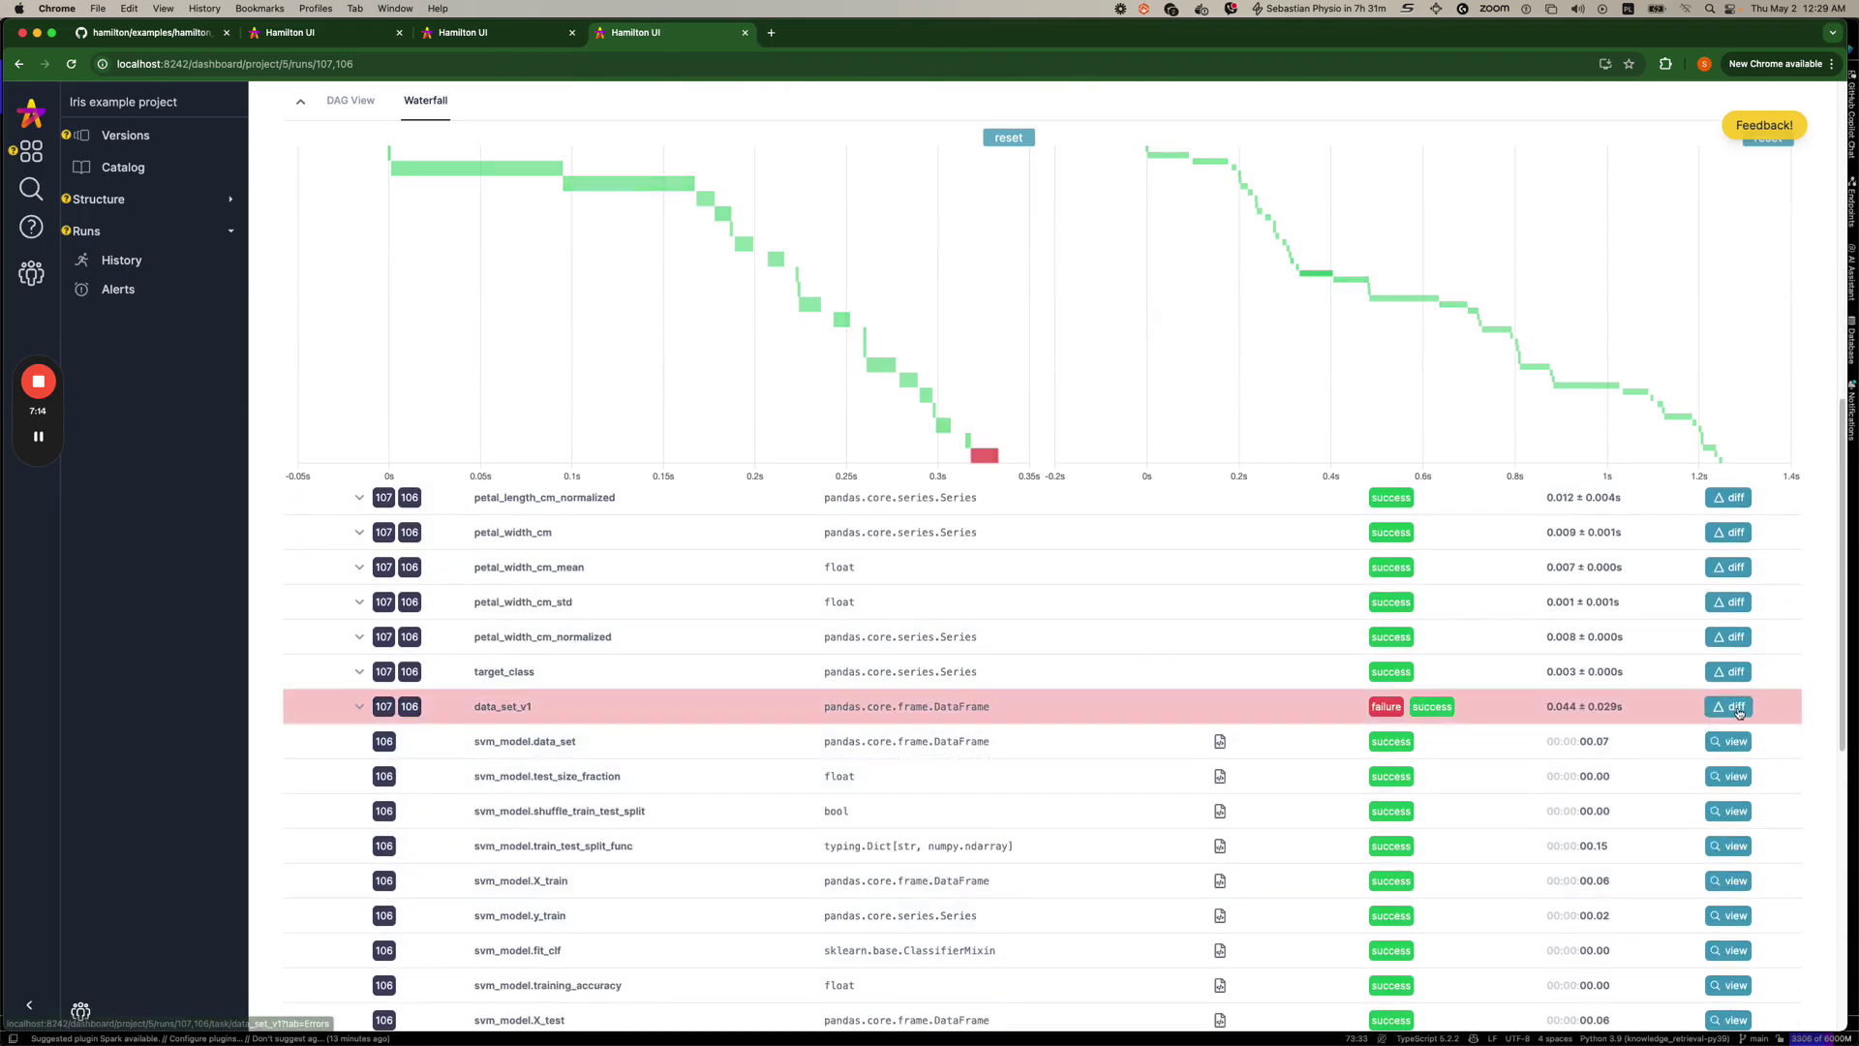
{"action": "left_click", "coordinate": [1737, 711]}
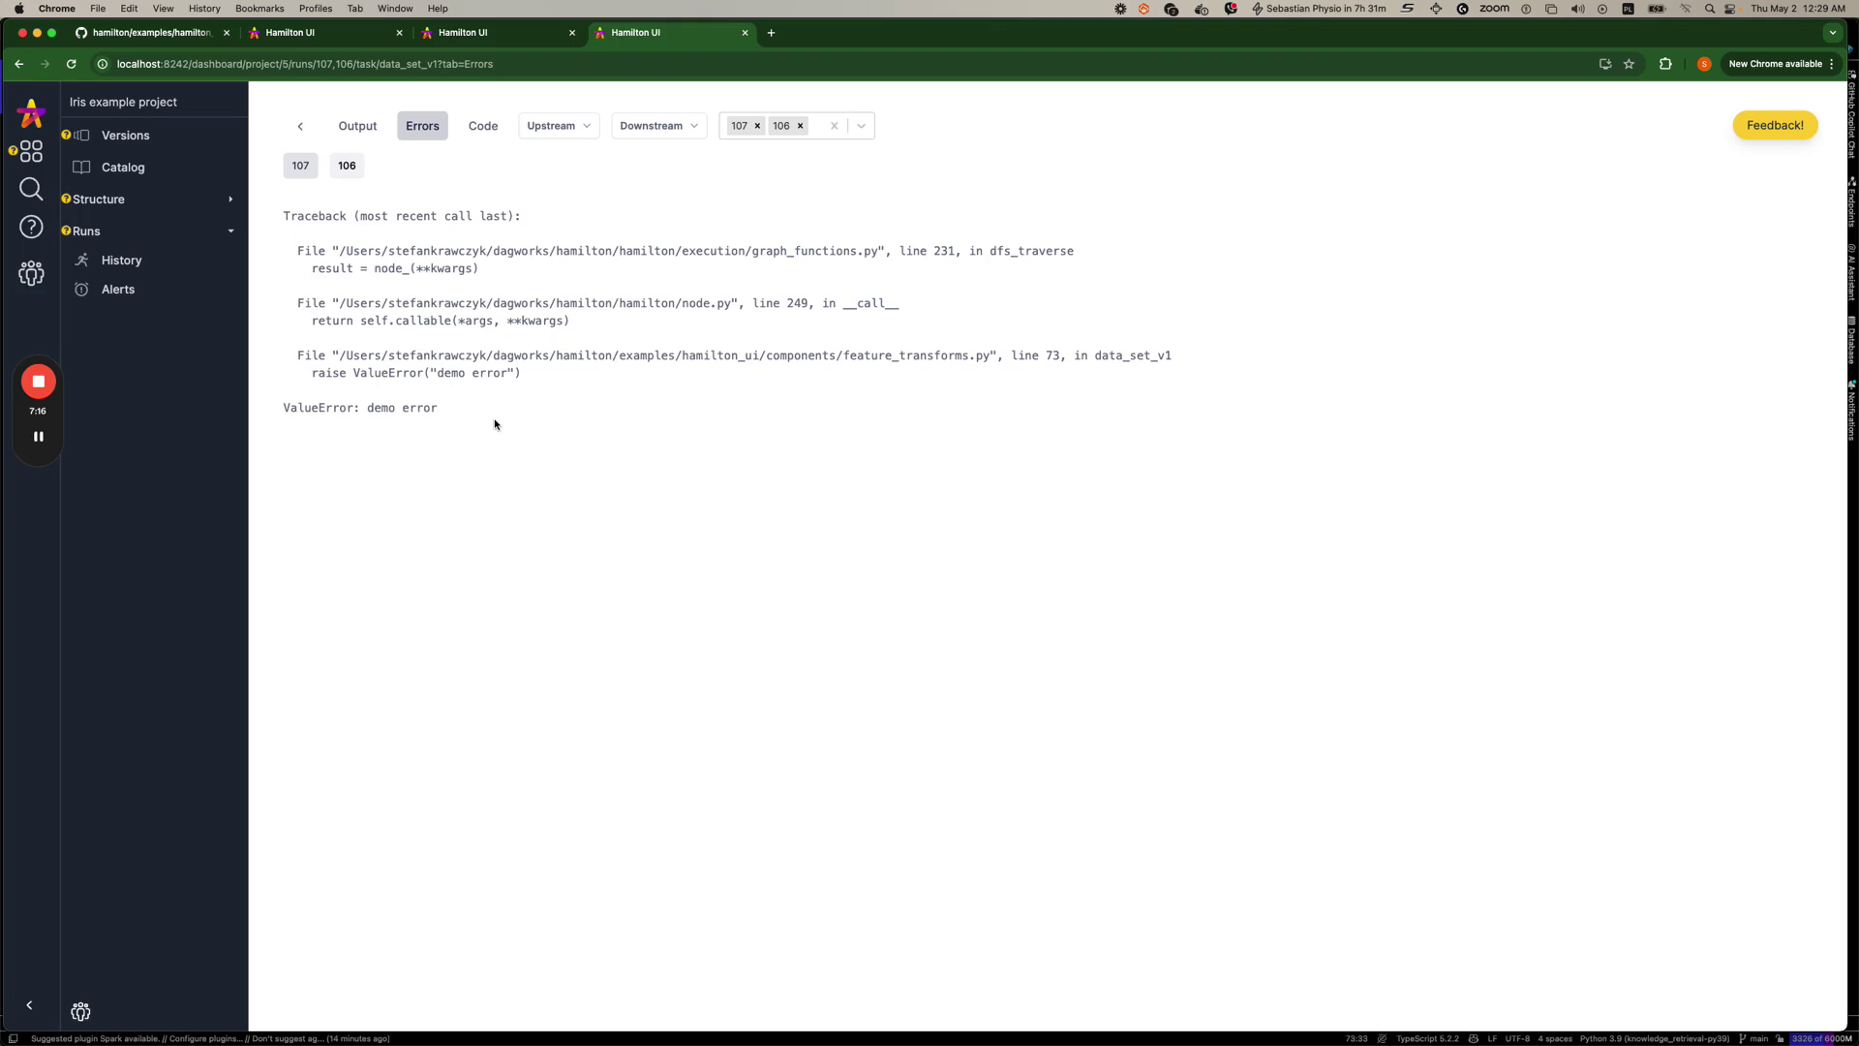
Compare the code of data_set_v1 between the two runs, using 106 and then 107 as the base.
{"action": "left_click", "coordinate": [475, 136]}
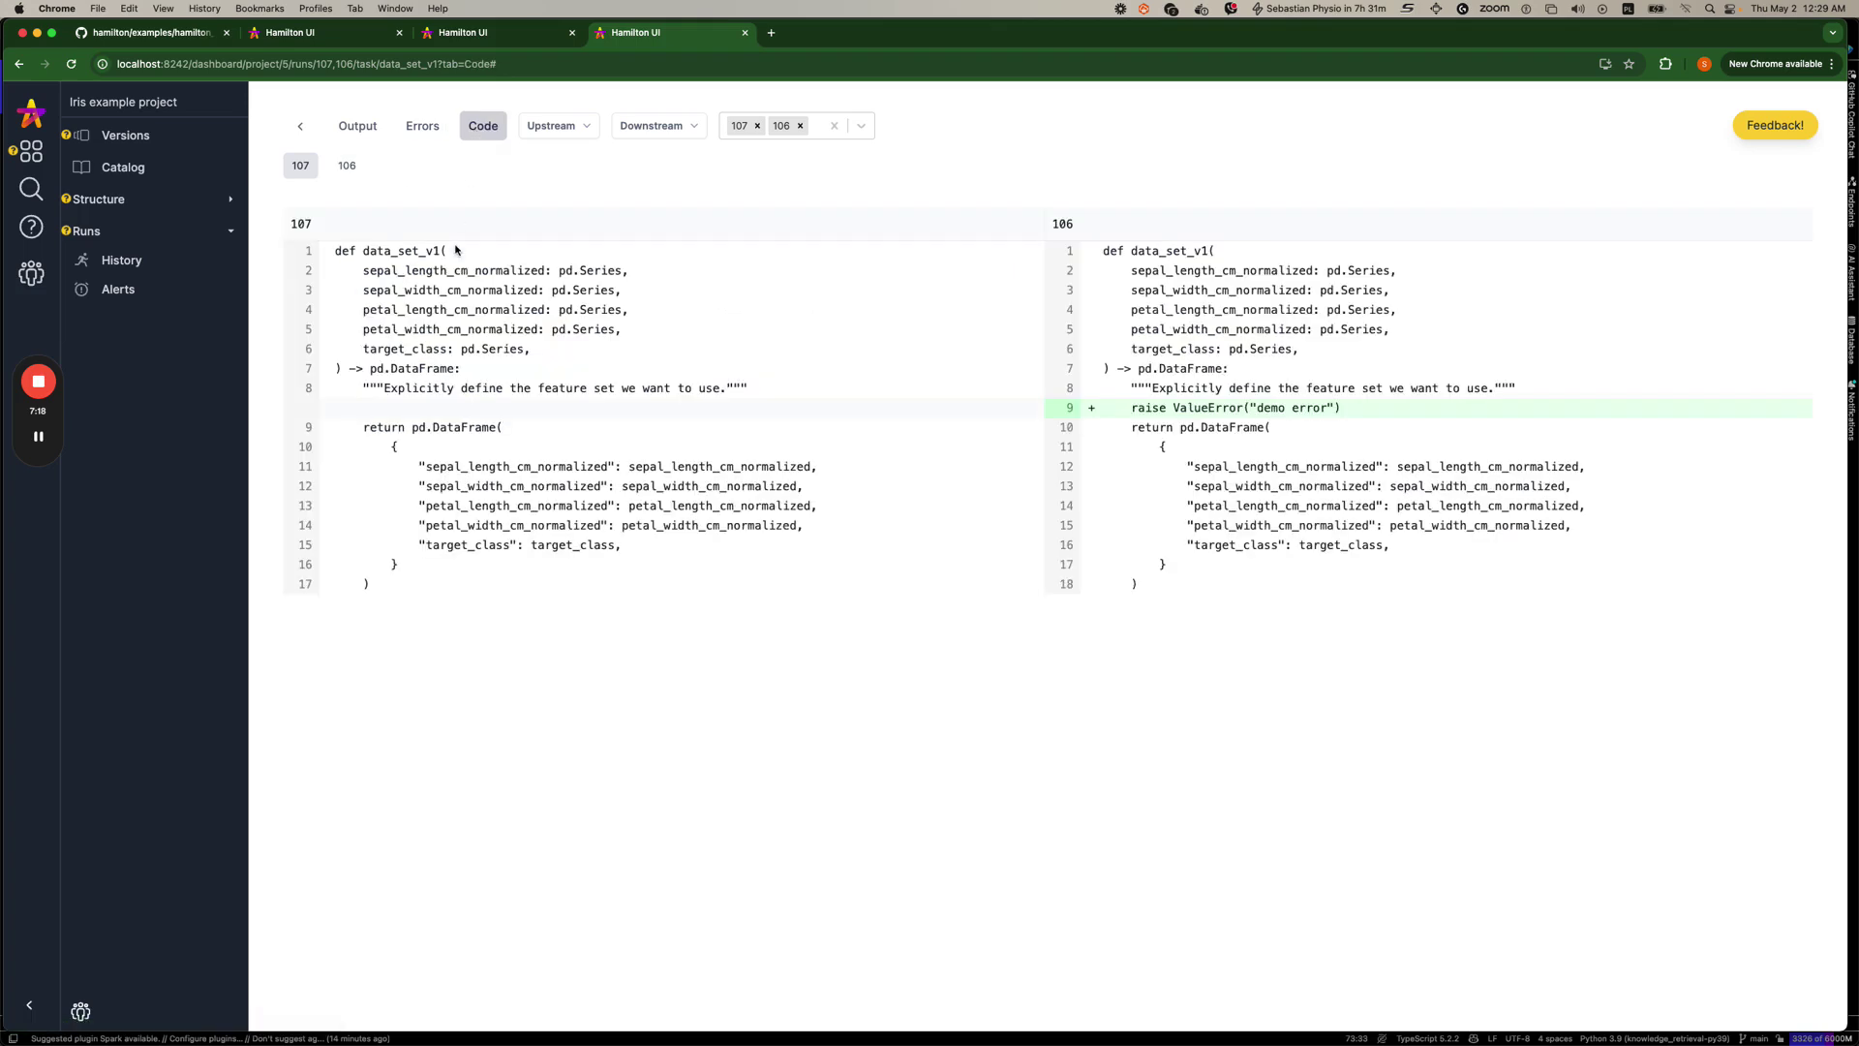
{"action": "left_click", "coordinate": [348, 170]}
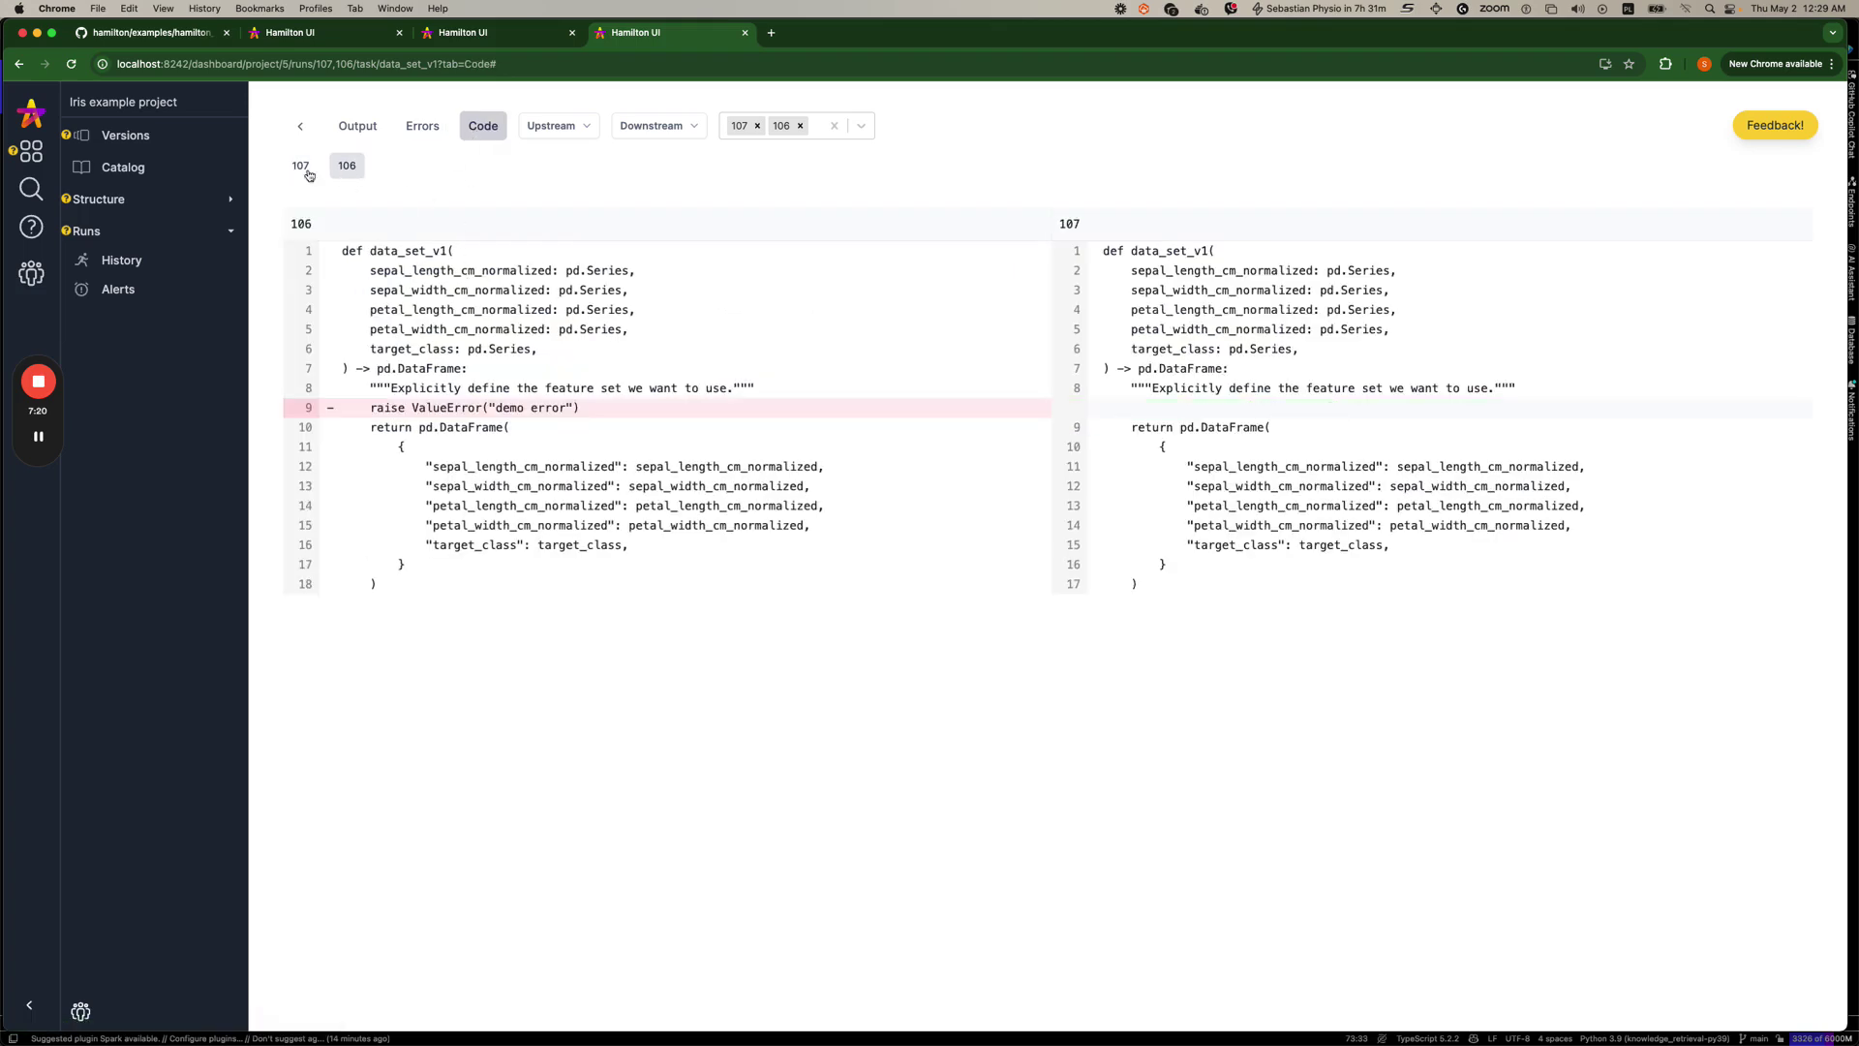
{"action": "left_click", "coordinate": [302, 166]}
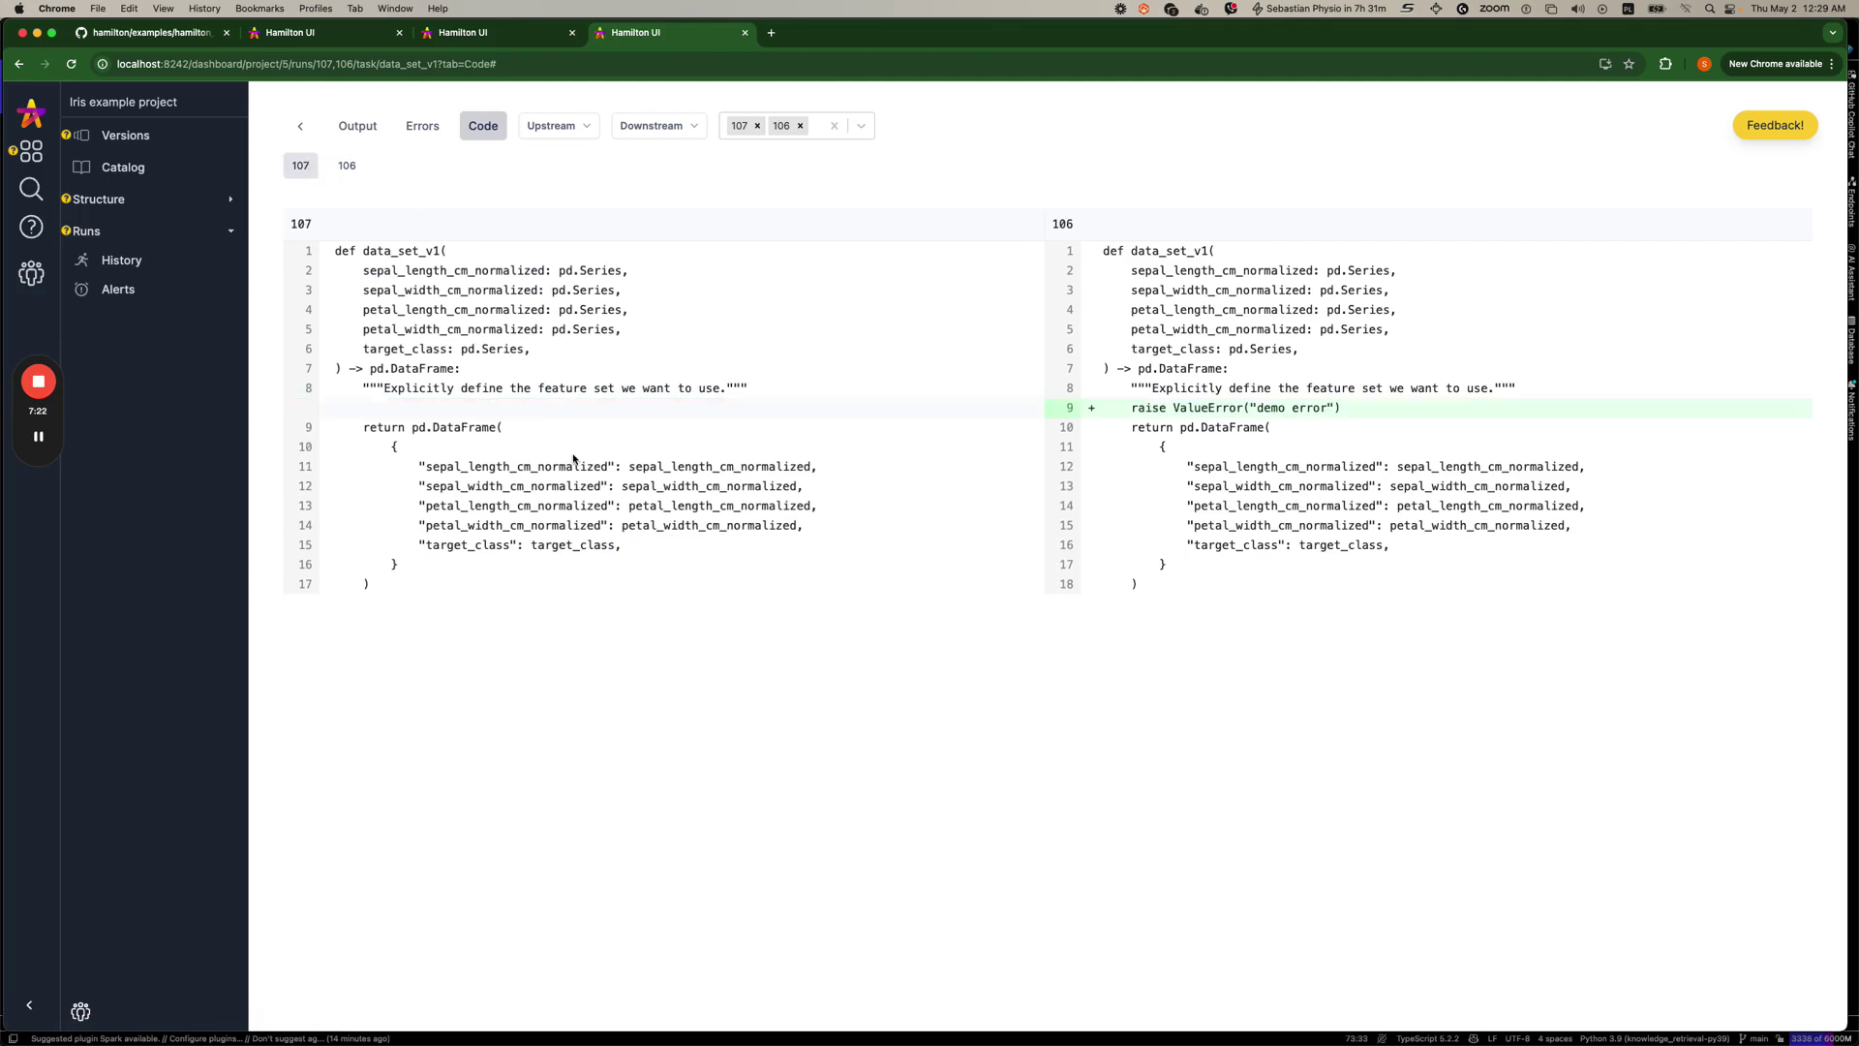
{"action": "left_click_drag", "start_coordinate": [1129, 405], "coordinate": [1132, 387]}
{"action": "left_click", "coordinate": [1154, 409]}
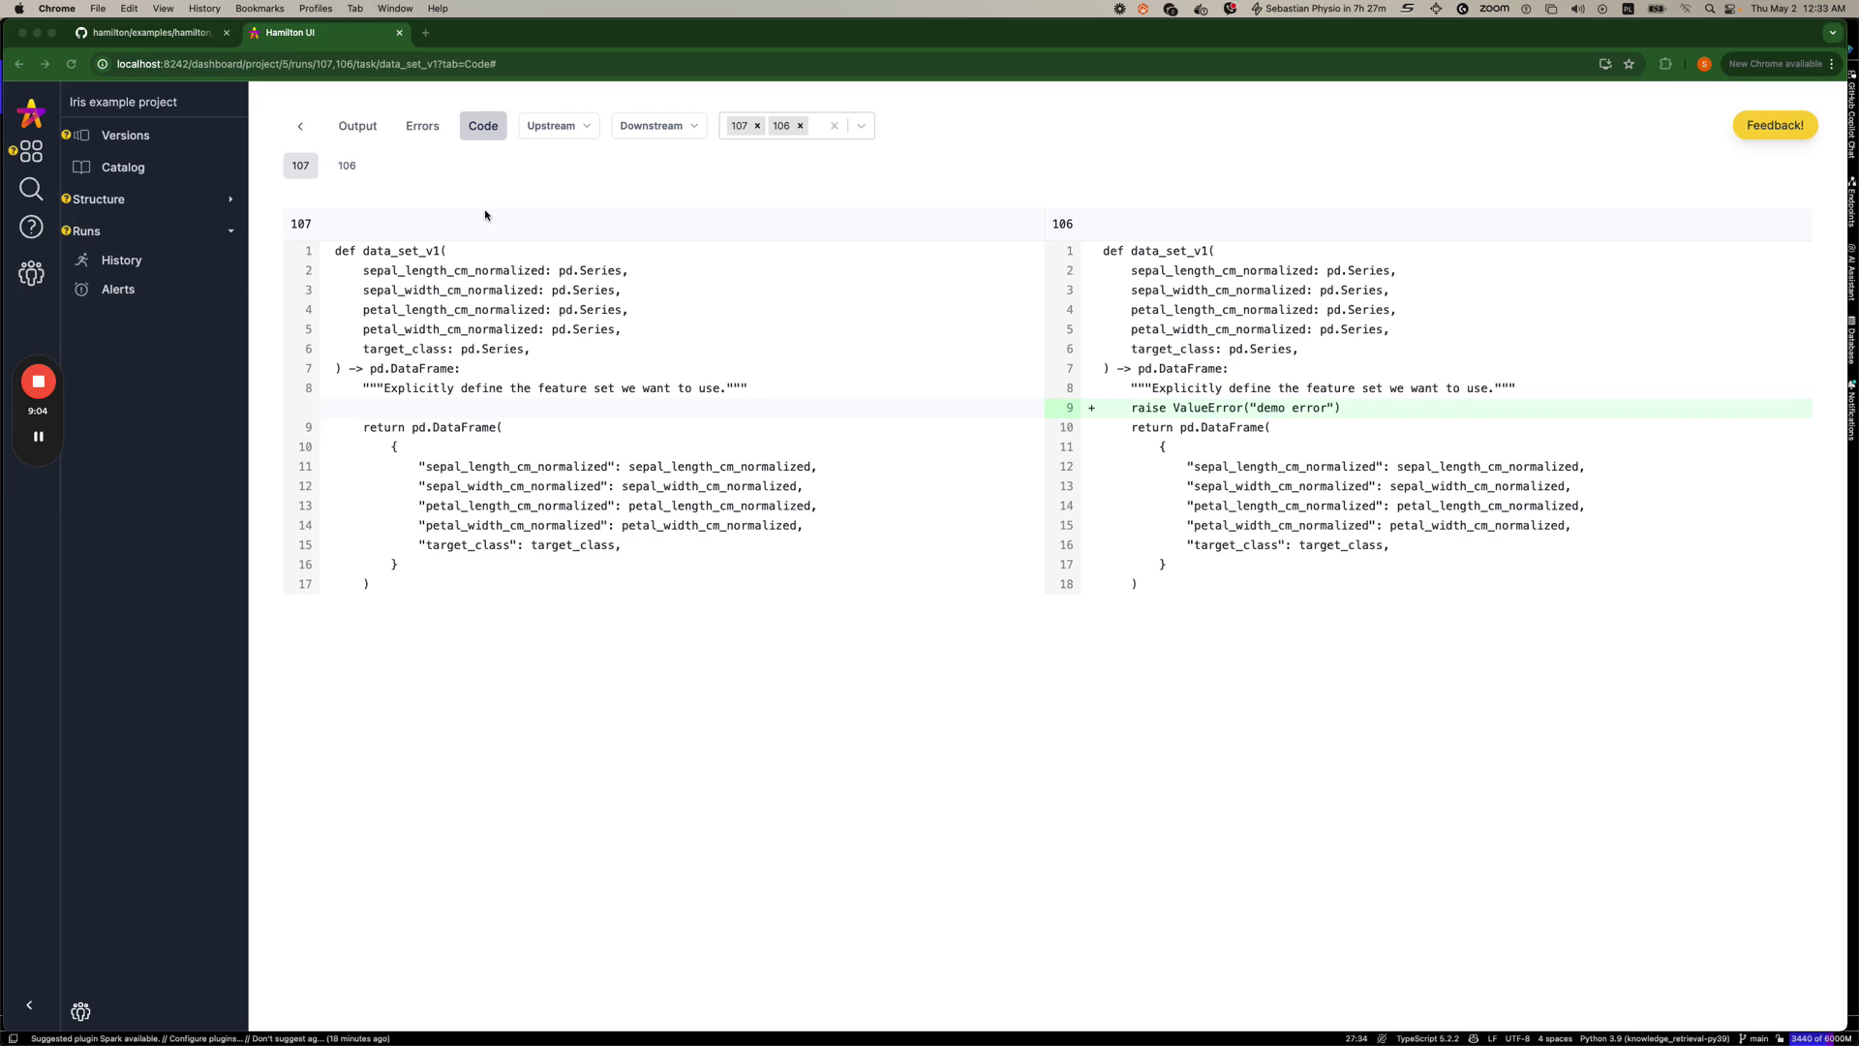
Open the upstream node petal_width_cm_normalized and expand its petal_width_cm column into separate statistics for each run.
{"action": "left_click", "coordinate": [567, 130]}
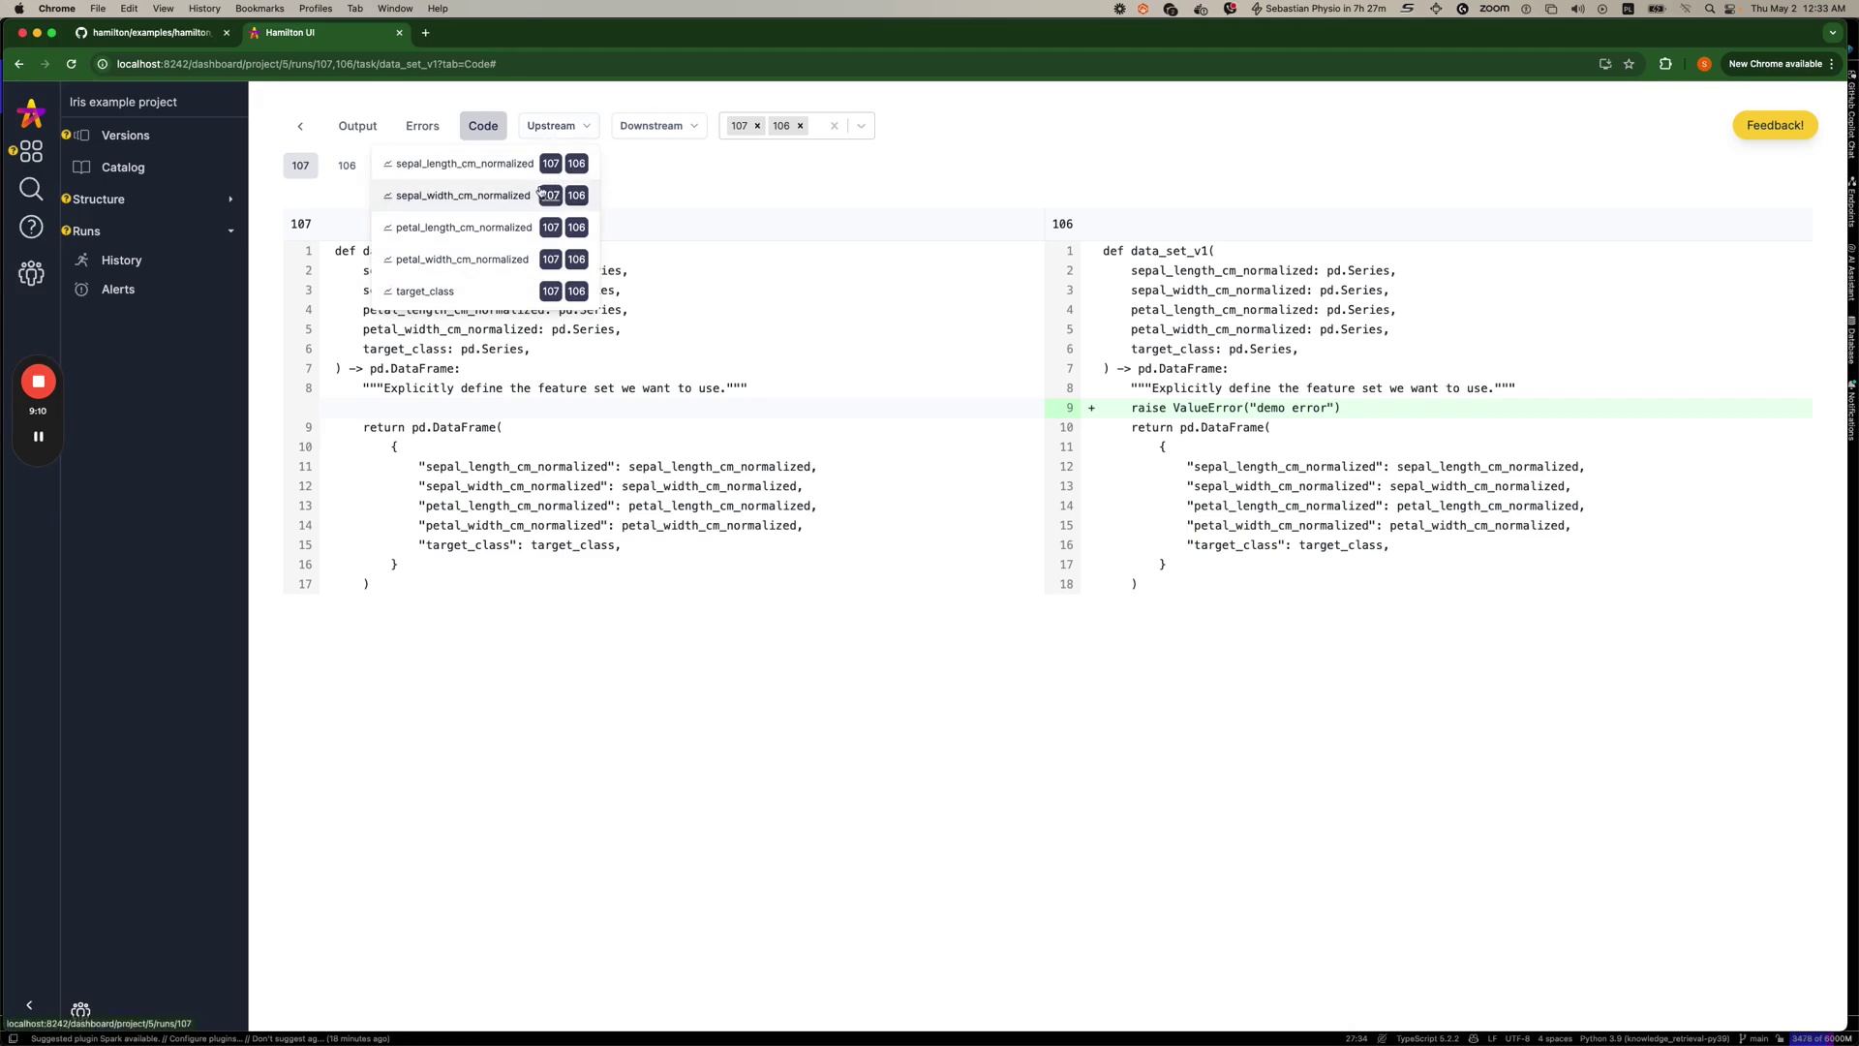
{"action": "left_click", "coordinate": [512, 257]}
{"action": "left_click", "coordinate": [672, 271]}
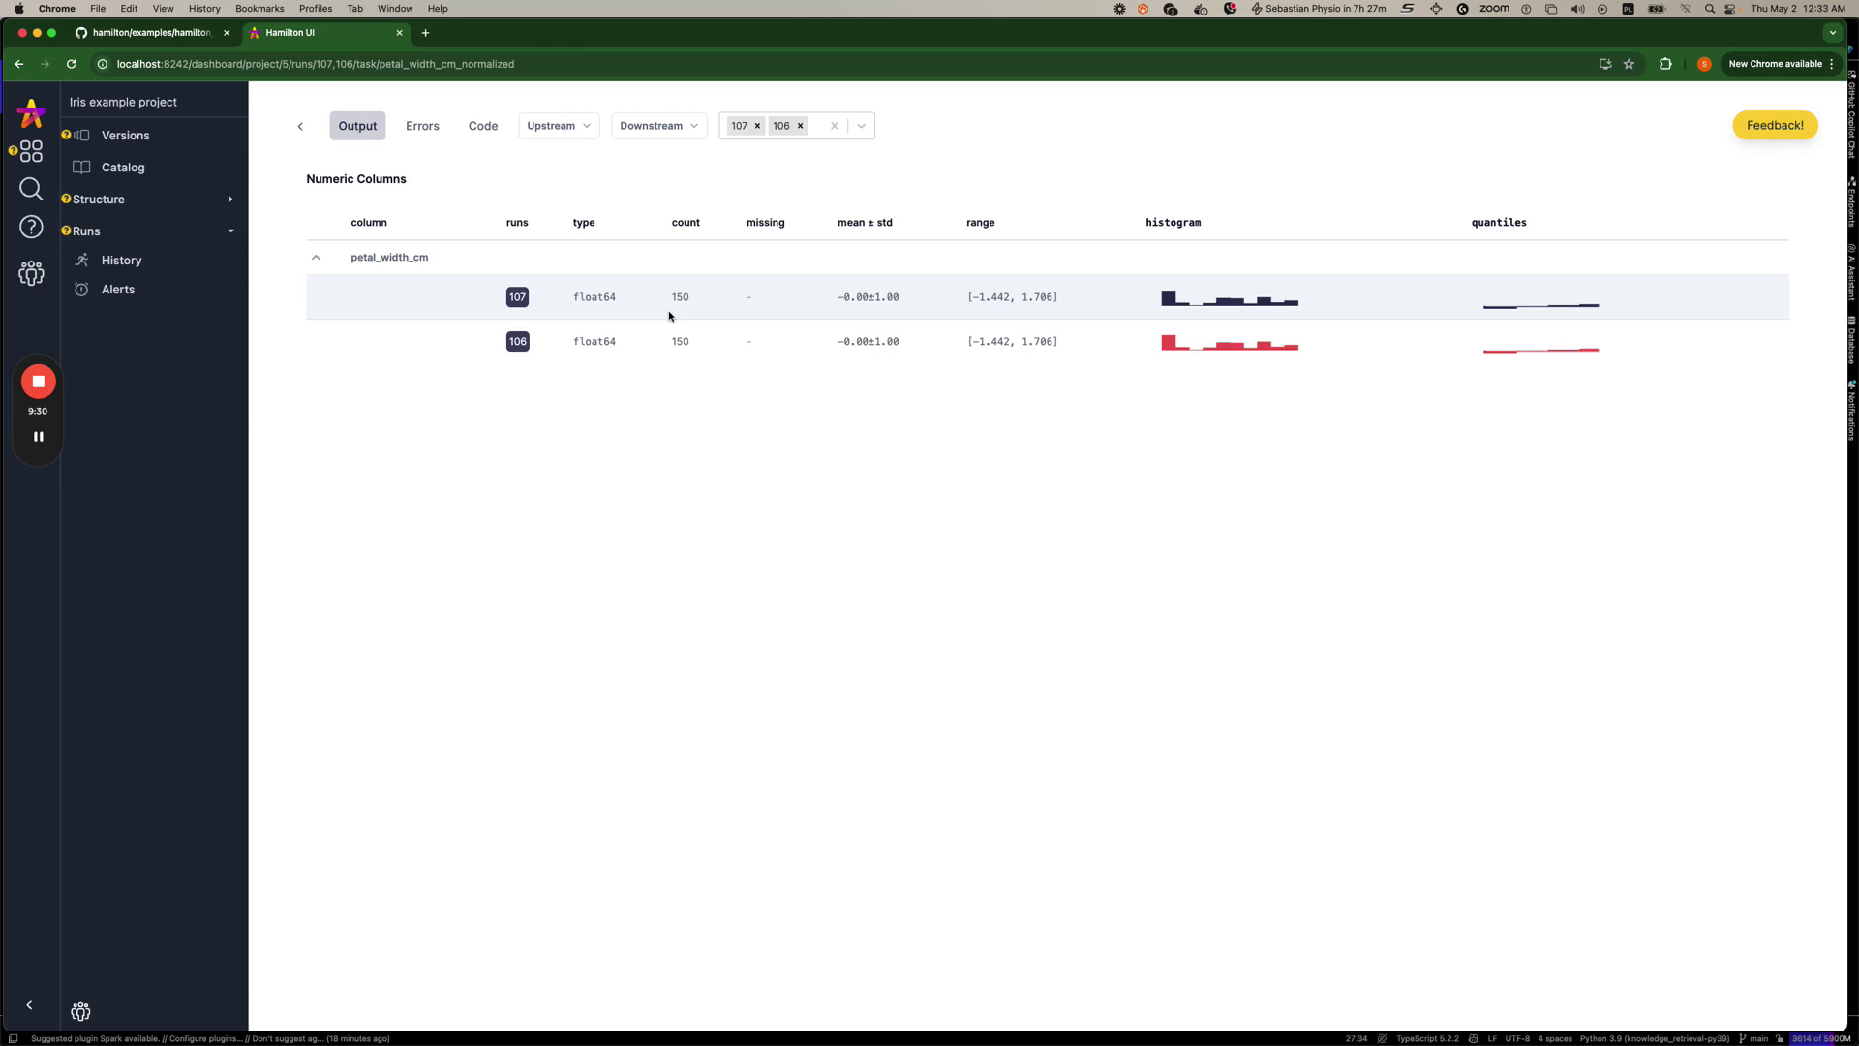
Trace the lineage upstream through petal_width_cm_mean and petal_width_cm to the output of iris_df.
{"action": "left_click", "coordinate": [566, 130]}
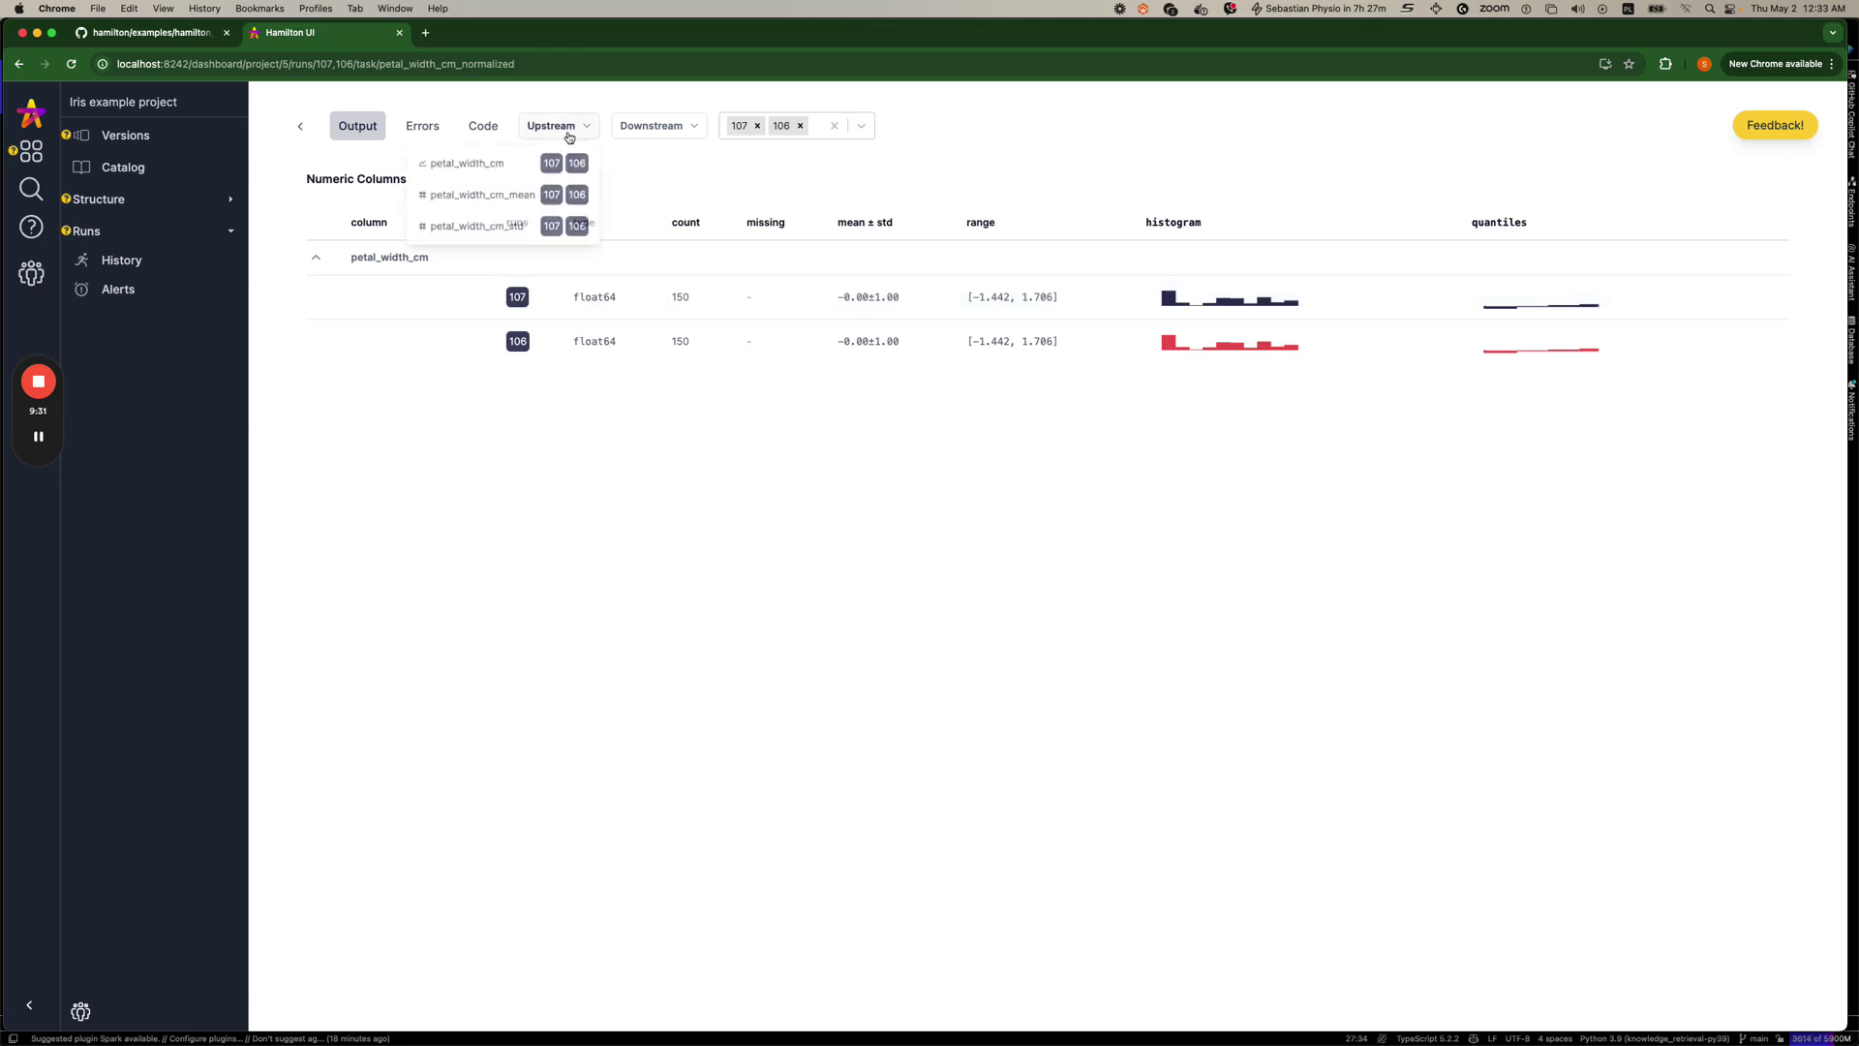
{"action": "left_click", "coordinate": [492, 195]}
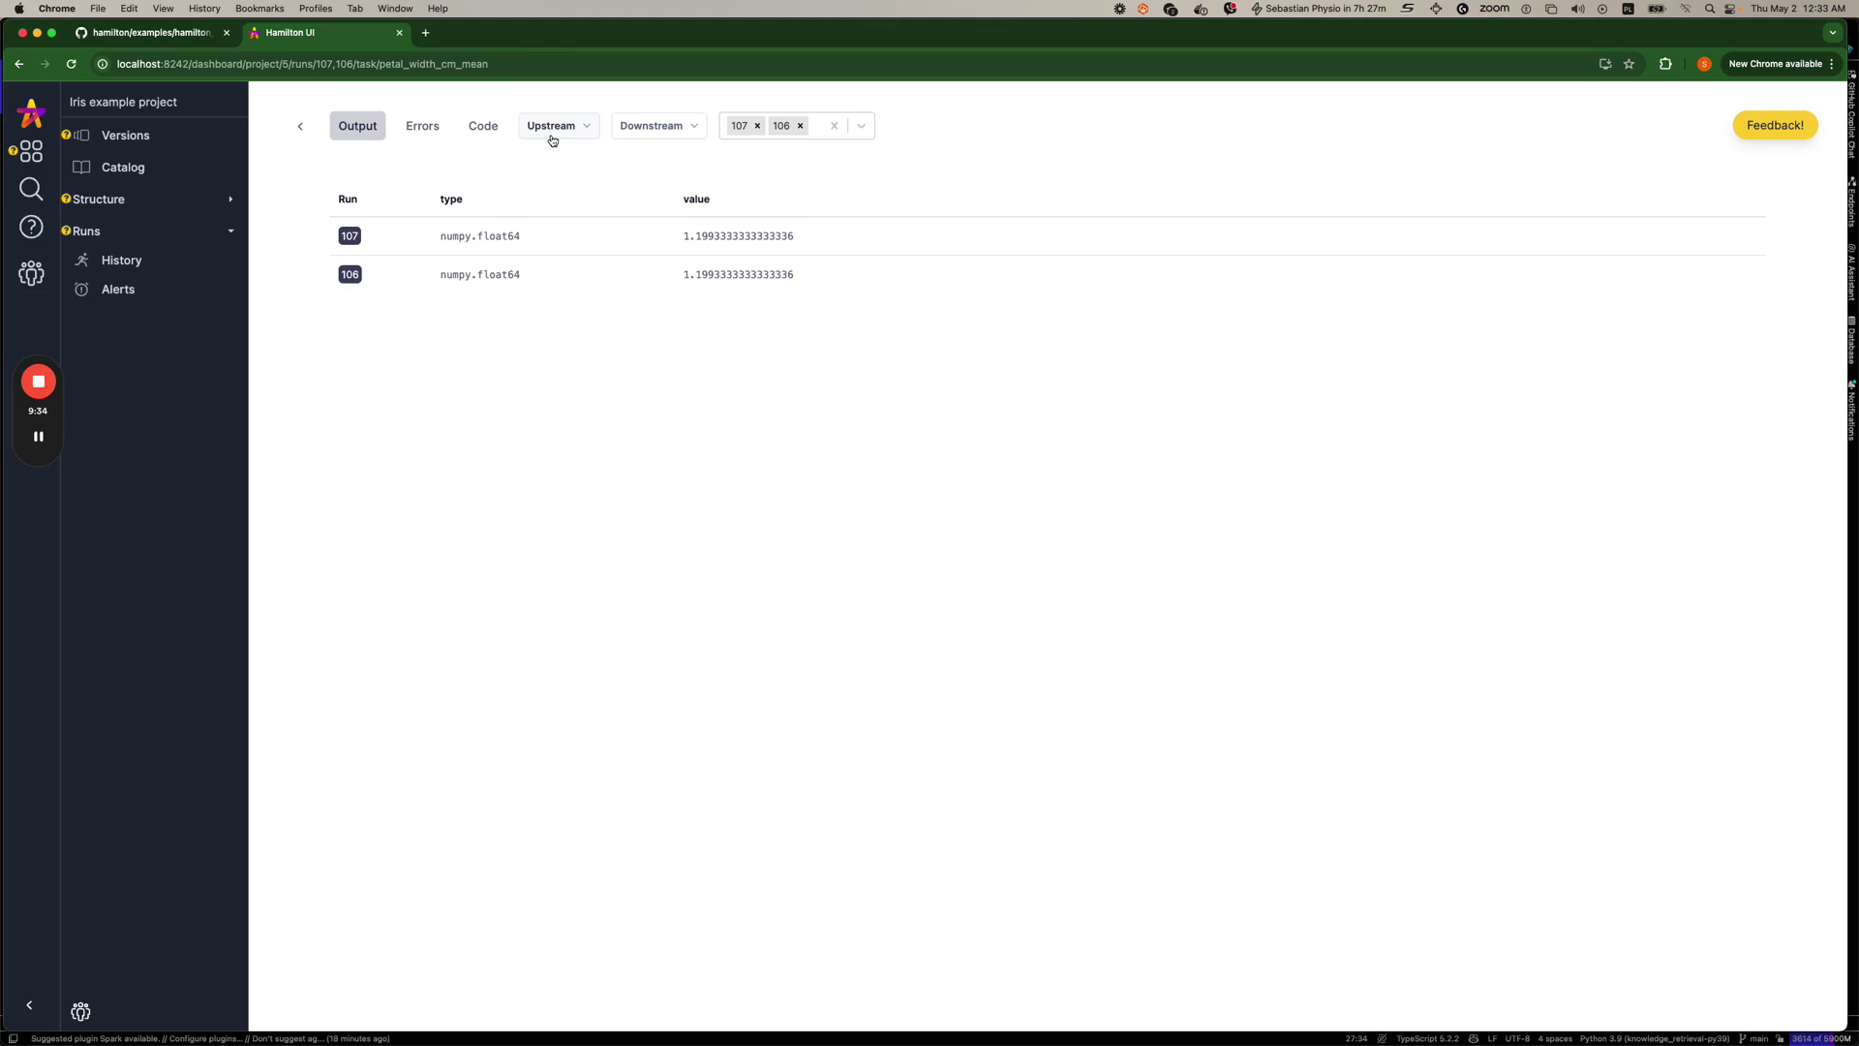
{"action": "left_click", "coordinate": [552, 141]}
{"action": "left_click", "coordinate": [513, 167]}
{"action": "left_click", "coordinate": [564, 129]}
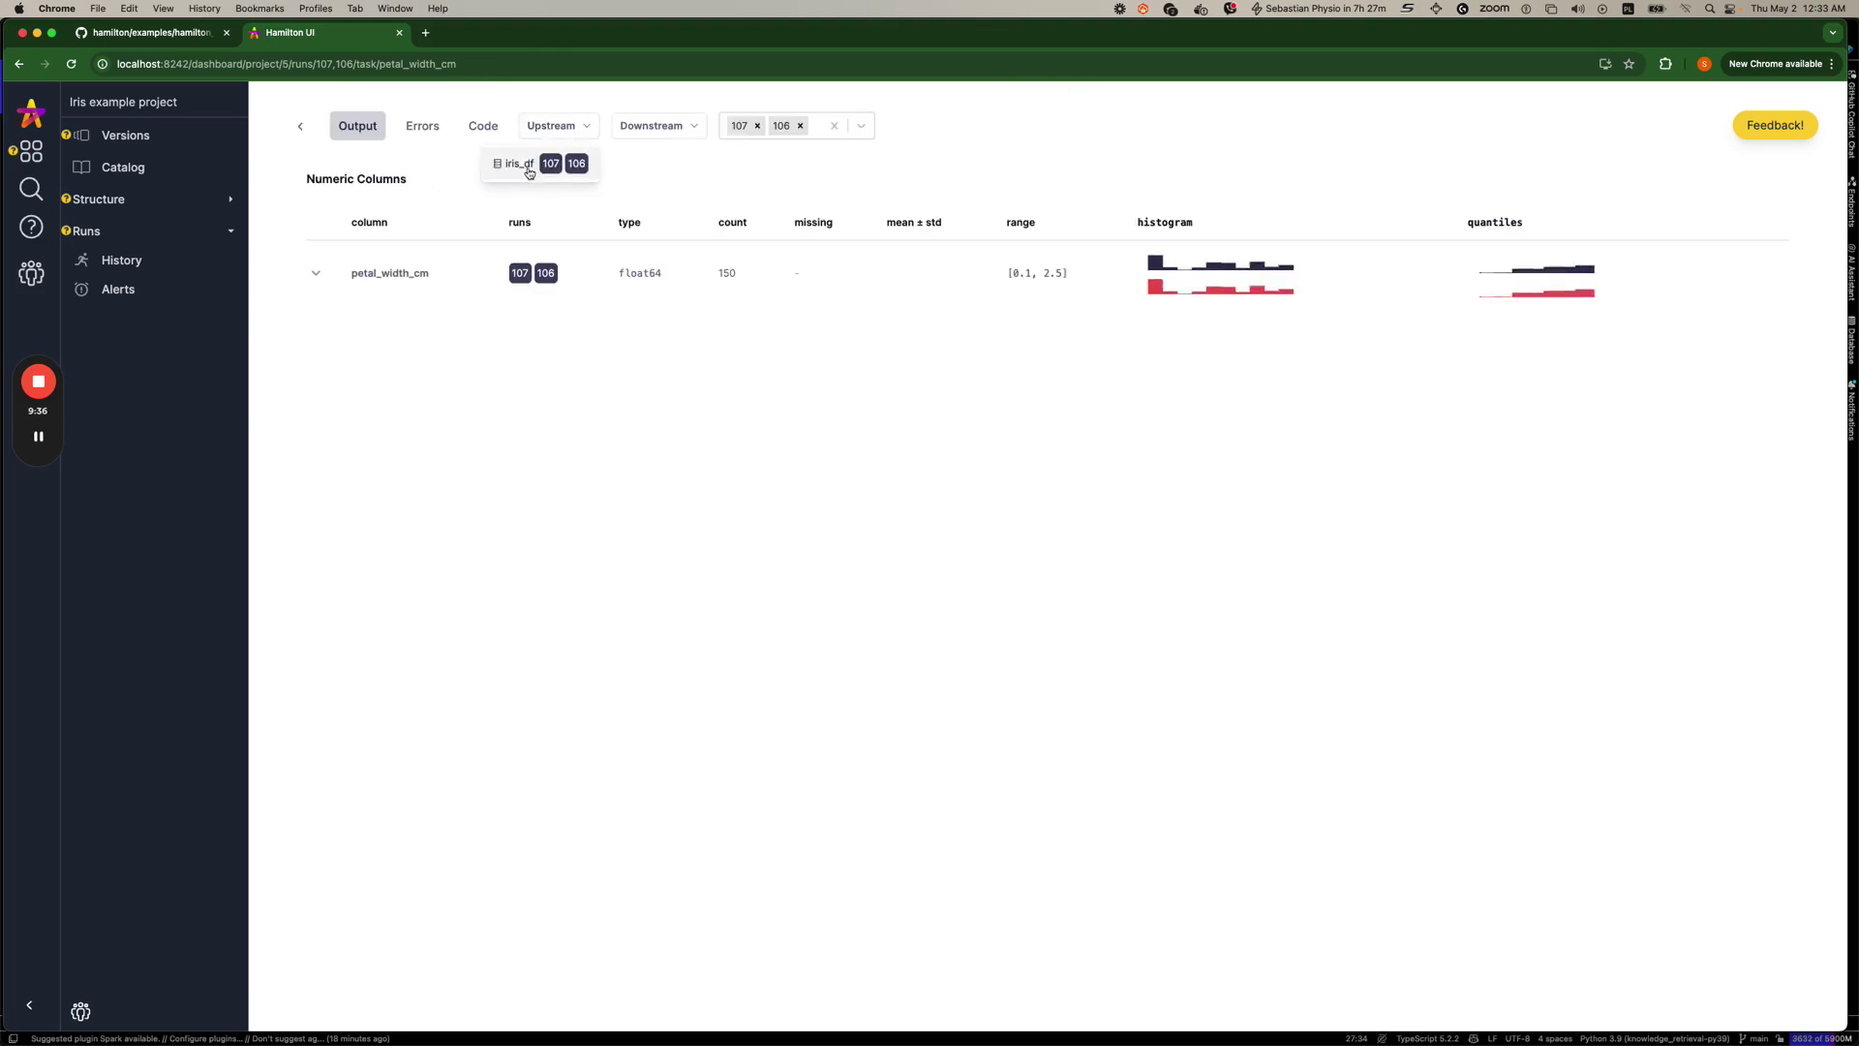
{"action": "left_click", "coordinate": [522, 164]}
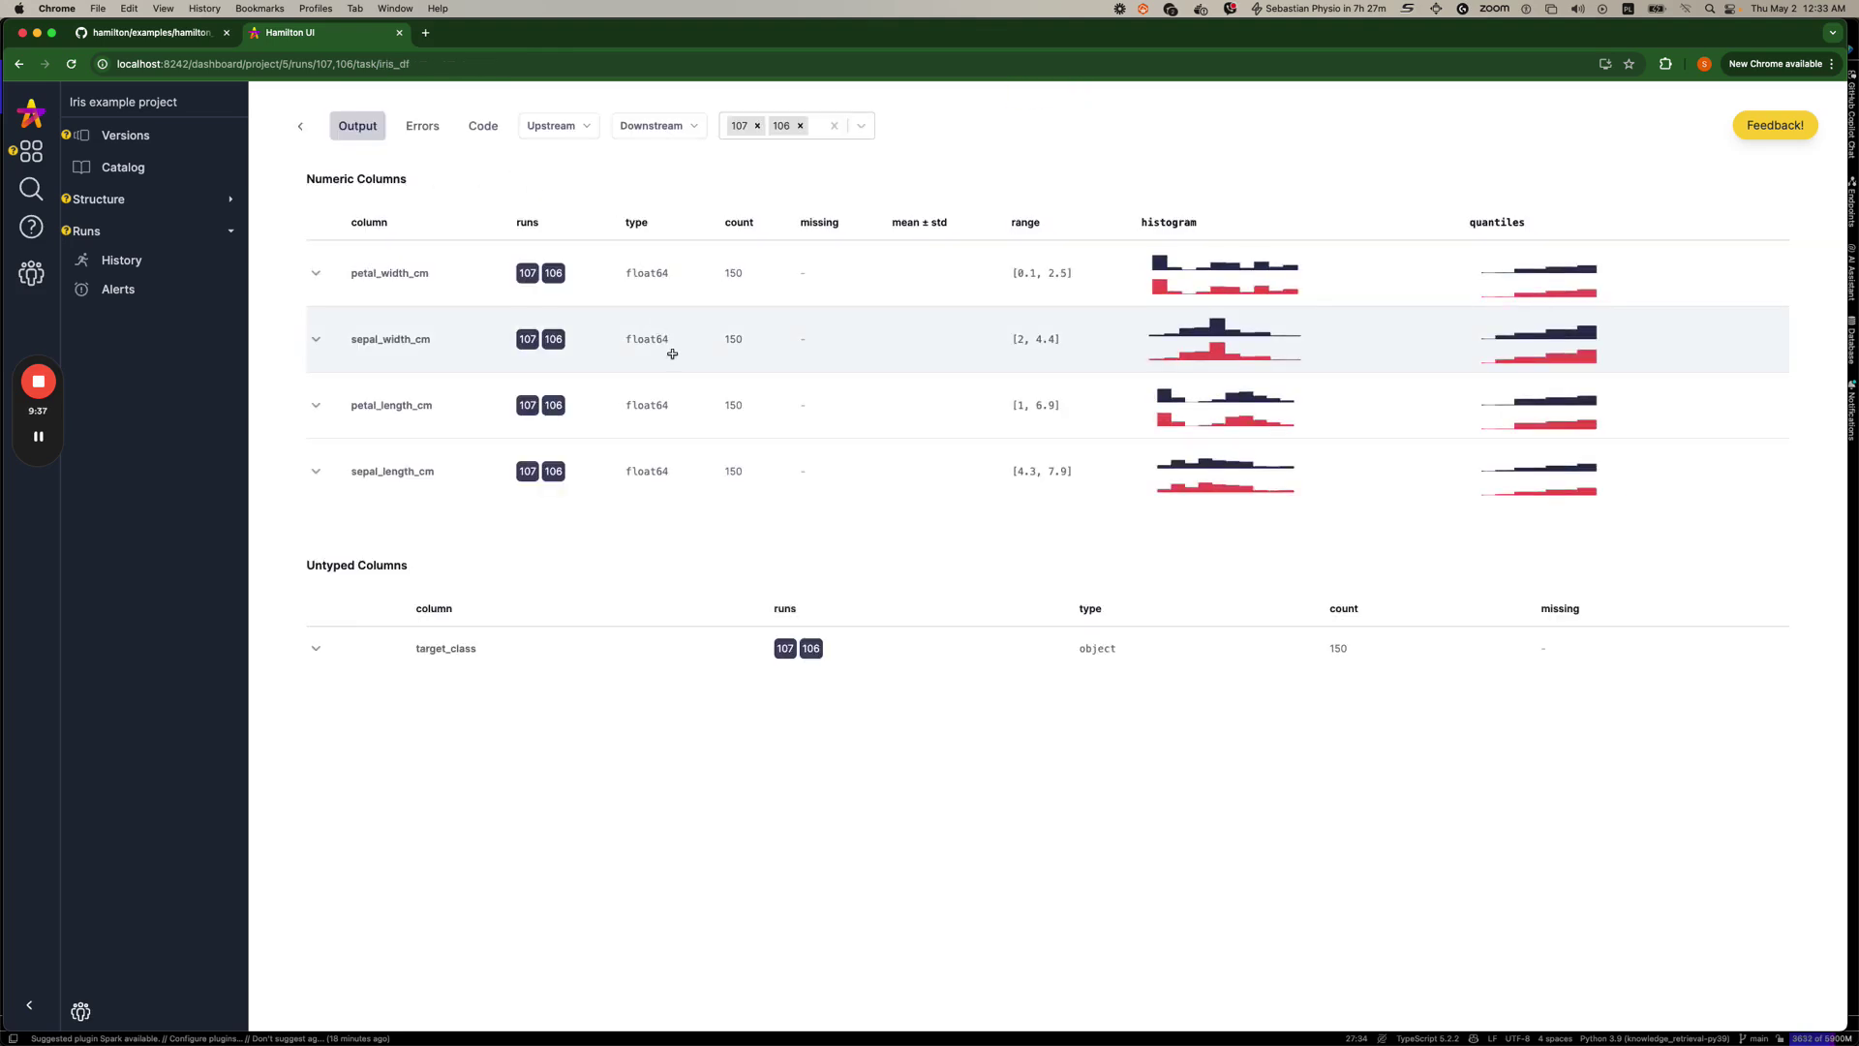